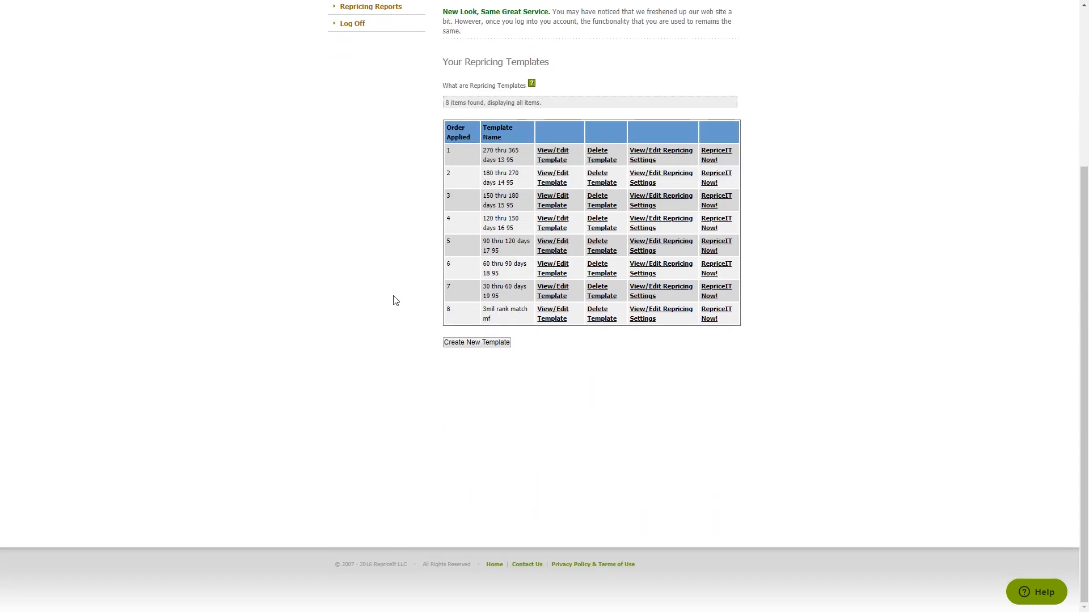
Step: Examine the names and order of the repricing templates, from 270 thru 365 days down to 30 thru 60 days
{"action": "scroll", "coordinate": [401, 272], "scroll_direction": "up", "scroll_amount": 3}
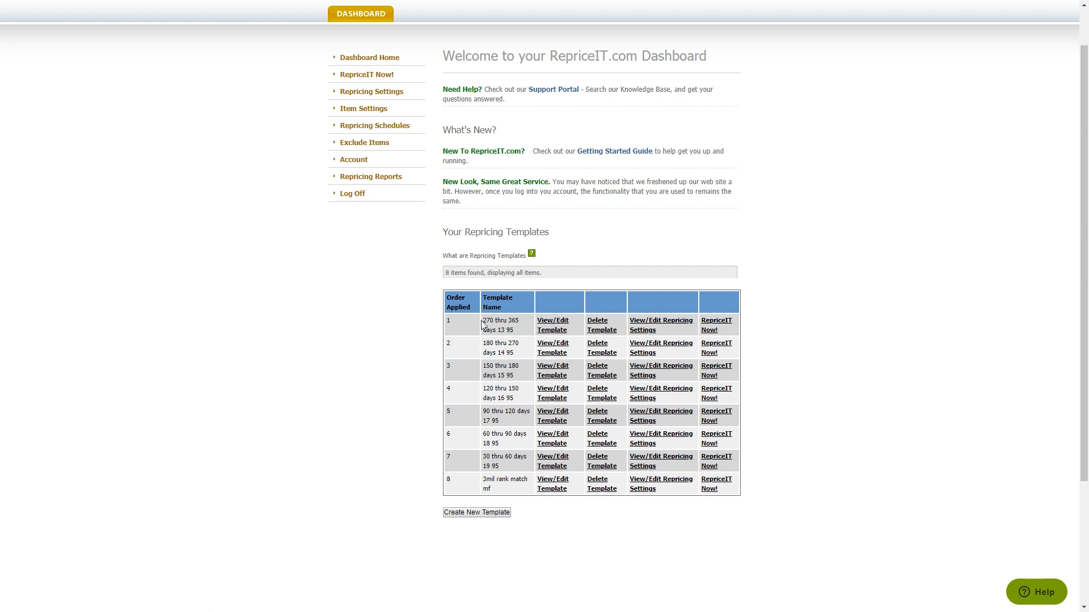
{"action": "left_click_drag", "start_coordinate": [485, 321], "coordinate": [481, 488]}
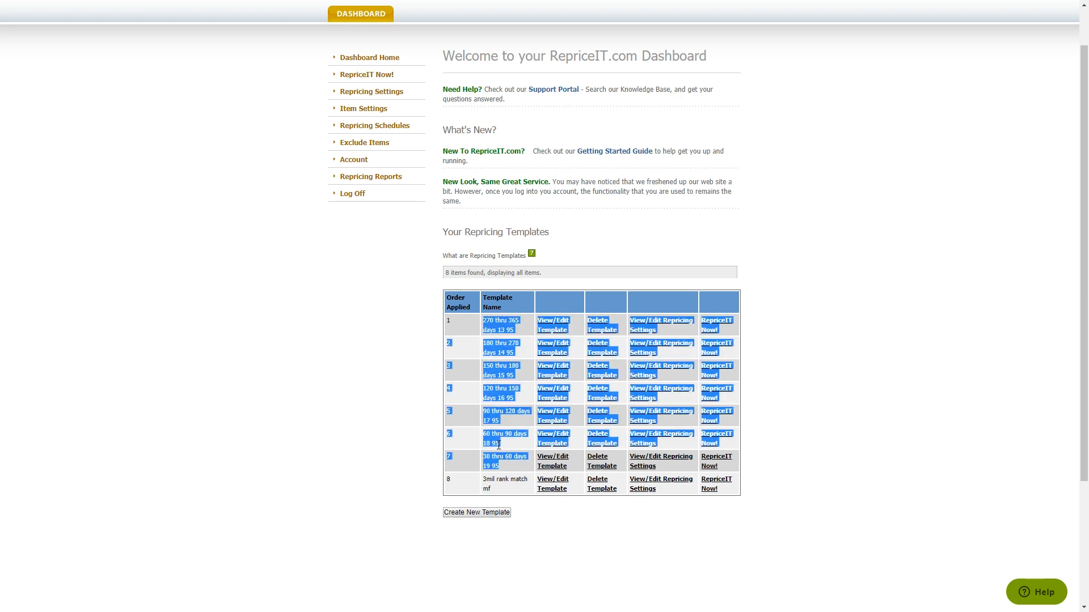
{"action": "scroll", "coordinate": [534, 496], "scroll_direction": "up", "scroll_amount": 2}
{"action": "left_click", "coordinate": [494, 394]}
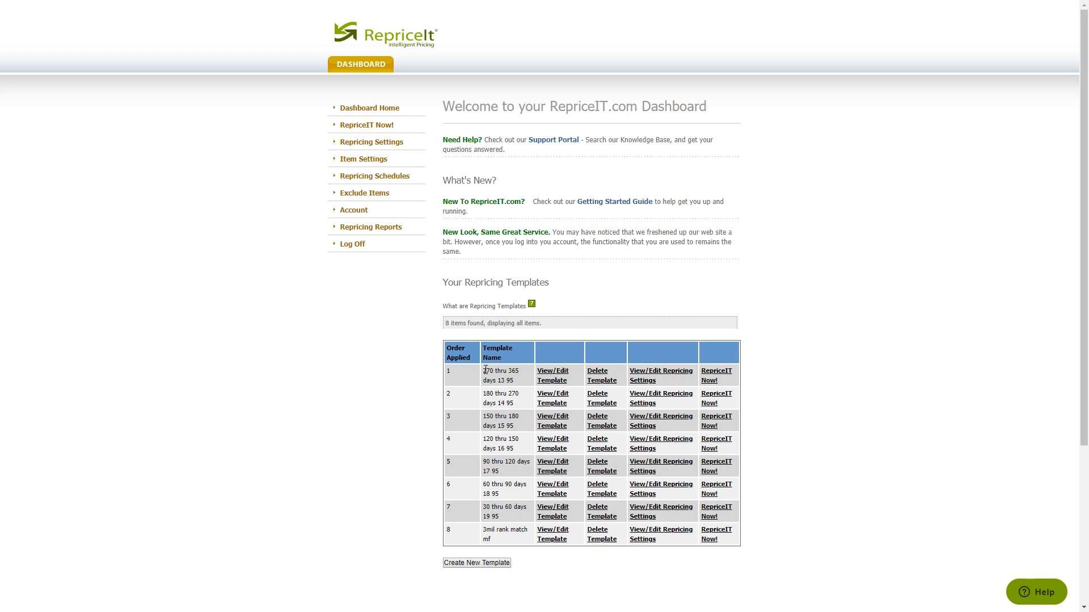
{"action": "left_click_drag", "start_coordinate": [487, 370], "coordinate": [495, 370]}
{"action": "left_click_drag", "start_coordinate": [495, 370], "coordinate": [494, 393]}
{"action": "left_click_drag", "start_coordinate": [447, 513], "coordinate": [450, 506]}
{"action": "left_click", "coordinate": [489, 520]}
{"action": "left_click_drag", "start_coordinate": [500, 517], "coordinate": [486, 523]}
{"action": "left_click", "coordinate": [506, 379]}
{"action": "left_click_drag", "start_coordinate": [529, 508], "coordinate": [478, 376]}
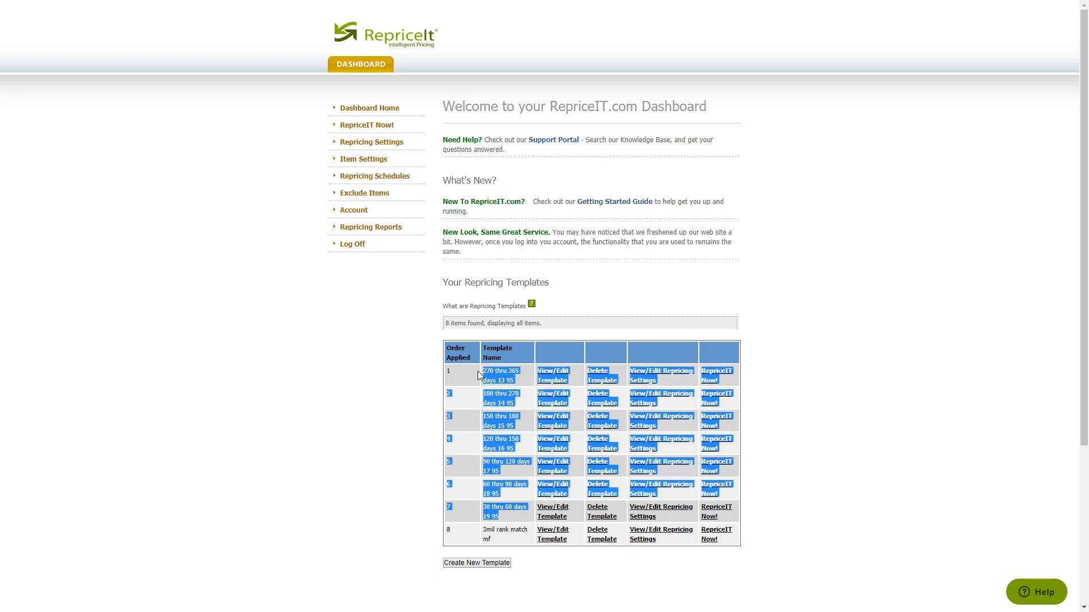
{"action": "left_click", "coordinate": [501, 503]}
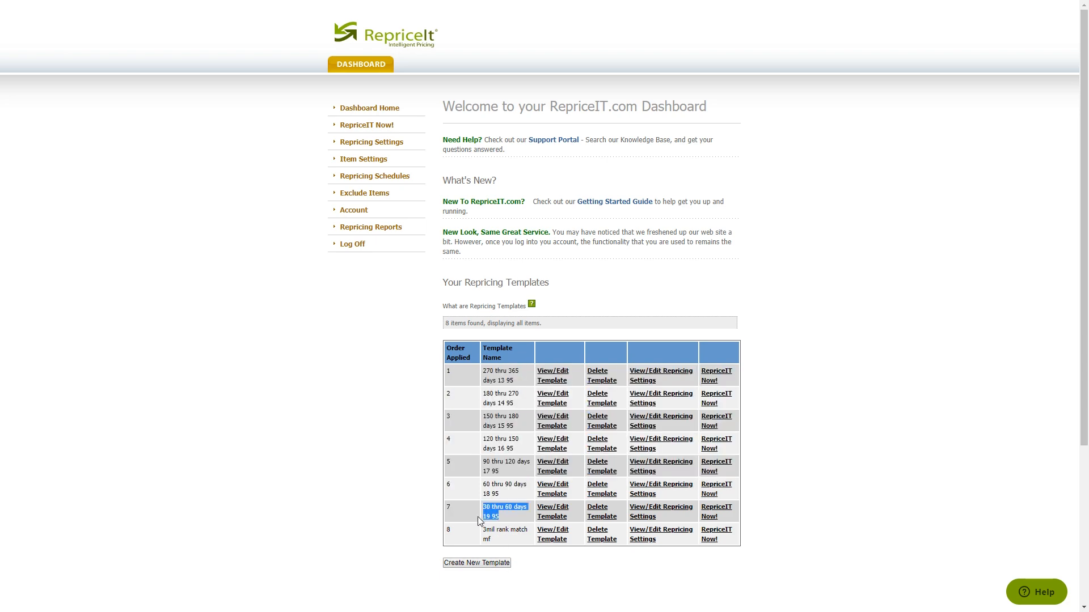
Step: Open the 30 thru 60 days template for editing and examine its item type, listing date range and condition criteria
{"action": "left_click", "coordinate": [548, 512]}
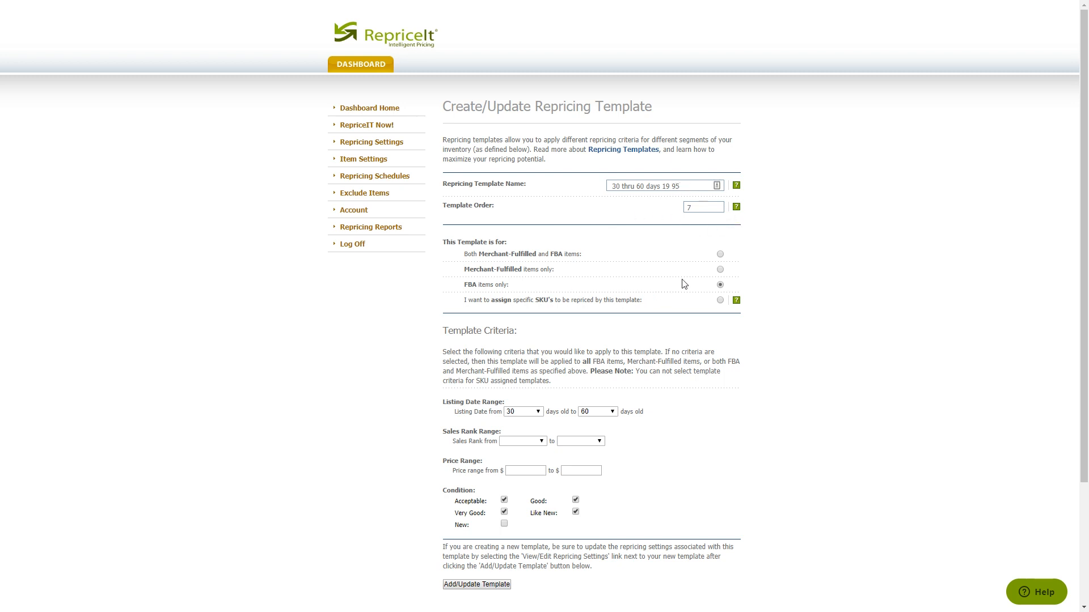
{"action": "scroll", "coordinate": [583, 311], "scroll_direction": "down", "scroll_amount": 1}
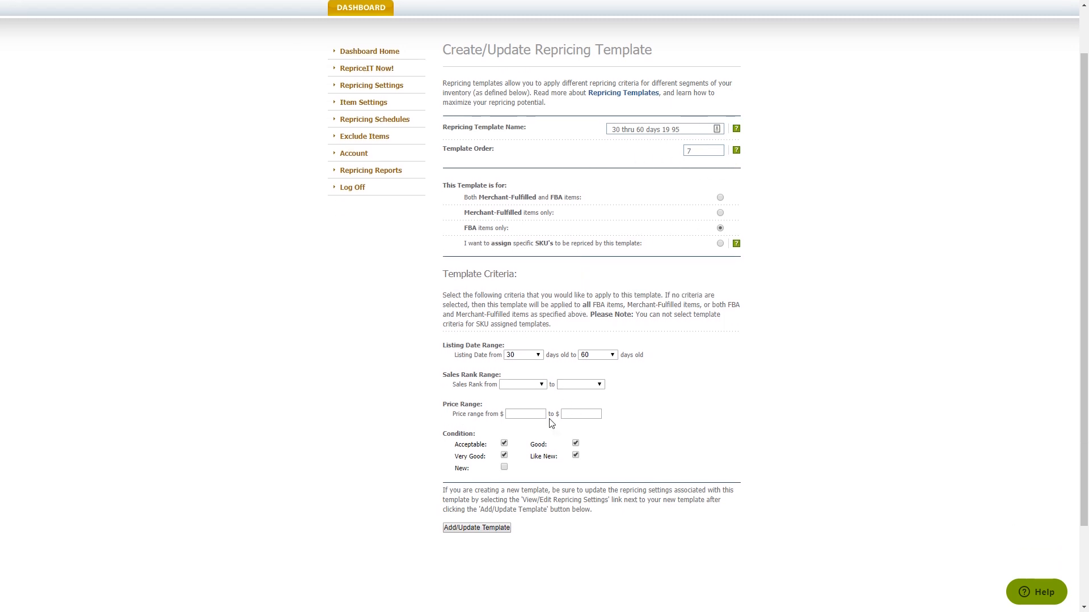
{"action": "left_click", "coordinate": [504, 455]}
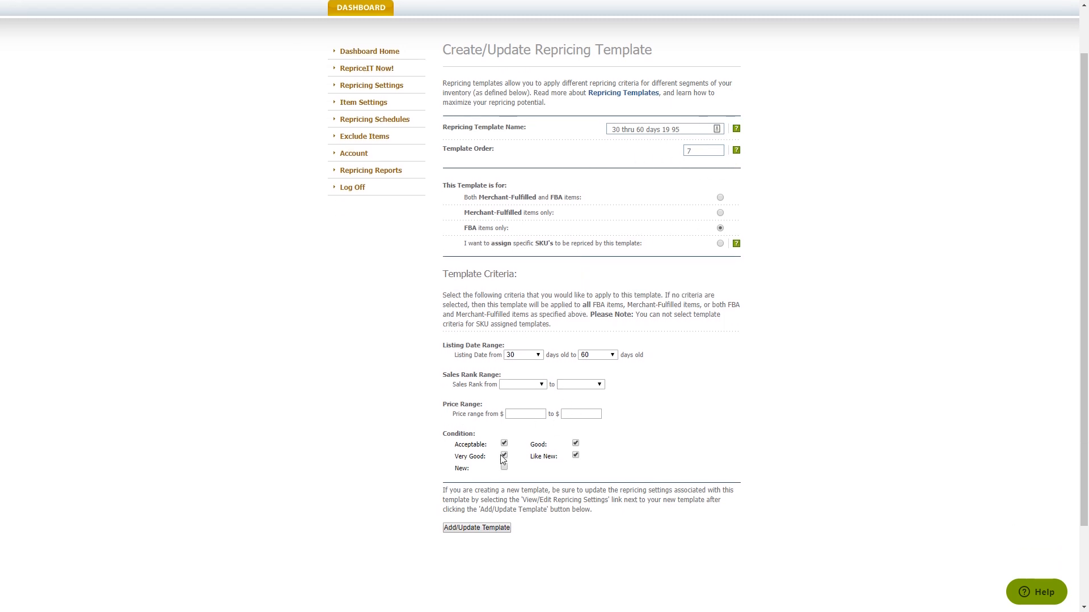
{"action": "left_click", "coordinate": [576, 456]}
{"action": "scroll", "coordinate": [385, 335], "scroll_direction": "up", "scroll_amount": 1}
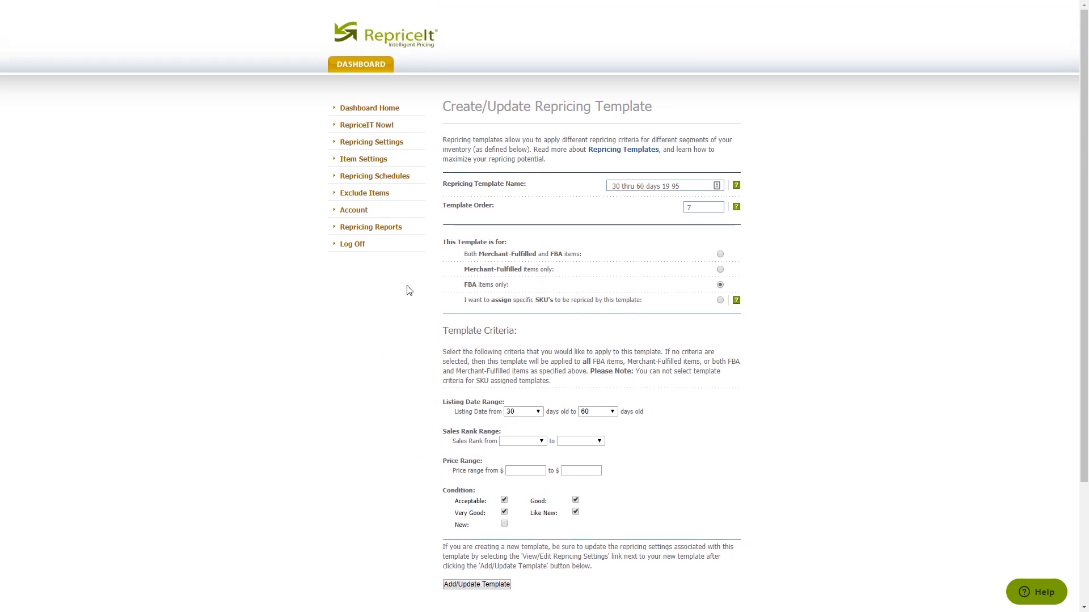
Step: Return to the dashboard and open the repricing settings of the 30 thru 60 days template to examine its comparison and exclusion options
{"action": "left_click", "coordinate": [376, 109]}
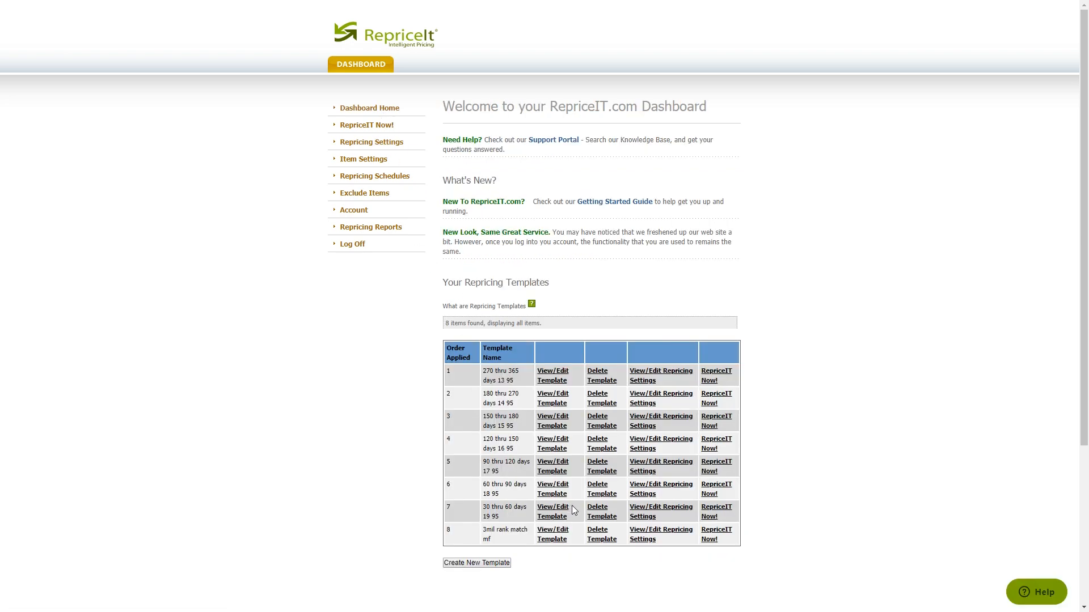
{"action": "left_click", "coordinate": [659, 512]}
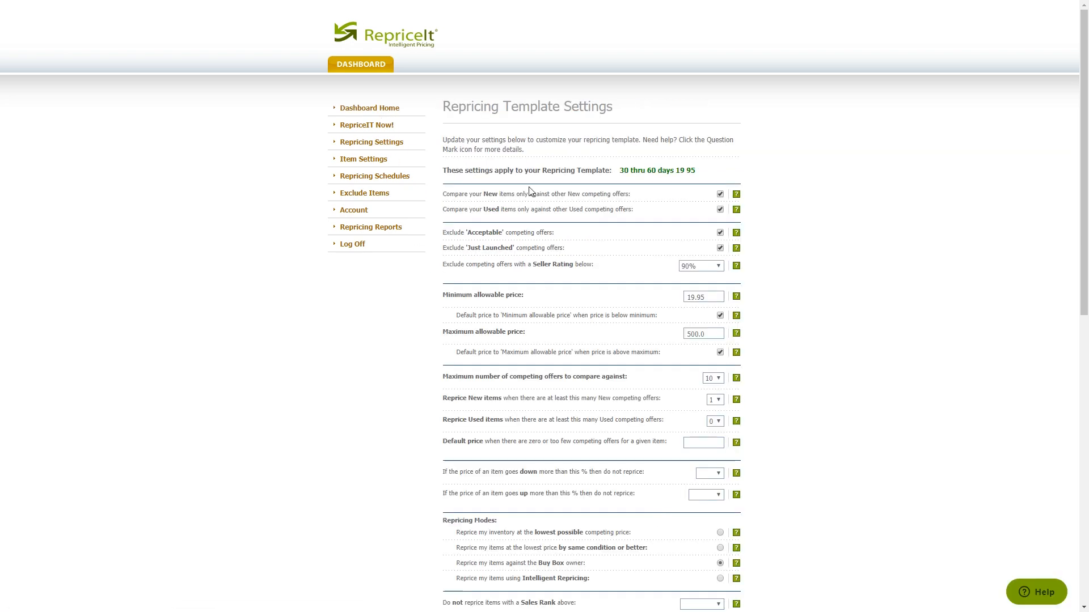
{"action": "scroll", "coordinate": [581, 181], "scroll_direction": "down", "scroll_amount": 1}
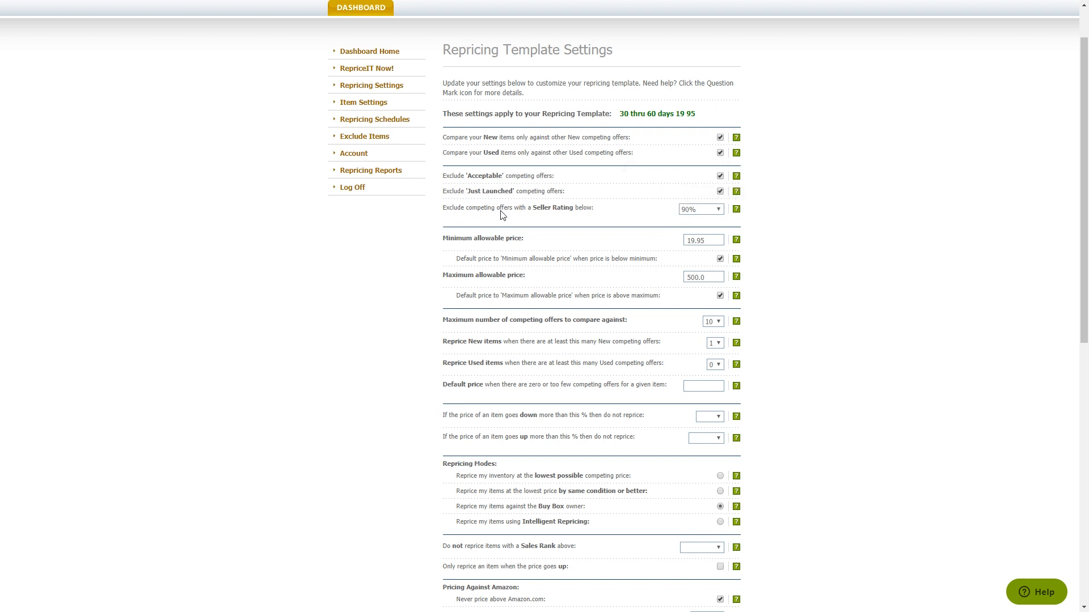
{"action": "scroll", "coordinate": [624, 208], "scroll_direction": "down", "scroll_amount": 2}
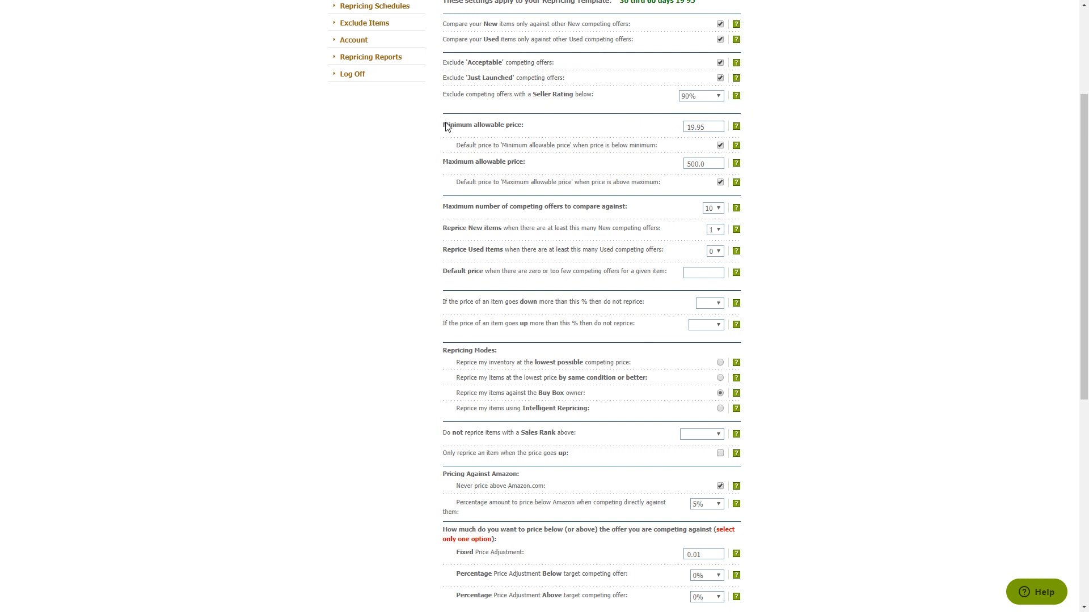
{"action": "left_click_drag", "start_coordinate": [443, 125], "coordinate": [517, 132]}
{"action": "left_click", "coordinate": [460, 132]}
{"action": "scroll", "coordinate": [701, 130], "scroll_direction": "up", "scroll_amount": 3}
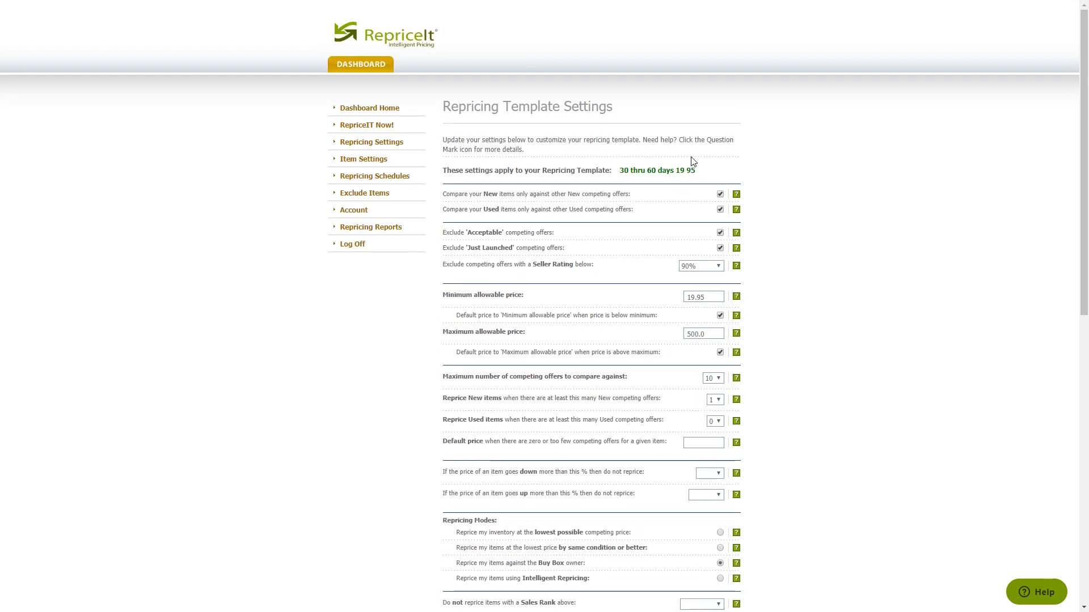
Step: Examine the minimum and maximum allowable prices and the competing-offer limits in the template's repricing settings
{"action": "scroll", "coordinate": [692, 162], "scroll_direction": "down", "scroll_amount": 3}
{"action": "left_click_drag", "start_coordinate": [448, 126], "coordinate": [702, 130]}
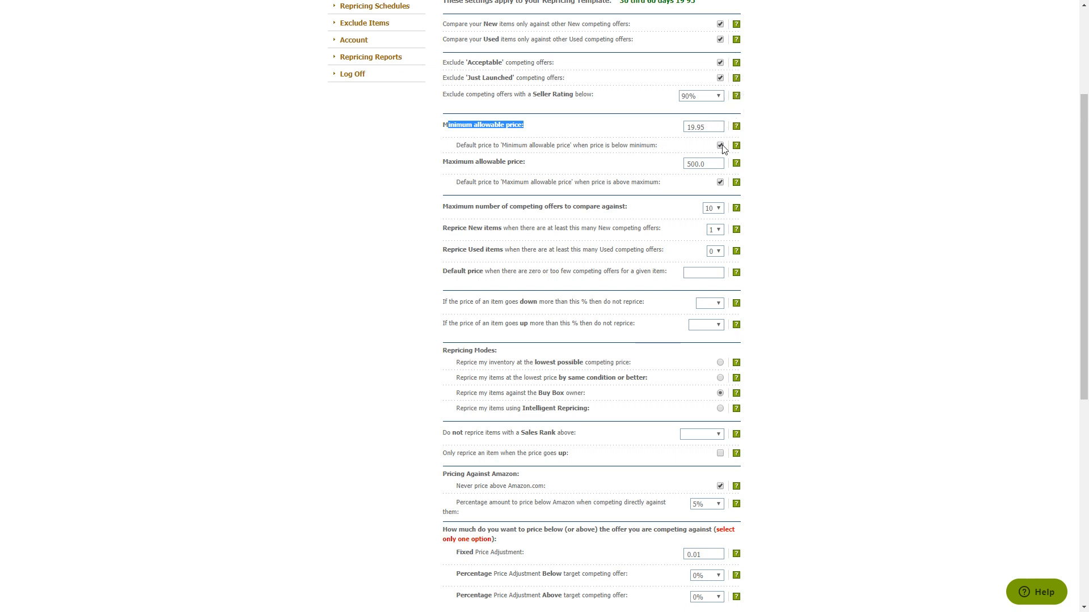
{"action": "left_click", "coordinate": [454, 164]}
{"action": "left_click_drag", "start_coordinate": [710, 162], "coordinate": [651, 170]}
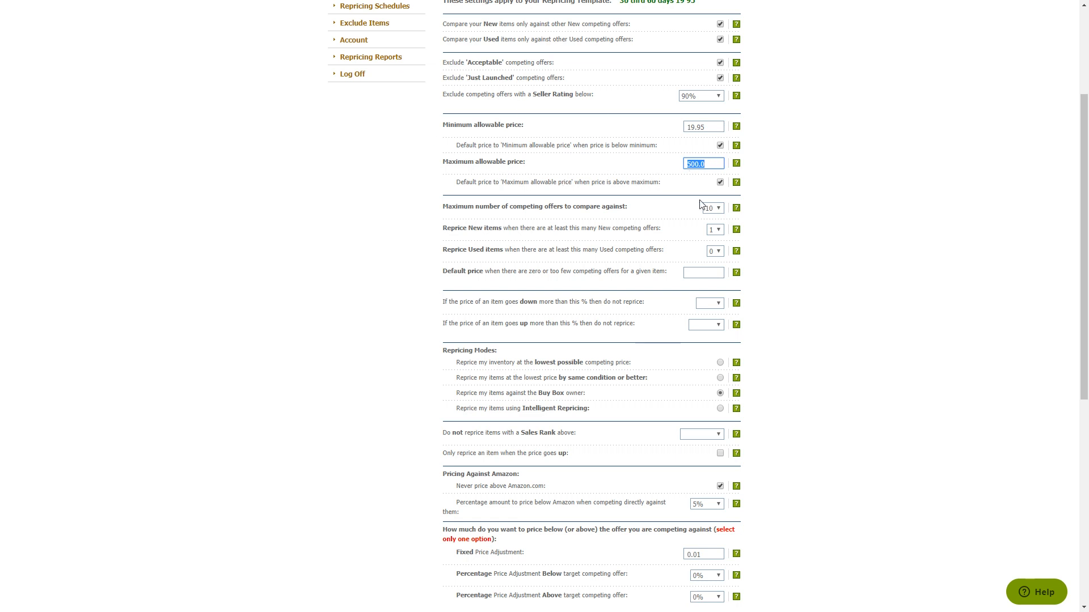
{"action": "left_click_drag", "start_coordinate": [457, 207], "coordinate": [571, 207]}
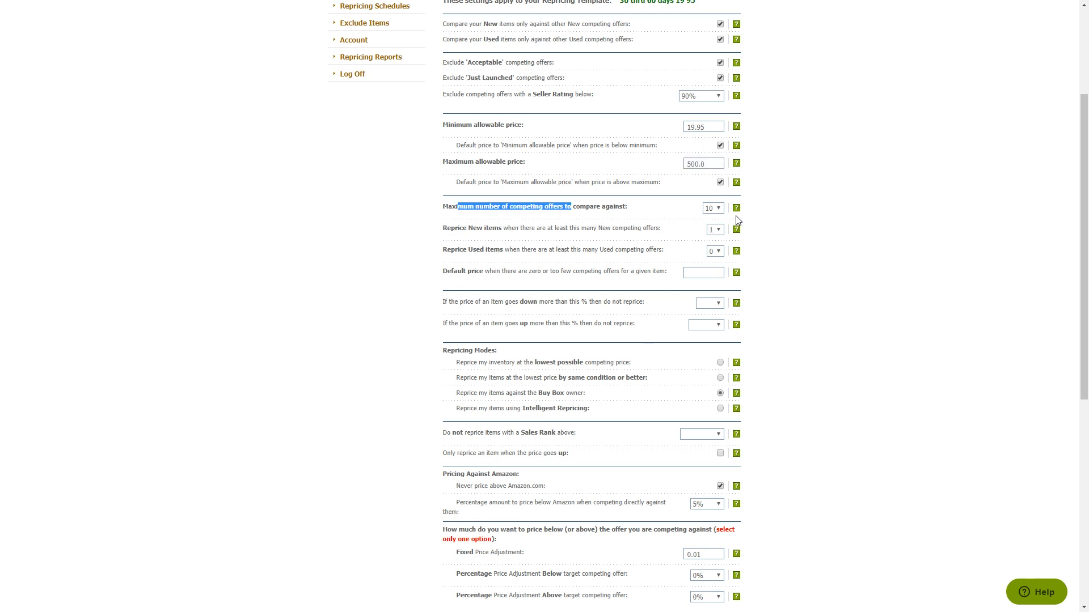
{"action": "left_click", "coordinate": [717, 212]}
{"action": "left_click", "coordinate": [716, 212]}
{"action": "left_click", "coordinate": [713, 231]}
{"action": "left_click", "coordinate": [768, 246]}
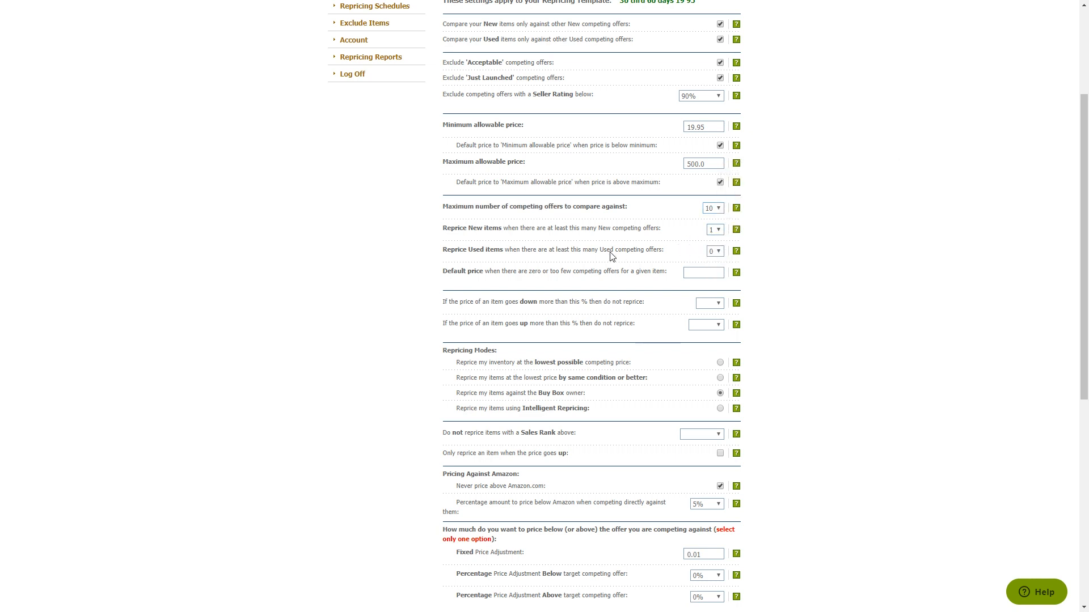
Step: Examine the template's repricing modes, Amazon pricing rules and price adjustment options
{"action": "scroll", "coordinate": [609, 255], "scroll_direction": "down", "scroll_amount": 1}
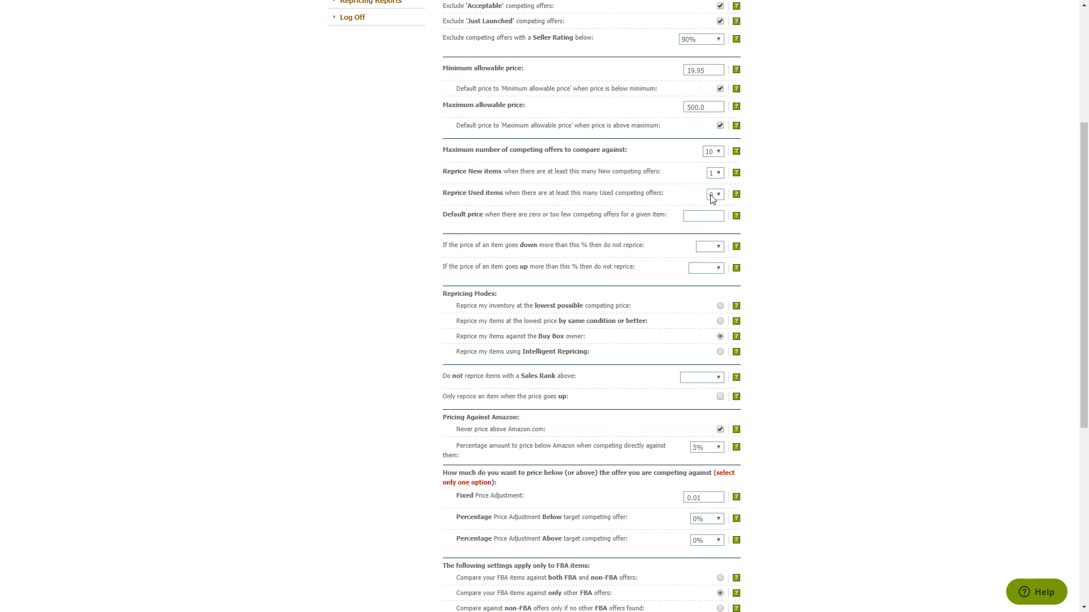
{"action": "scroll", "coordinate": [479, 201], "scroll_direction": "down", "scroll_amount": 1}
{"action": "scroll", "coordinate": [479, 201], "scroll_direction": "down", "scroll_amount": 1}
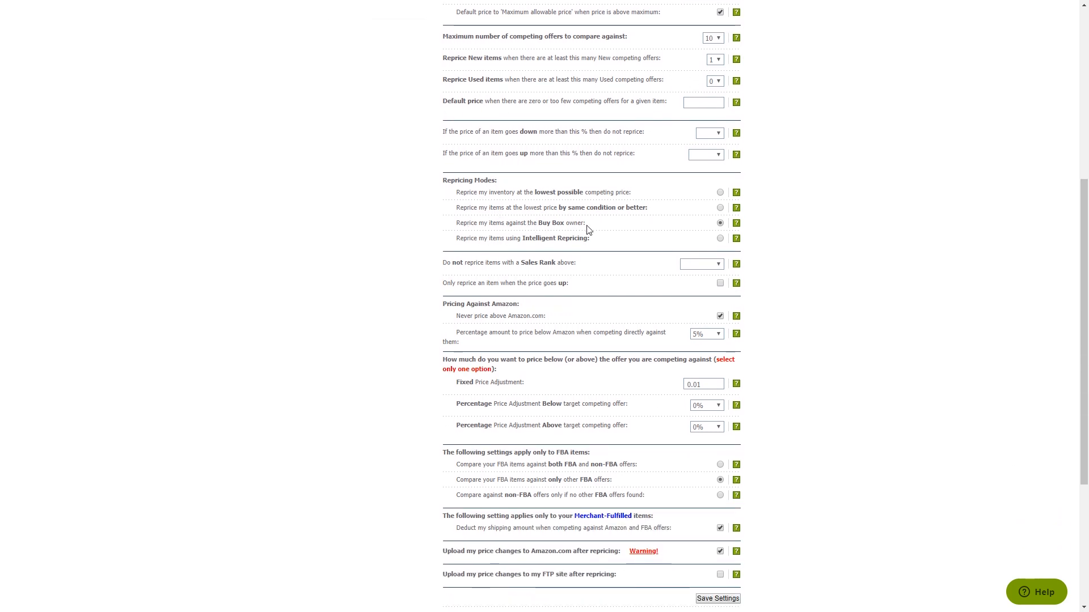
{"action": "scroll", "coordinate": [839, 252], "scroll_direction": "down", "scroll_amount": 2}
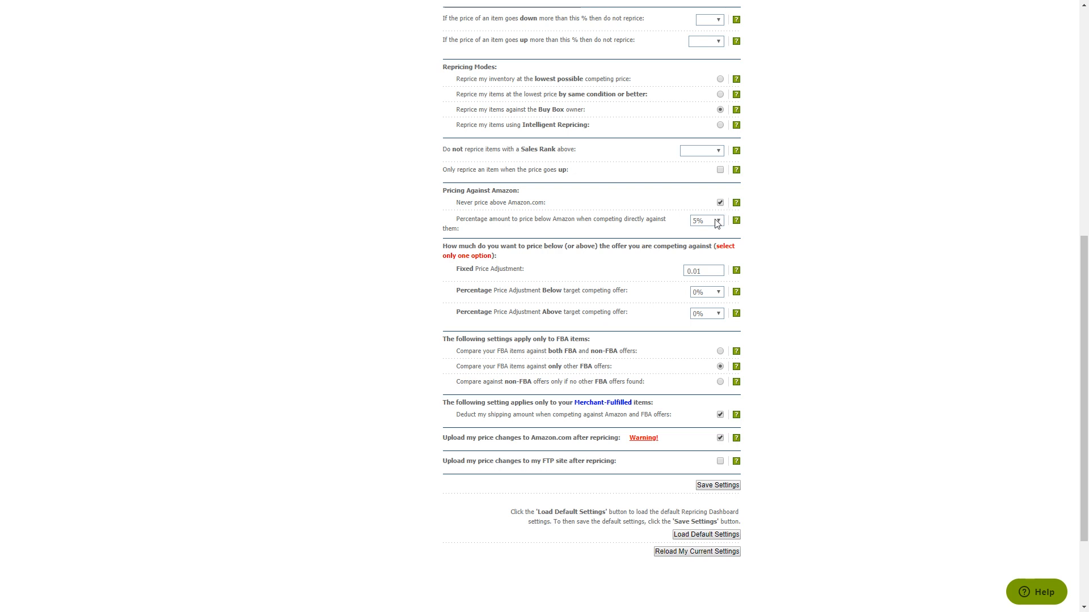
{"action": "scroll", "coordinate": [587, 234], "scroll_direction": "down", "scroll_amount": 1}
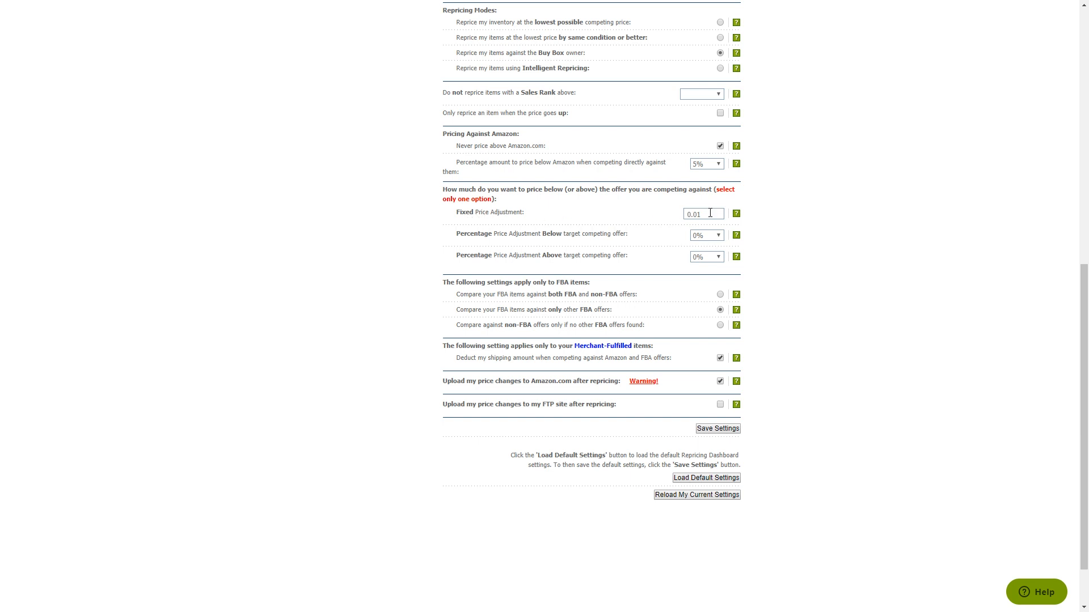
Step: Re-enter the fixed price adjustment as 0.01
{"action": "left_click", "coordinate": [700, 216]}
{"action": "key", "text": "BackSpace"}
{"action": "type", "text": "1"}
{"action": "mouse_move", "coordinate": [740, 315]}
Step: Review the minimum allowable price, the FBA comparison options and the setting for uploading price changes to Amazon
{"action": "scroll", "coordinate": [652, 317], "scroll_direction": "up", "scroll_amount": 7}
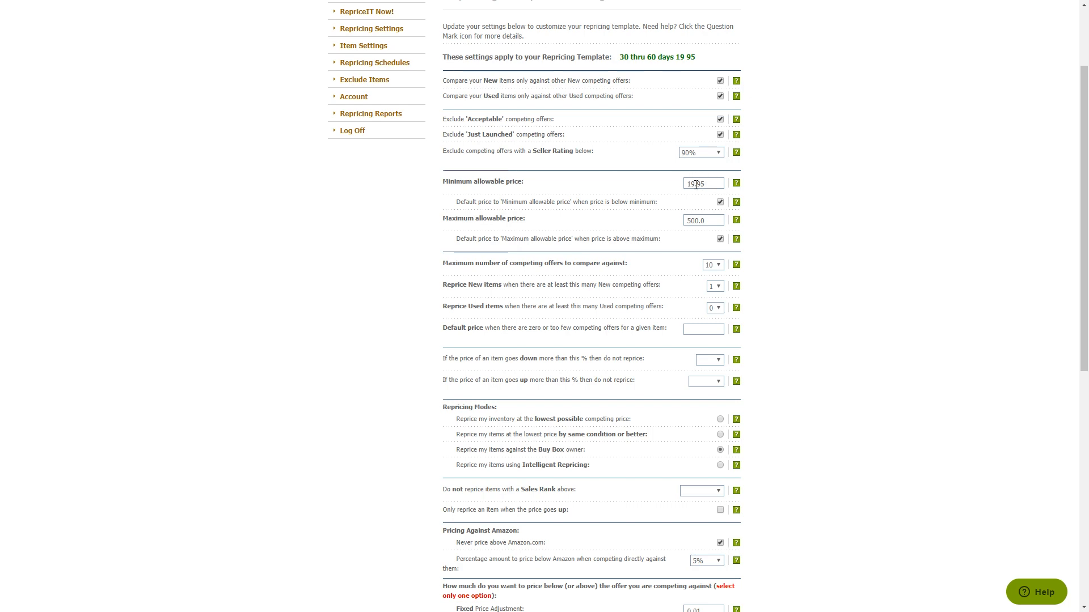
{"action": "scroll", "coordinate": [785, 211], "scroll_direction": "down", "scroll_amount": 3}
{"action": "scroll", "coordinate": [761, 185], "scroll_direction": "up", "scroll_amount": 3}
{"action": "scroll", "coordinate": [814, 284], "scroll_direction": "down", "scroll_amount": 8}
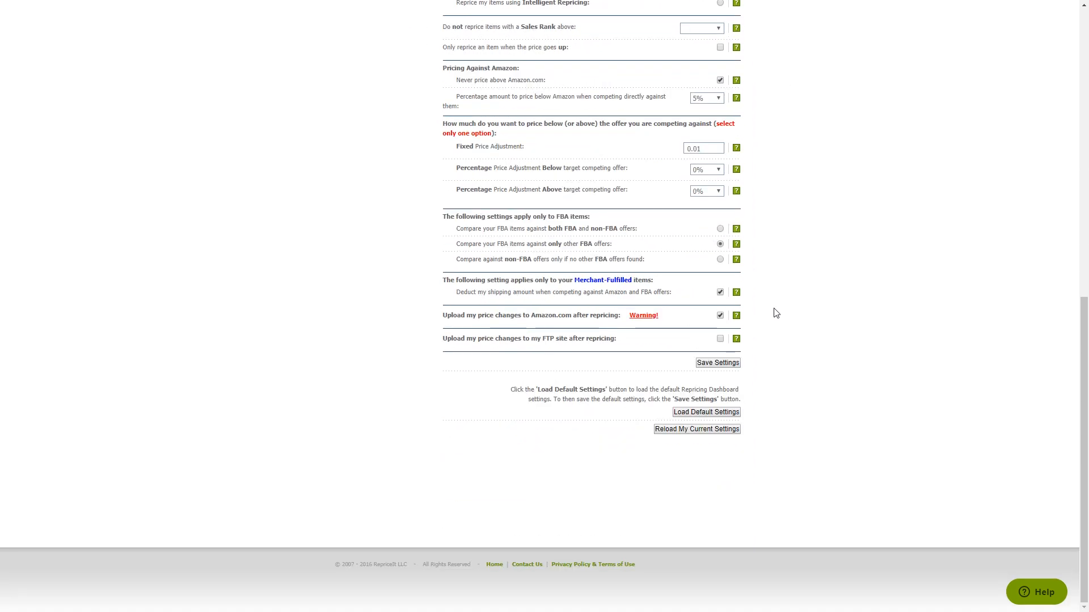
{"action": "mouse_move", "coordinate": [736, 248]}
{"action": "left_click", "coordinate": [720, 316]}
{"action": "scroll", "coordinate": [454, 282], "scroll_direction": "up", "scroll_amount": 10}
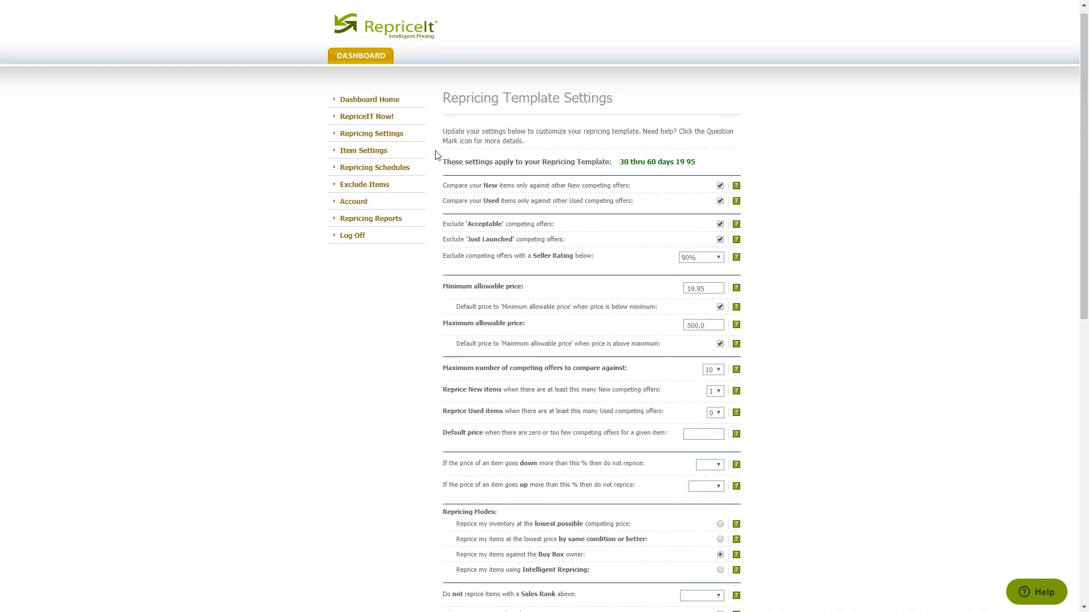
Step: Return to the dashboard and compare the age ranges and minimum prices in the template names, especially 30 thru 60 days and 270 thru 365 days
{"action": "left_click", "coordinate": [379, 108]}
{"action": "scroll", "coordinate": [624, 289], "scroll_direction": "down", "scroll_amount": 2}
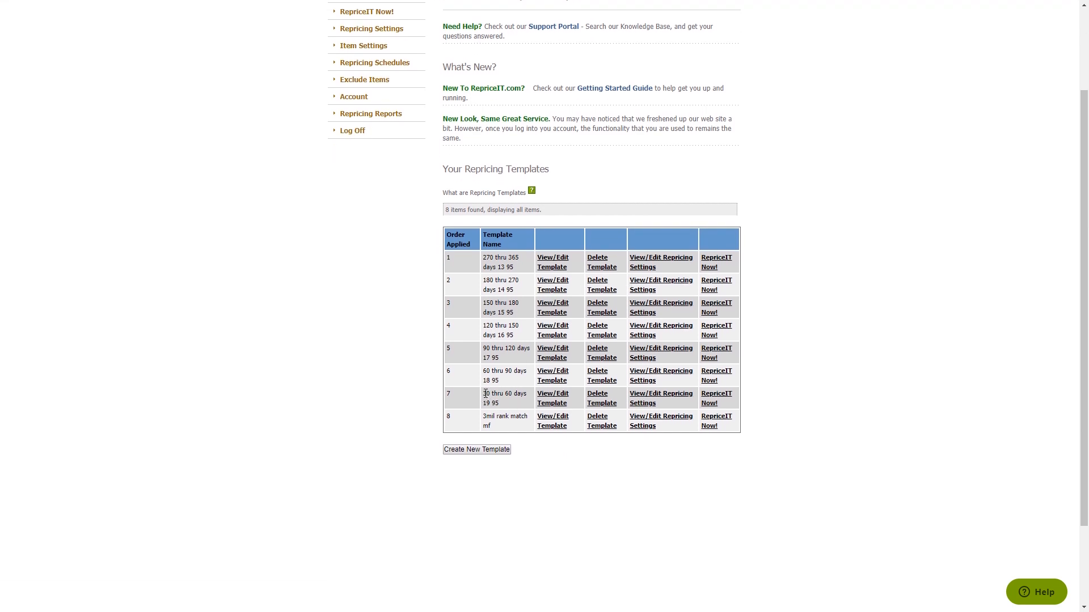
{"action": "left_click_drag", "start_coordinate": [484, 395], "coordinate": [503, 396]}
{"action": "left_click_drag", "start_coordinate": [502, 397], "coordinate": [503, 394]}
{"action": "left_click_drag", "start_coordinate": [505, 393], "coordinate": [503, 394]}
{"action": "left_click_drag", "start_coordinate": [502, 395], "coordinate": [501, 395]}
{"action": "left_click", "coordinate": [498, 398]}
{"action": "mouse_move", "coordinate": [484, 394]}
{"action": "left_mouse_down"}
{"action": "mouse_move", "coordinate": [514, 387]}
{"action": "mouse_move", "coordinate": [502, 399]}
{"action": "left_mouse_up"}
{"action": "left_click", "coordinate": [486, 404]}
{"action": "mouse_move", "coordinate": [485, 405]}
{"action": "left_mouse_down"}
{"action": "mouse_move", "coordinate": [509, 404]}
{"action": "mouse_move", "coordinate": [499, 403]}
{"action": "left_mouse_up"}
{"action": "left_click", "coordinate": [494, 403]}
{"action": "left_click", "coordinate": [485, 403]}
{"action": "left_click_drag", "start_coordinate": [485, 404], "coordinate": [509, 405]}
{"action": "left_click_drag", "start_coordinate": [498, 267], "coordinate": [521, 270]}
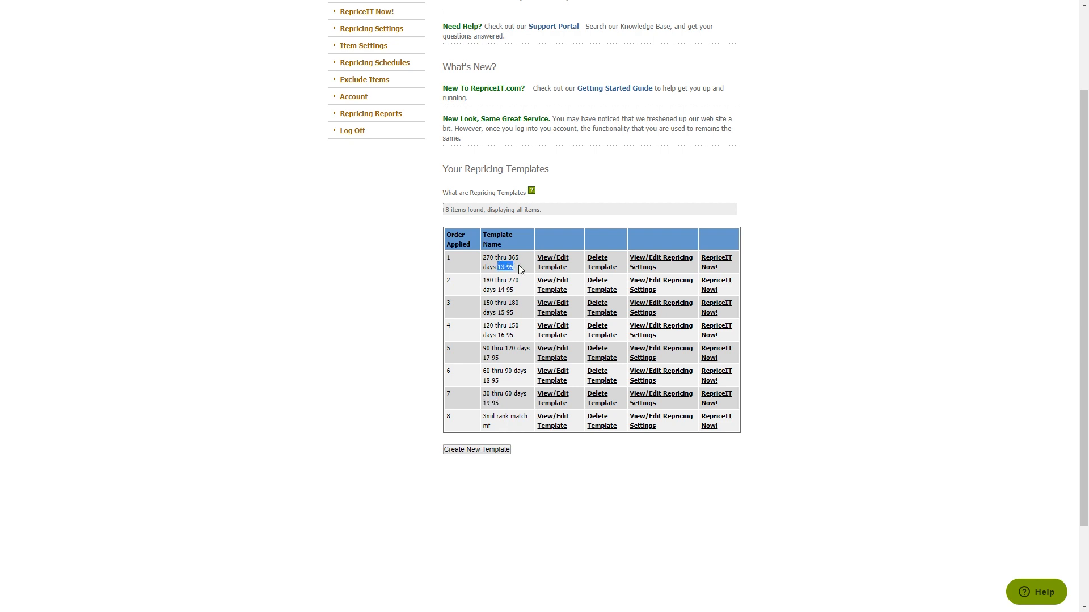
{"action": "left_click_drag", "start_coordinate": [499, 393], "coordinate": [489, 402]}
{"action": "left_click", "coordinate": [489, 402]}
{"action": "left_click_drag", "start_coordinate": [485, 403], "coordinate": [503, 398]}
{"action": "left_click", "coordinate": [503, 398]}
Step: Reopen the repricing settings of the 30 thru 60 days template and review its minimum allowable price and default-to-minimum option
{"action": "left_click", "coordinate": [662, 400]}
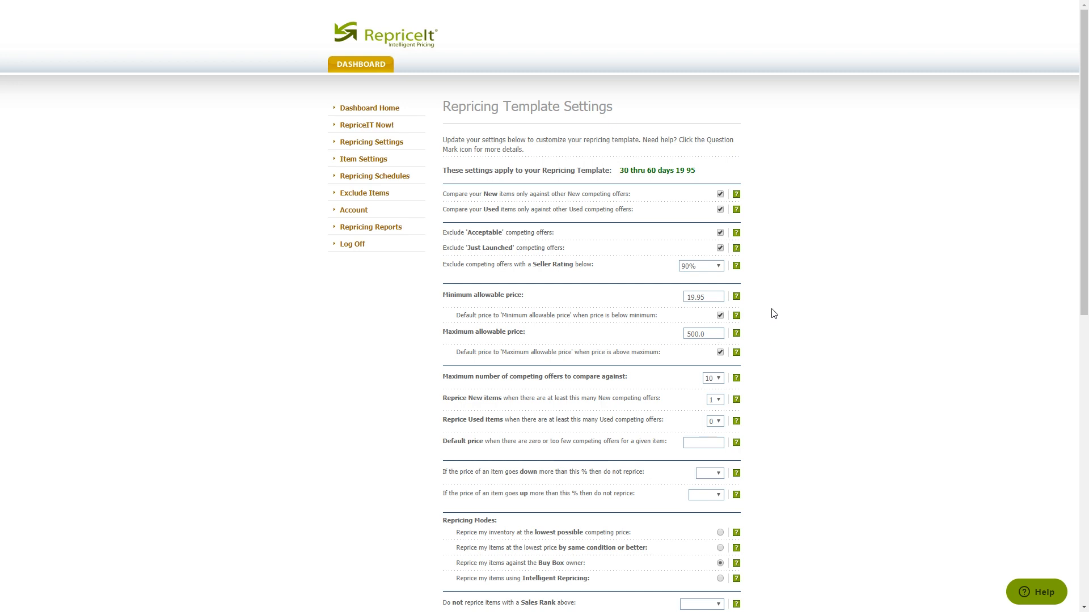
{"action": "scroll", "coordinate": [775, 314], "scroll_direction": "down", "scroll_amount": 1}
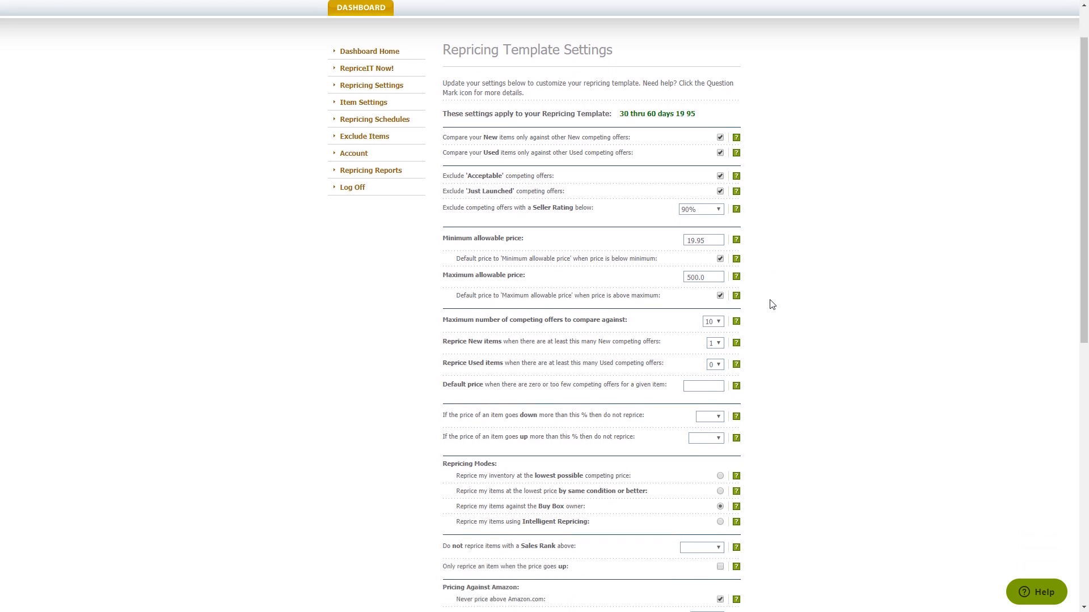
{"action": "scroll", "coordinate": [772, 306], "scroll_direction": "down", "scroll_amount": 2}
{"action": "scroll", "coordinate": [773, 306], "scroll_direction": "up", "scroll_amount": 2}
{"action": "left_click", "coordinate": [719, 260]}
{"action": "double_click", "coordinate": [695, 241]}
{"action": "left_click", "coordinate": [706, 238]}
{"action": "left_click_drag", "start_coordinate": [708, 239], "coordinate": [681, 245]}
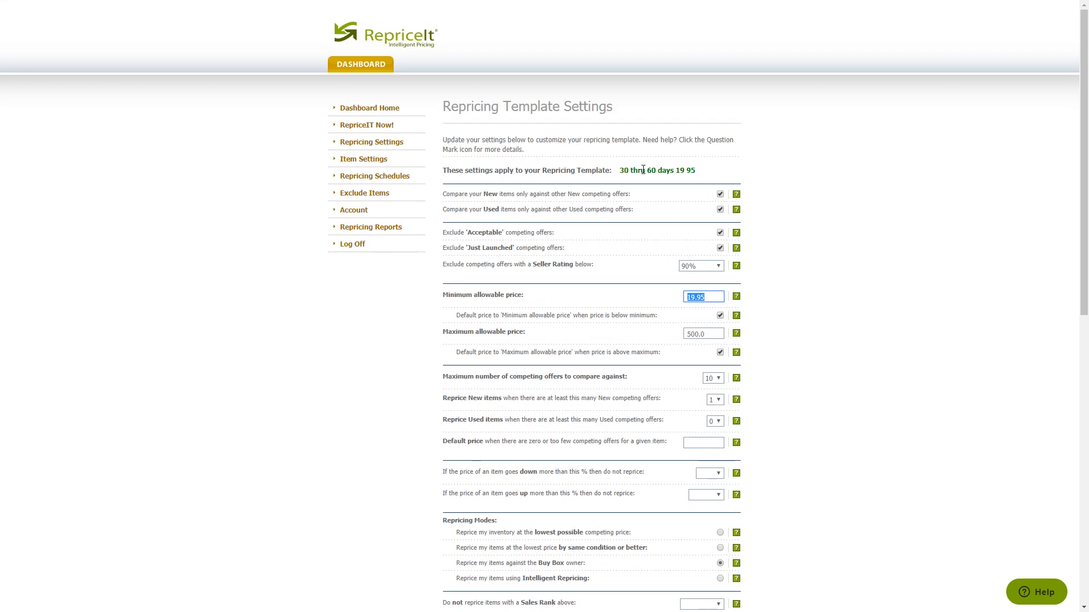
{"action": "mouse_move", "coordinate": [624, 173]}
{"action": "left_mouse_down"}
{"action": "mouse_move", "coordinate": [668, 172]}
{"action": "mouse_move", "coordinate": [644, 175]}
{"action": "left_mouse_up"}
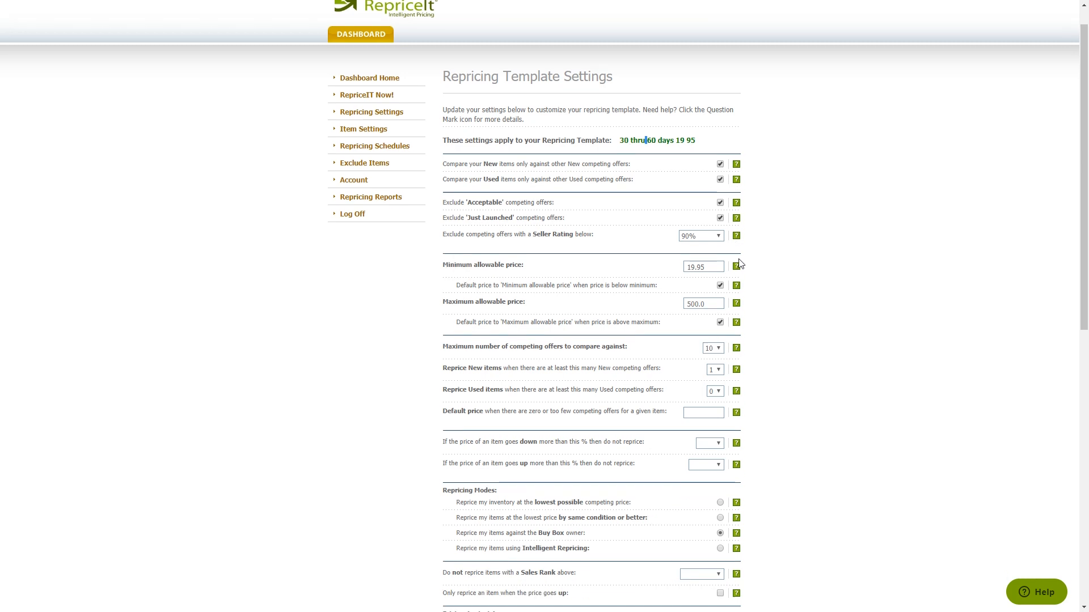
{"action": "scroll", "coordinate": [713, 192], "scroll_direction": "down", "scroll_amount": 3}
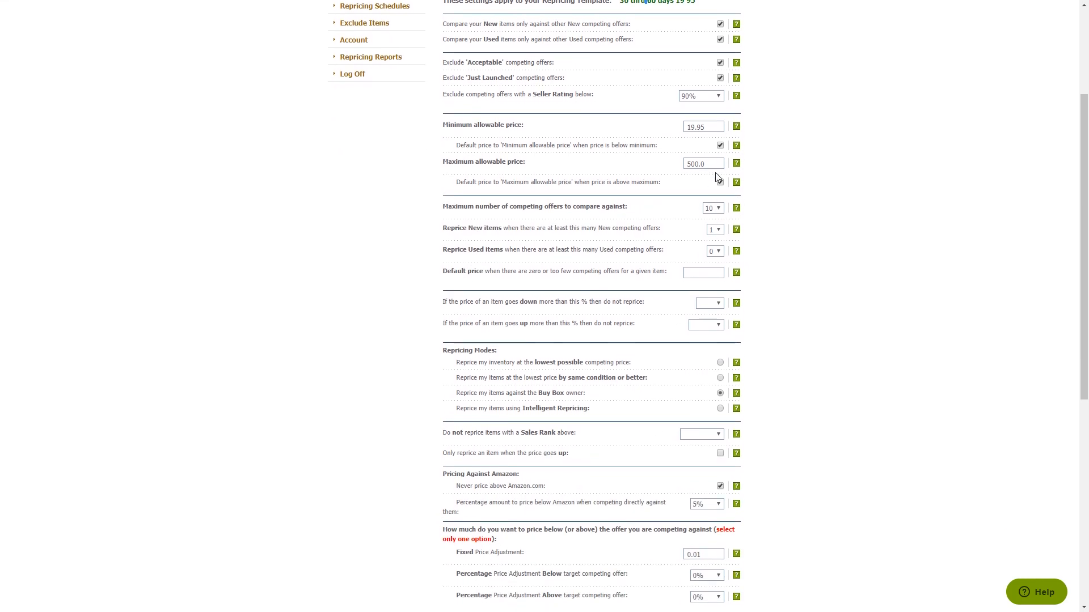
{"action": "scroll", "coordinate": [522, 133], "scroll_direction": "up", "scroll_amount": 1}
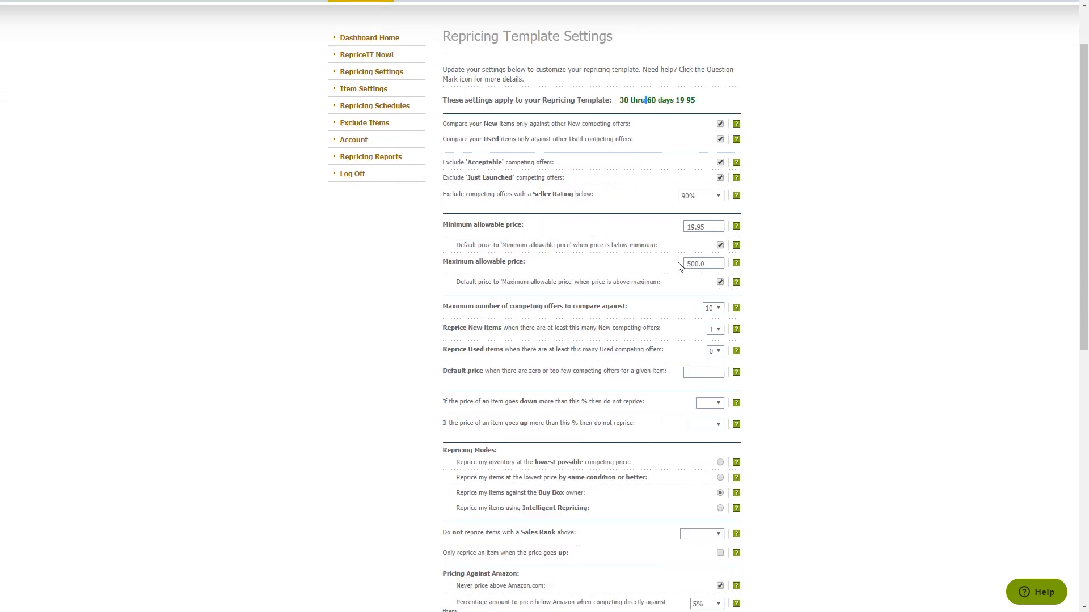
{"action": "scroll", "coordinate": [809, 302], "scroll_direction": "down", "scroll_amount": 5}
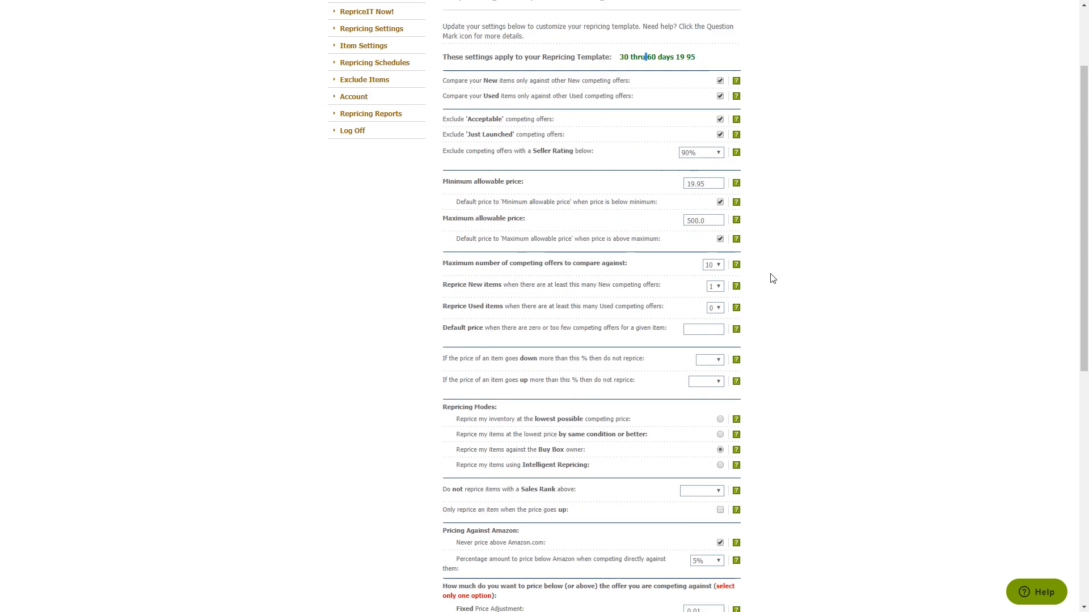
{"action": "scroll", "coordinate": [772, 278], "scroll_direction": "up", "scroll_amount": 2}
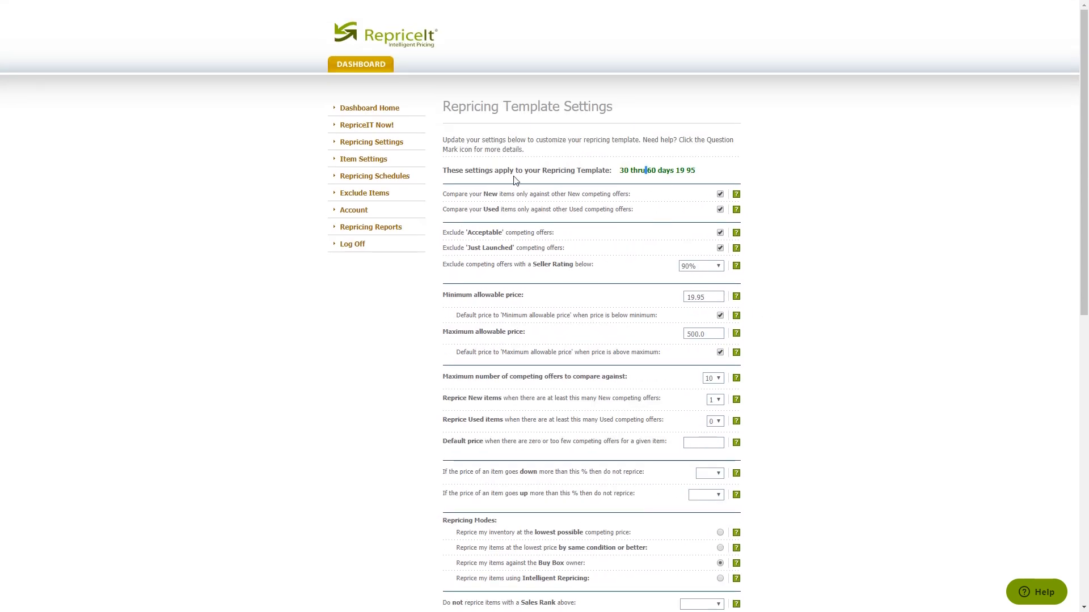
Step: Return to the dashboard, open the 60 thru 90 days template and review its order, FBA-only option and listing date range
{"action": "left_click", "coordinate": [383, 109]}
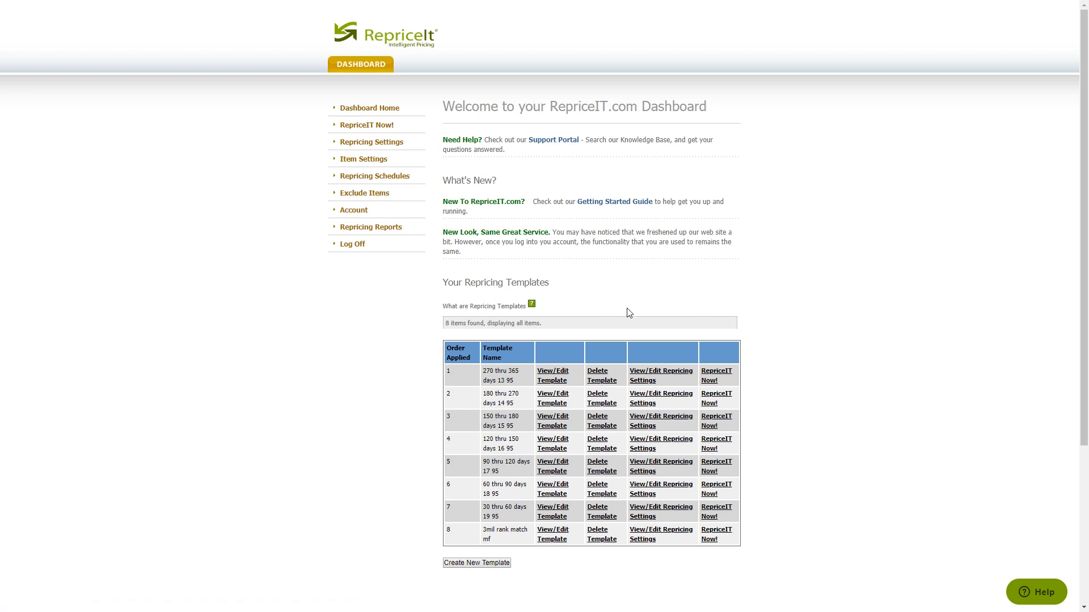
{"action": "scroll", "coordinate": [623, 311], "scroll_direction": "down", "scroll_amount": 4}
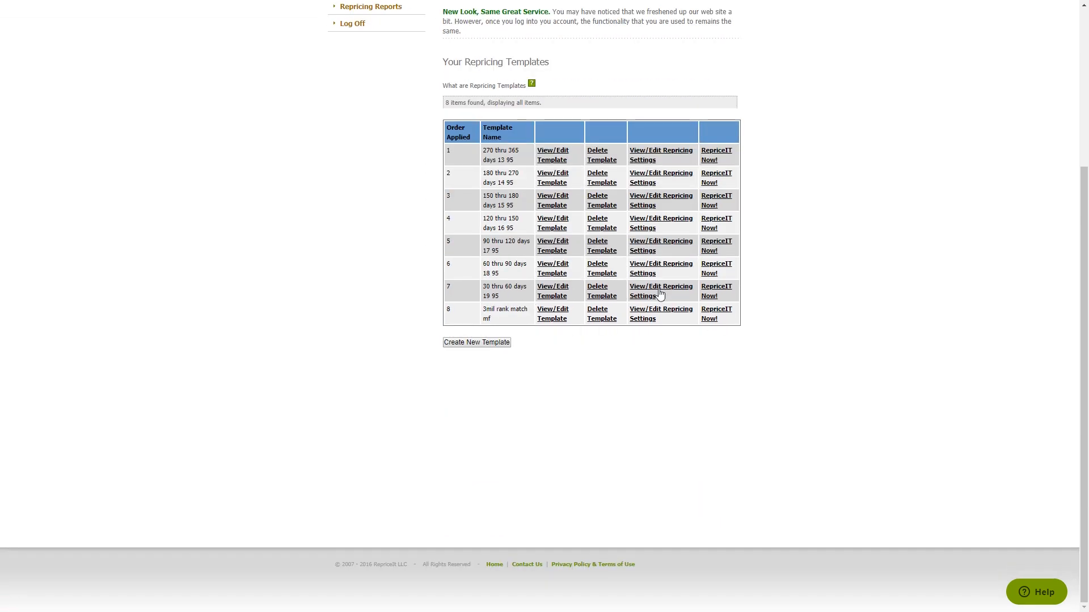
{"action": "scroll", "coordinate": [513, 317], "scroll_direction": "up", "scroll_amount": 1}
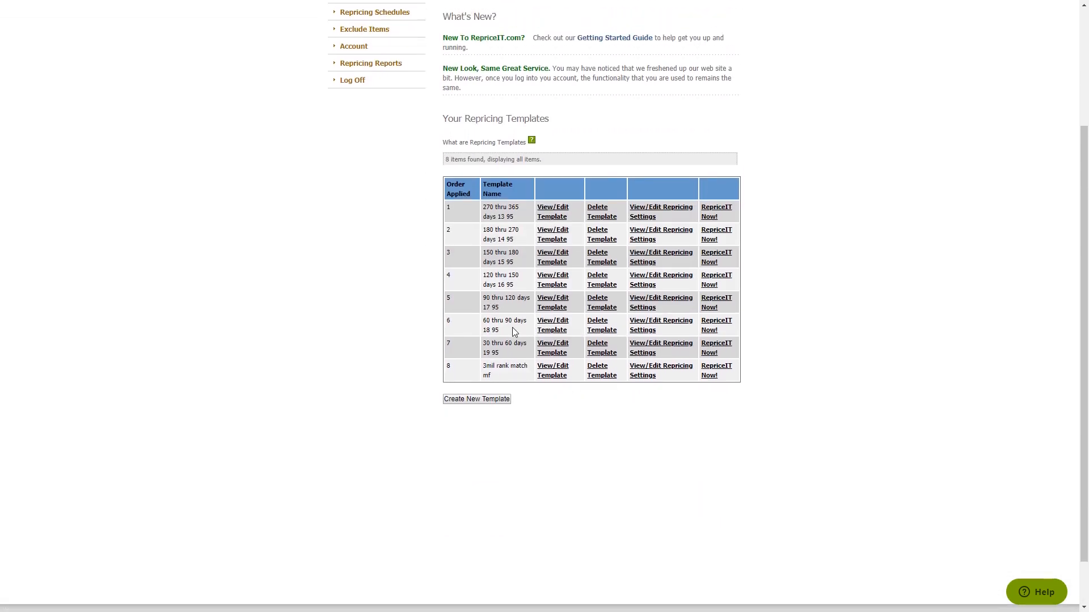
{"action": "left_click", "coordinate": [553, 325]}
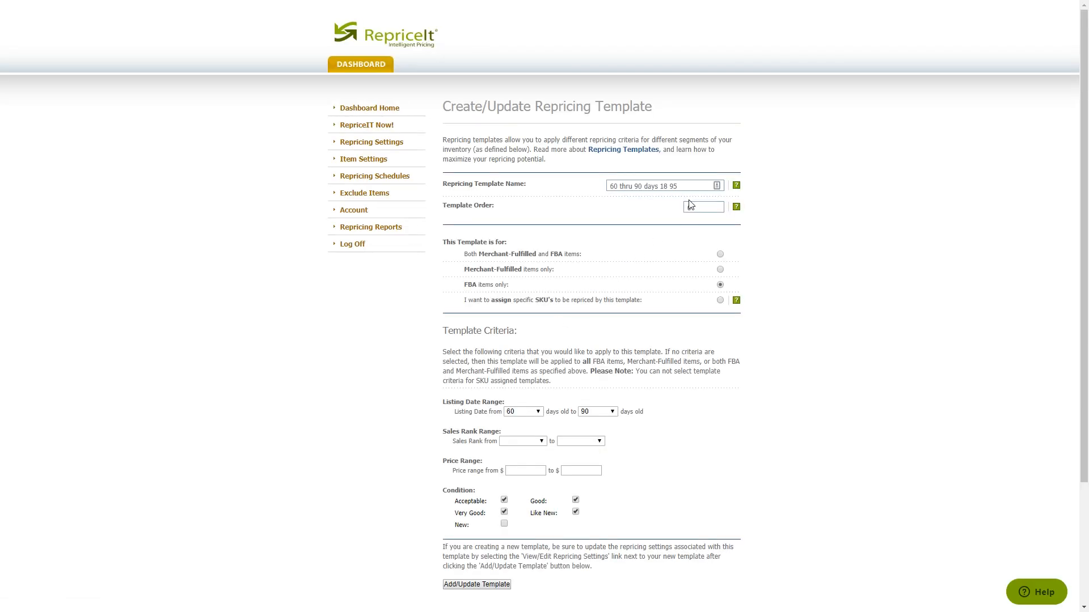
{"action": "scroll", "coordinate": [703, 182], "scroll_direction": "down", "scroll_amount": 1}
{"action": "scroll", "coordinate": [718, 310], "scroll_direction": "down", "scroll_amount": 1}
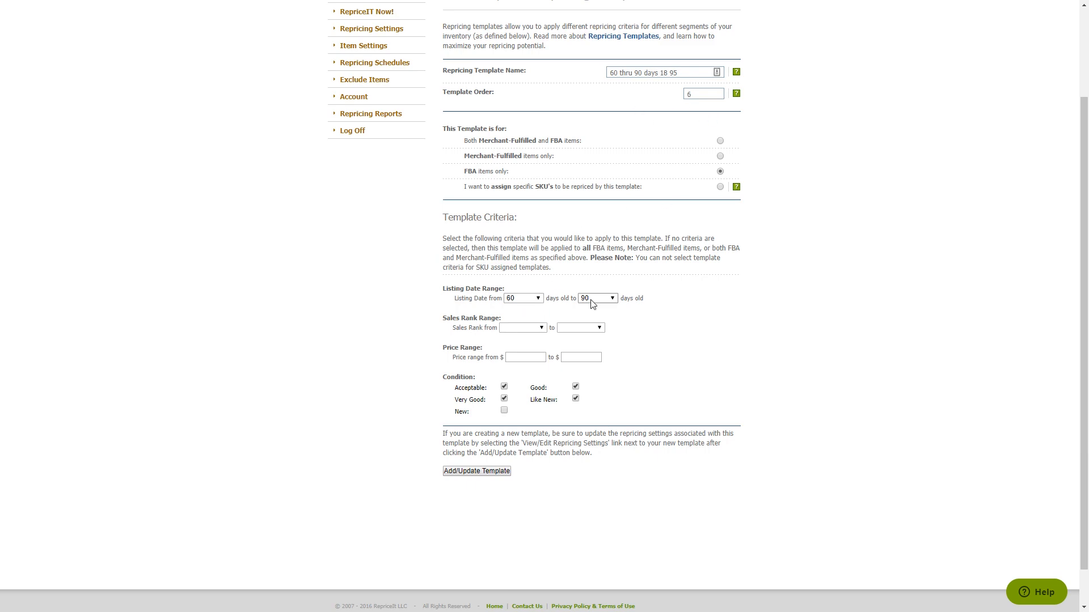
{"action": "scroll", "coordinate": [413, 343], "scroll_direction": "up", "scroll_amount": 2}
Step: Open the repricing settings of the 60 thru 90 days template and review its minimum allowable price, price adjustment and FBA comparison options
{"action": "left_click", "coordinate": [372, 110]}
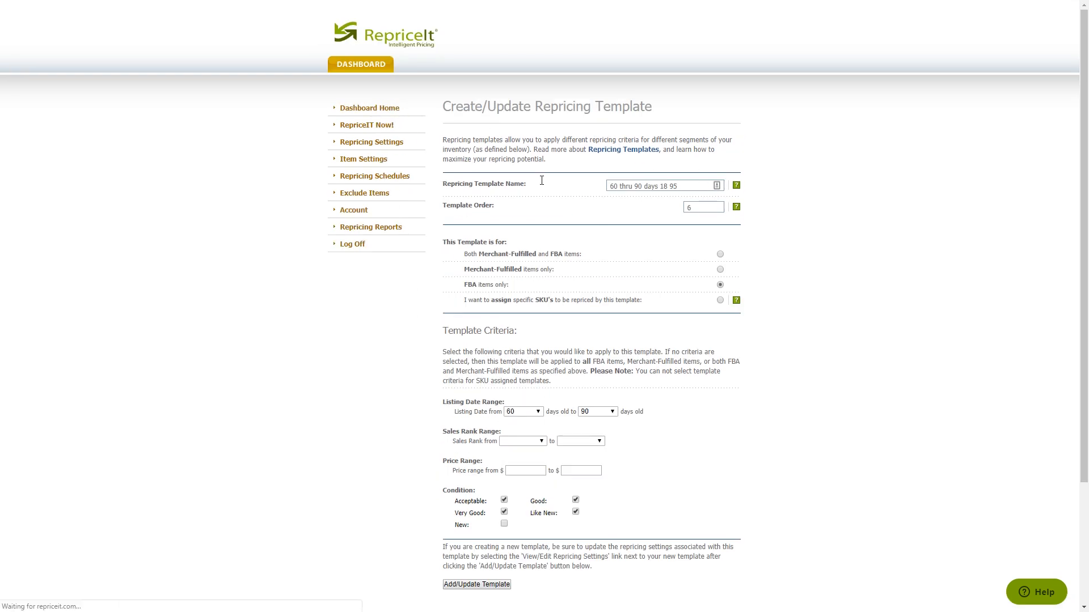
{"action": "scroll", "coordinate": [536, 420], "scroll_direction": "down", "scroll_amount": 2}
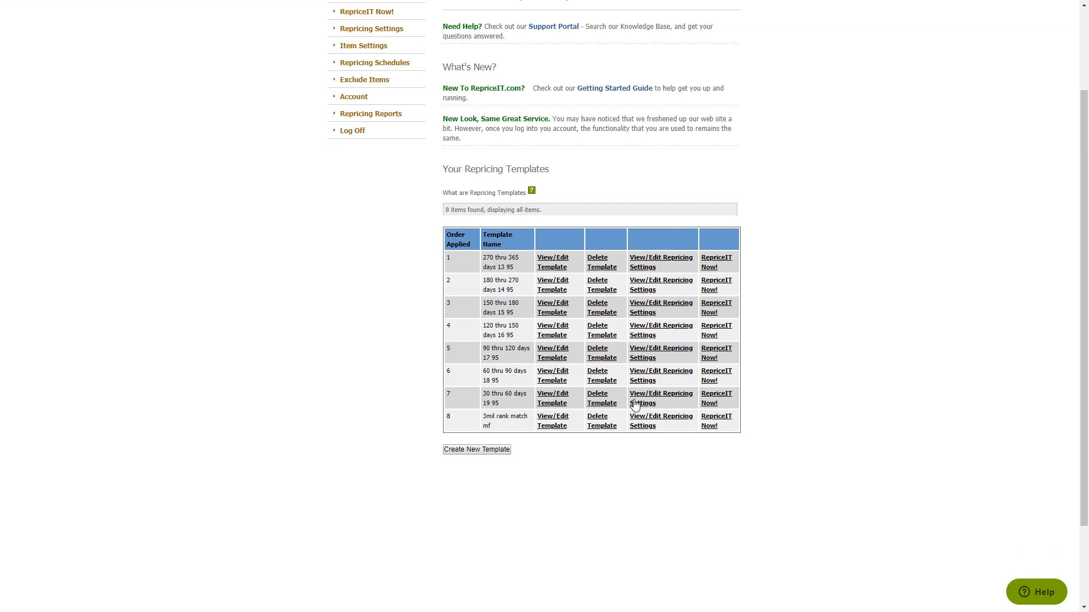
{"action": "left_click_drag", "start_coordinate": [516, 372], "coordinate": [481, 371]}
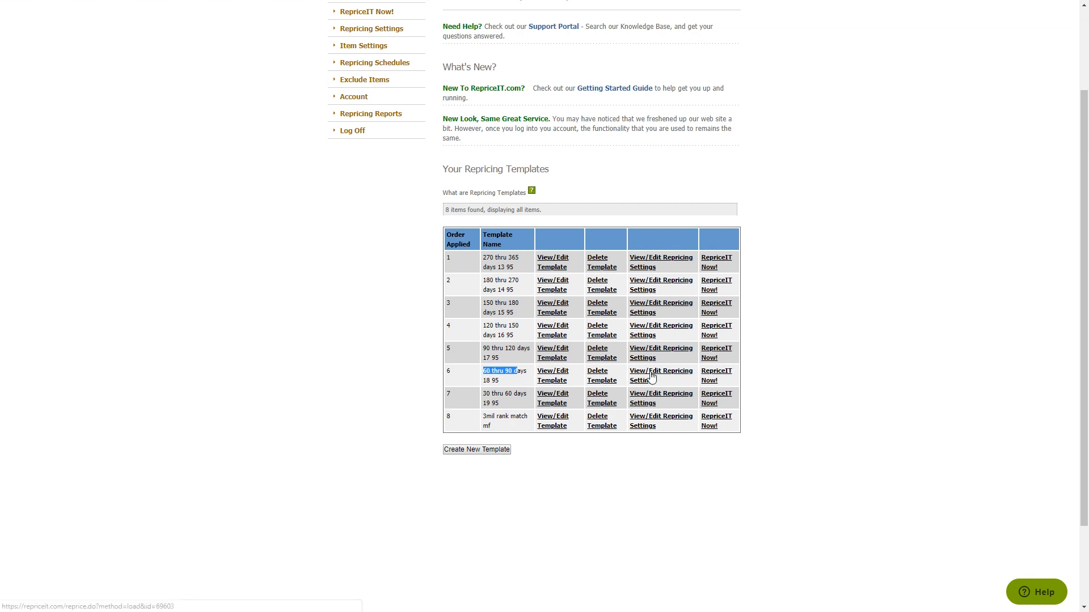
{"action": "left_click", "coordinate": [648, 378]}
{"action": "scroll", "coordinate": [774, 190], "scroll_direction": "down", "scroll_amount": 1}
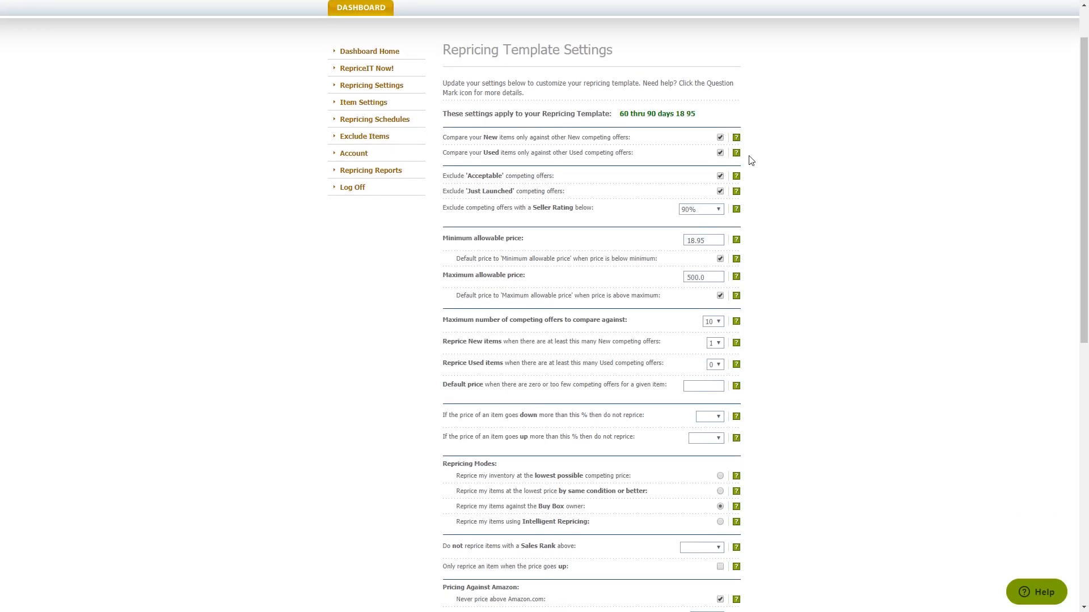
{"action": "scroll", "coordinate": [752, 160], "scroll_direction": "down", "scroll_amount": 1}
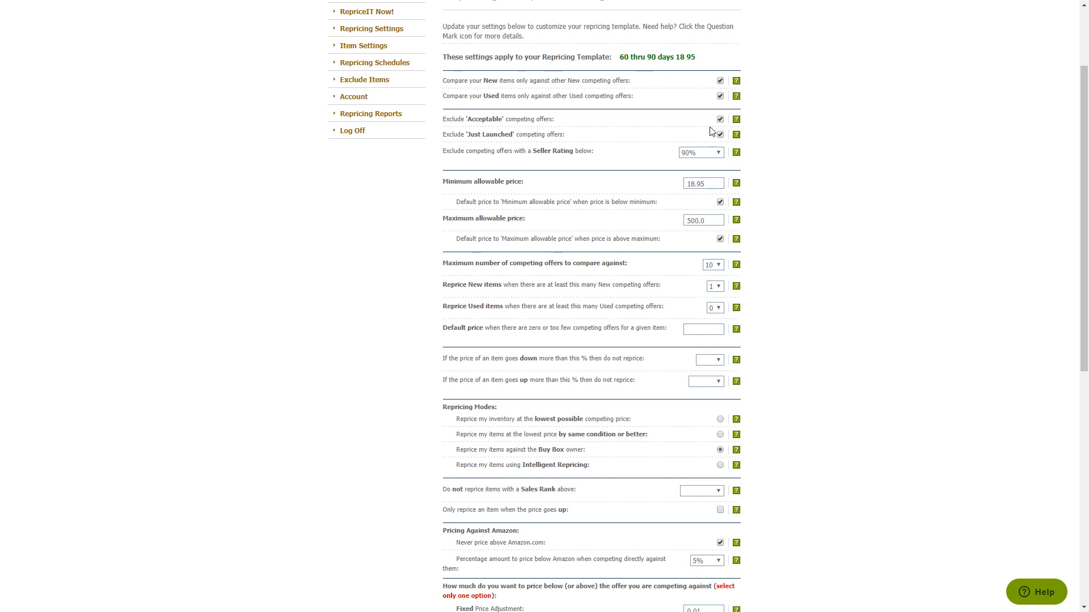
{"action": "scroll", "coordinate": [712, 132], "scroll_direction": "down", "scroll_amount": 1}
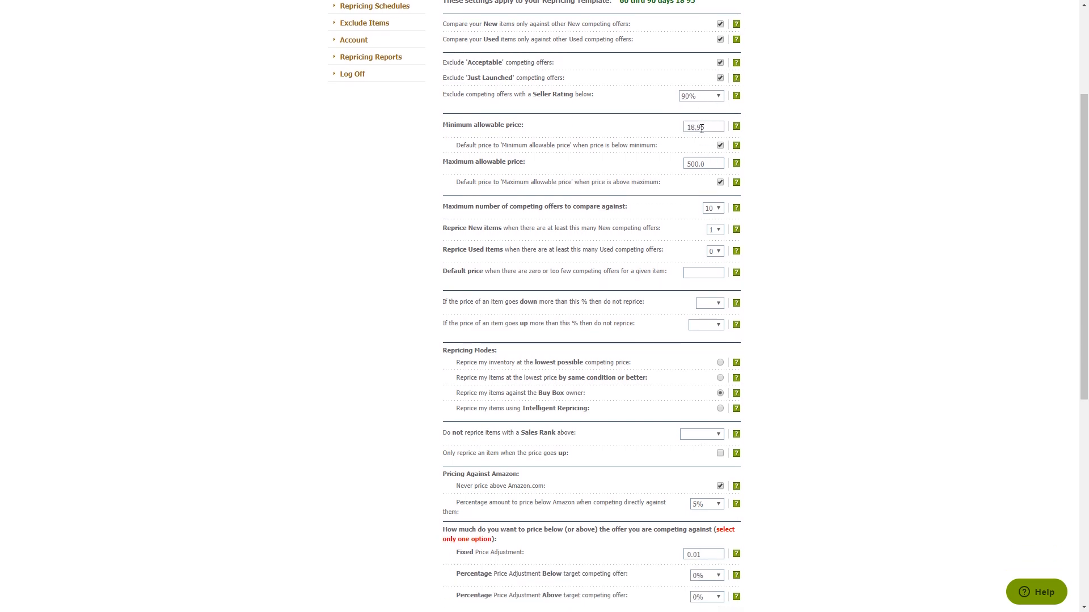
{"action": "scroll", "coordinate": [746, 181], "scroll_direction": "down", "scroll_amount": 5}
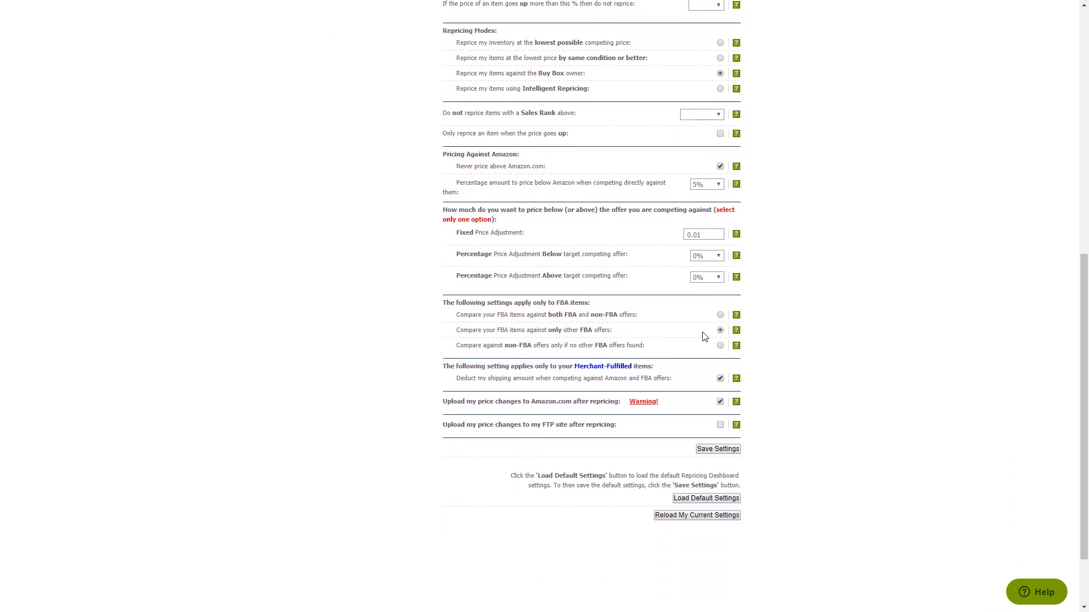
{"action": "scroll", "coordinate": [706, 346], "scroll_direction": "down", "scroll_amount": 2}
{"action": "scroll", "coordinate": [401, 129], "scroll_direction": "up", "scroll_amount": 5}
{"action": "scroll", "coordinate": [401, 129], "scroll_direction": "up", "scroll_amount": 4}
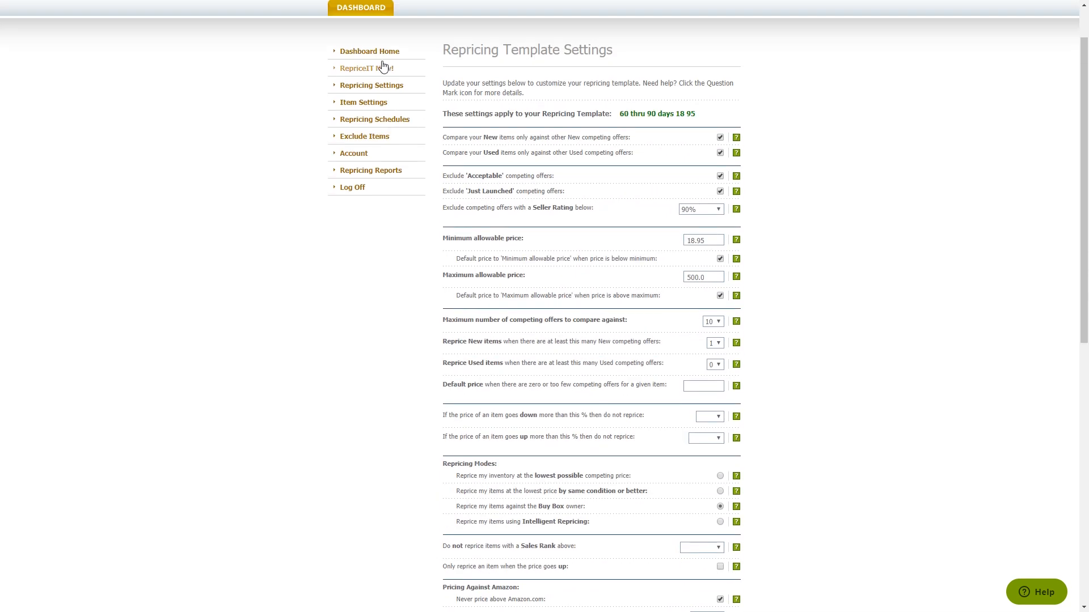
Step: Return to the dashboard, open the 90 thru 120 days template and review its listing date range and item conditions
{"action": "left_click", "coordinate": [375, 52]}
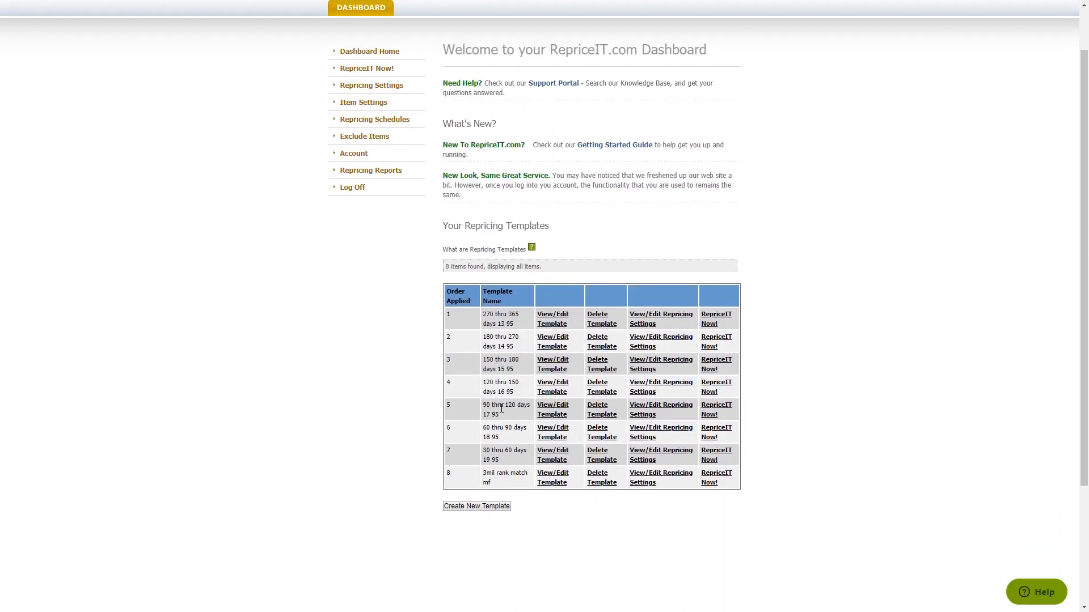
{"action": "left_click_drag", "start_coordinate": [482, 406], "coordinate": [512, 407]}
{"action": "left_click", "coordinate": [553, 409]}
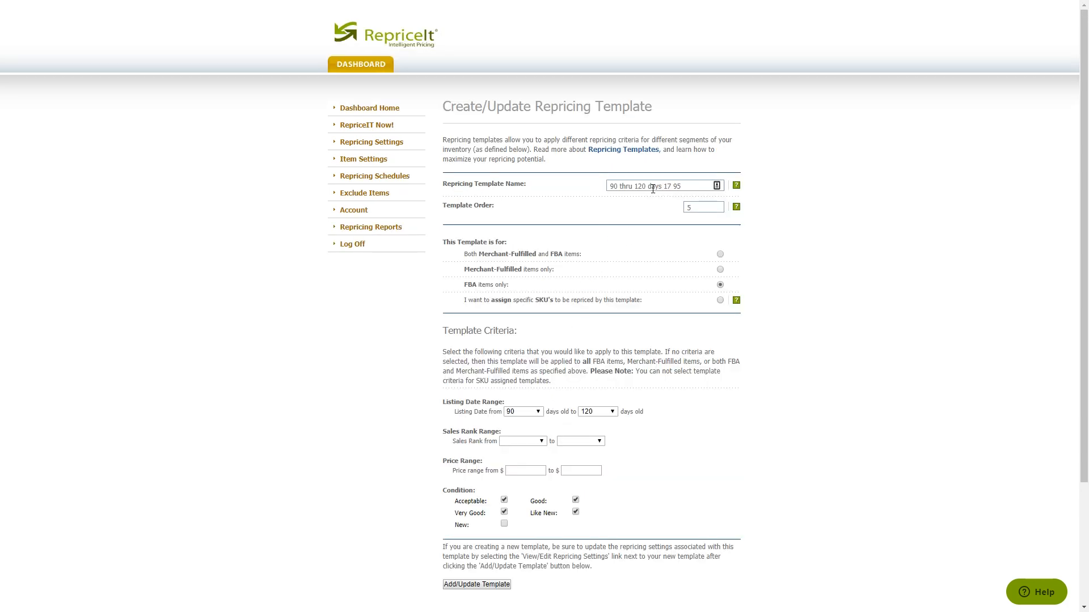
{"action": "scroll", "coordinate": [695, 226], "scroll_direction": "down", "scroll_amount": 3}
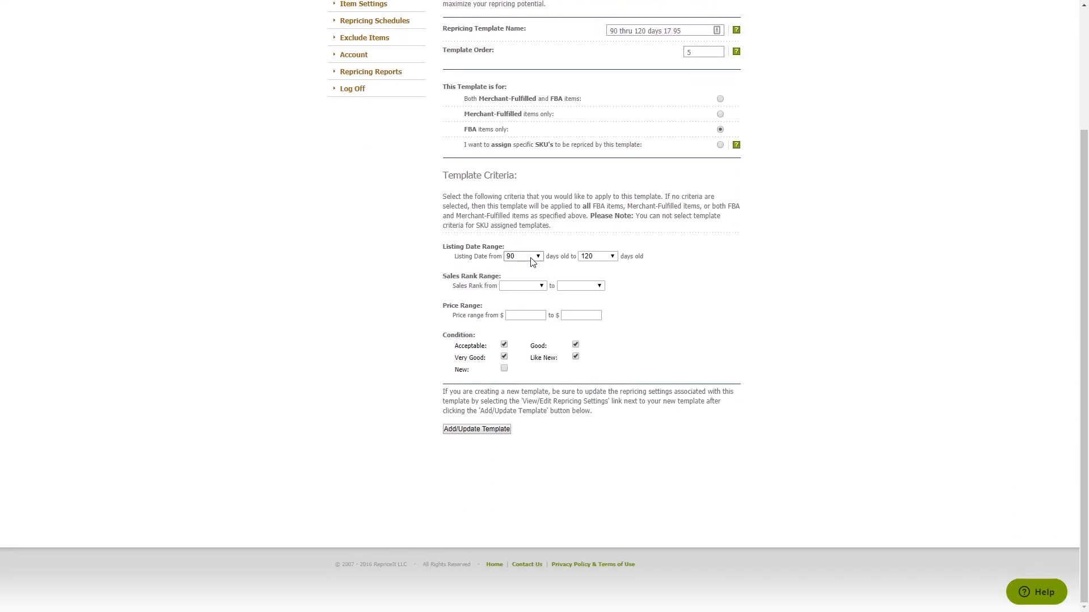
{"action": "scroll", "coordinate": [572, 256], "scroll_direction": "up", "scroll_amount": 3}
{"action": "scroll", "coordinate": [396, 270], "scroll_direction": "down", "scroll_amount": 3}
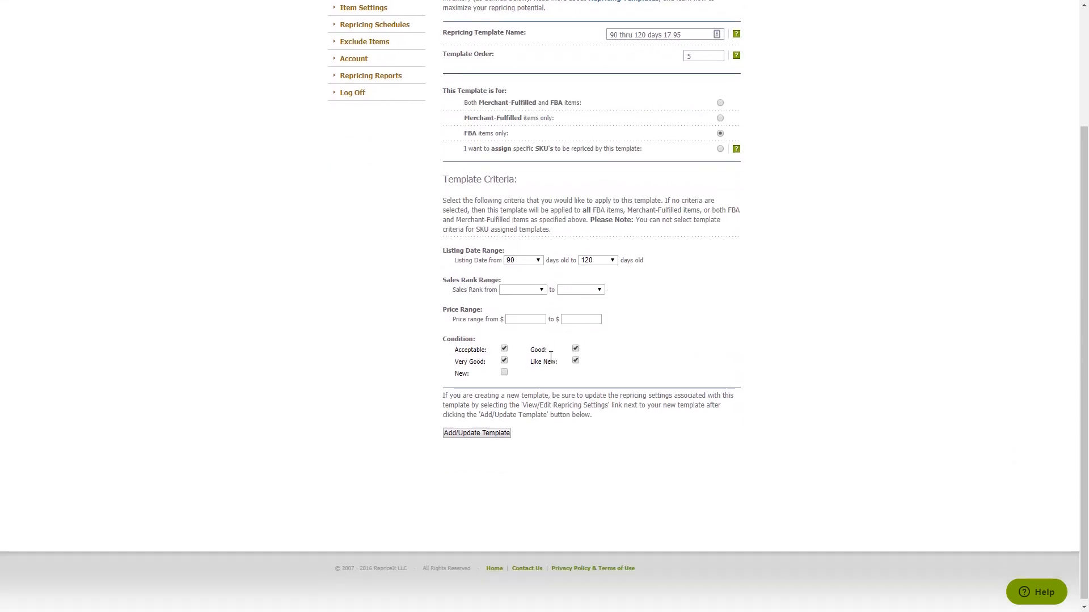
{"action": "scroll", "coordinate": [395, 270], "scroll_direction": "up", "scroll_amount": 3}
Step: Open the repricing settings of the 90 thru 120 days template and review its minimum allowable price and remaining options
{"action": "left_click", "coordinate": [375, 108]}
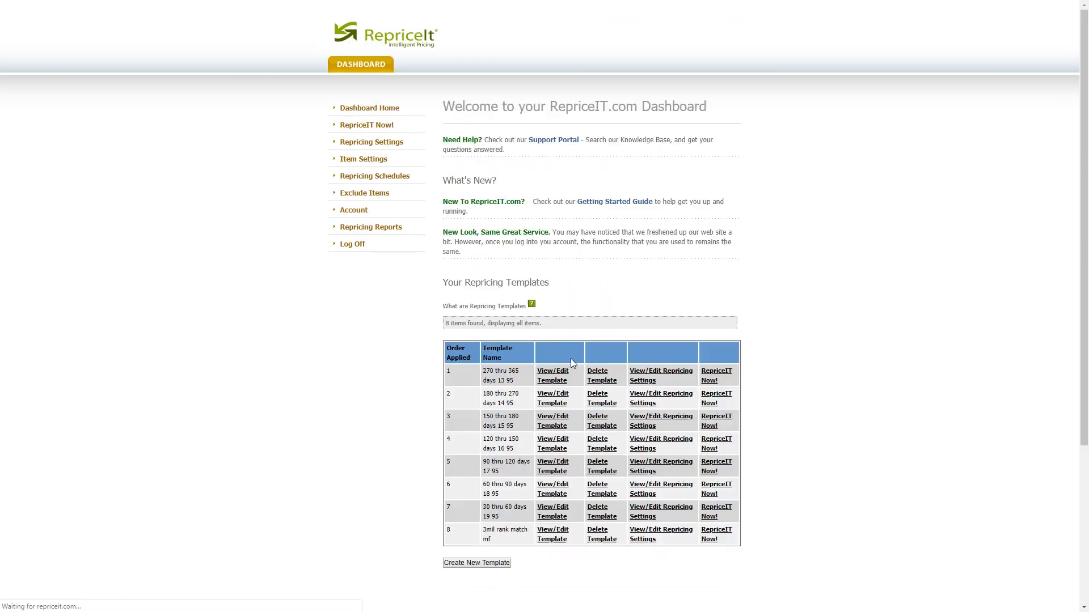
{"action": "scroll", "coordinate": [571, 358], "scroll_direction": "down", "scroll_amount": 2}
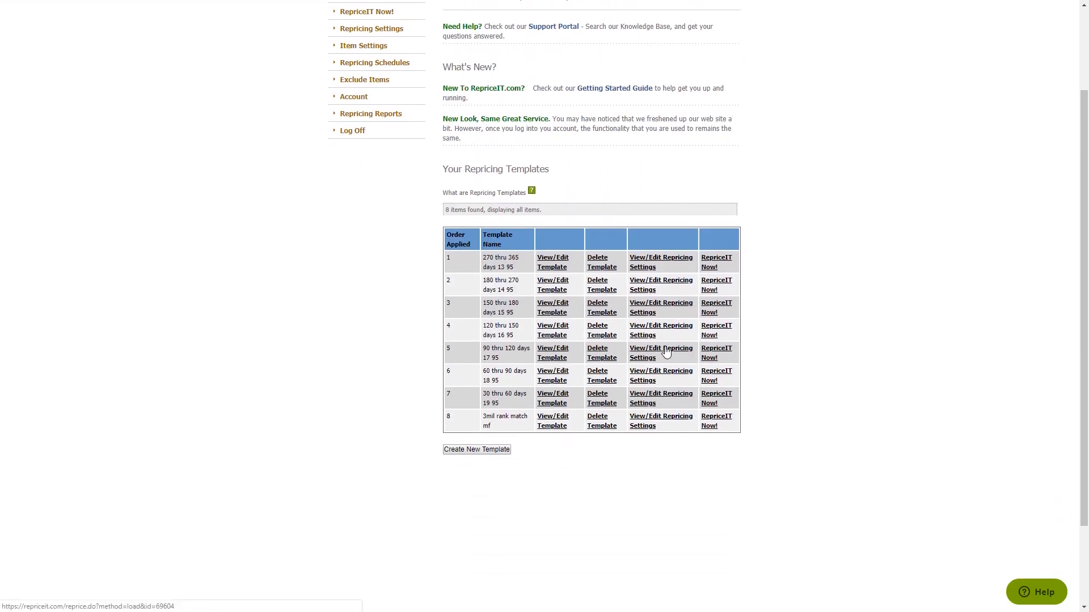
{"action": "left_click", "coordinate": [662, 355]}
{"action": "scroll", "coordinate": [703, 185], "scroll_direction": "down", "scroll_amount": 2}
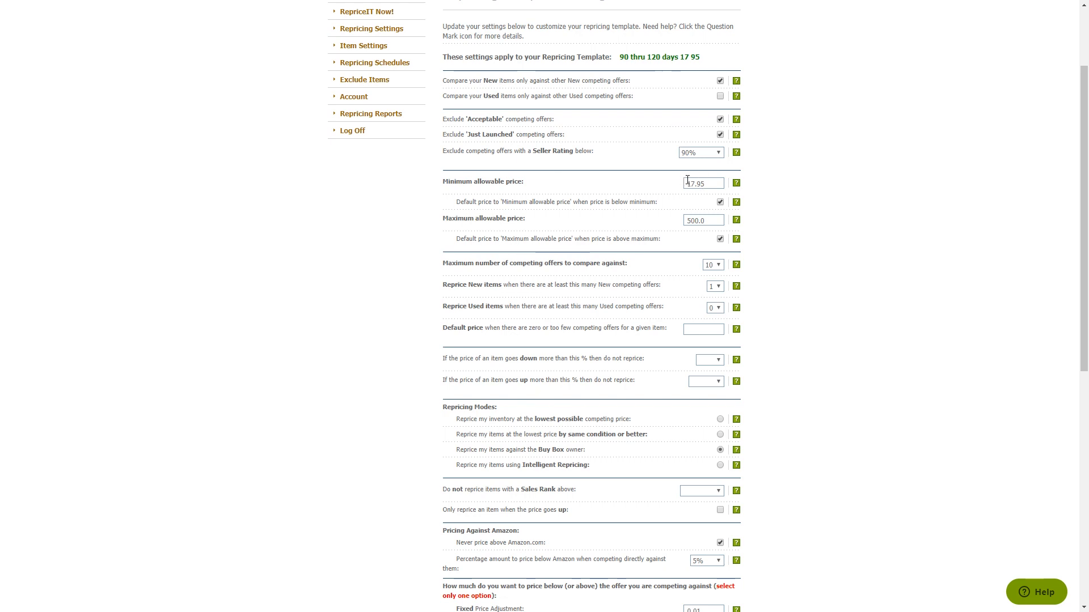
{"action": "scroll", "coordinate": [706, 108], "scroll_direction": "down", "scroll_amount": 6}
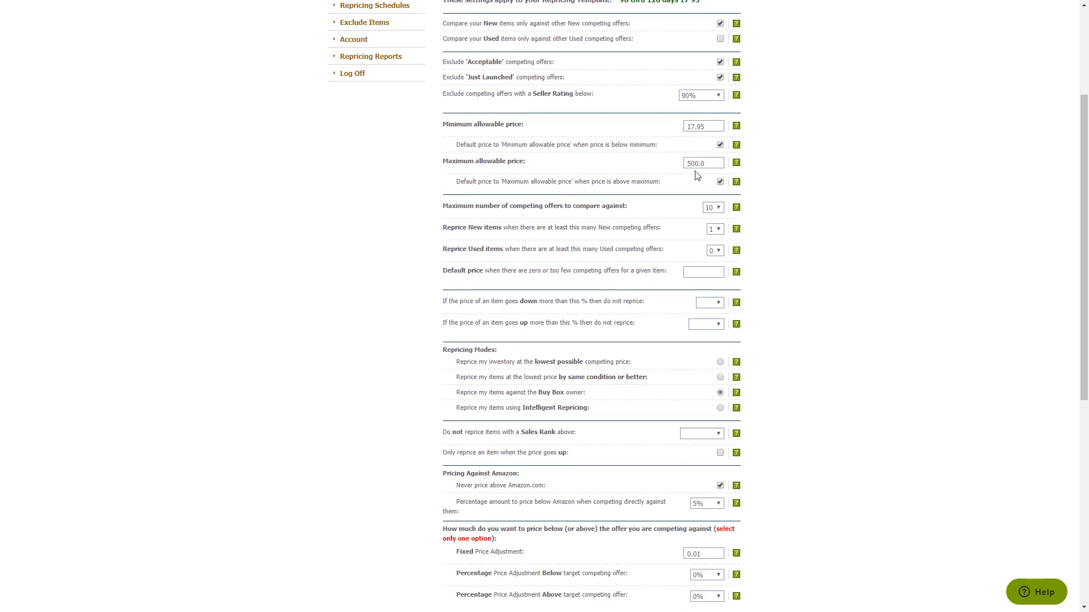
{"action": "scroll", "coordinate": [700, 260], "scroll_direction": "down", "scroll_amount": 2}
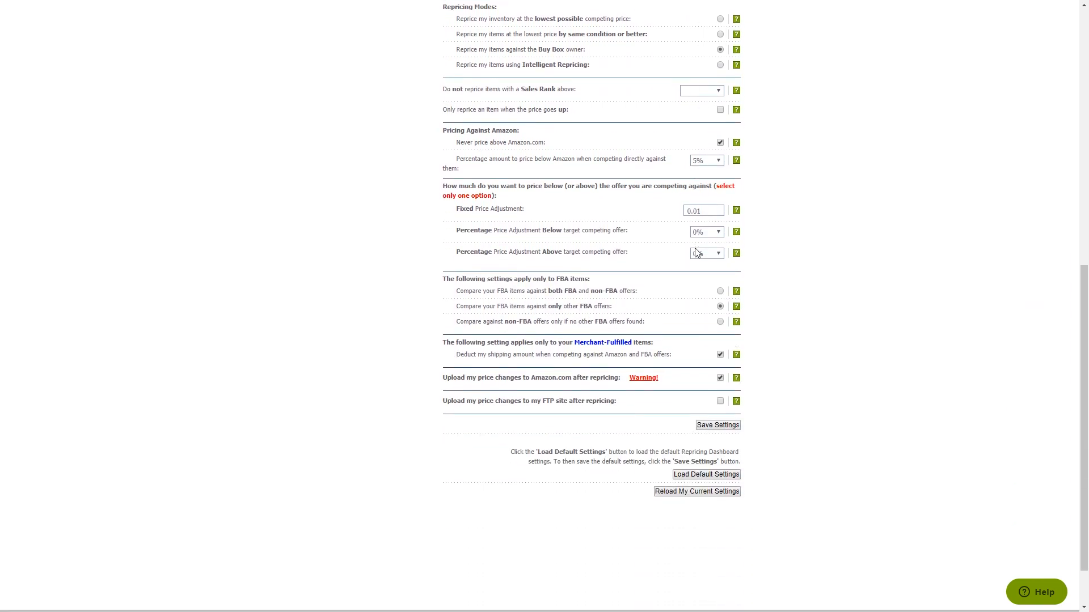
{"action": "scroll", "coordinate": [396, 153], "scroll_direction": "up", "scroll_amount": 2}
{"action": "scroll", "coordinate": [397, 113], "scroll_direction": "up", "scroll_amount": 10}
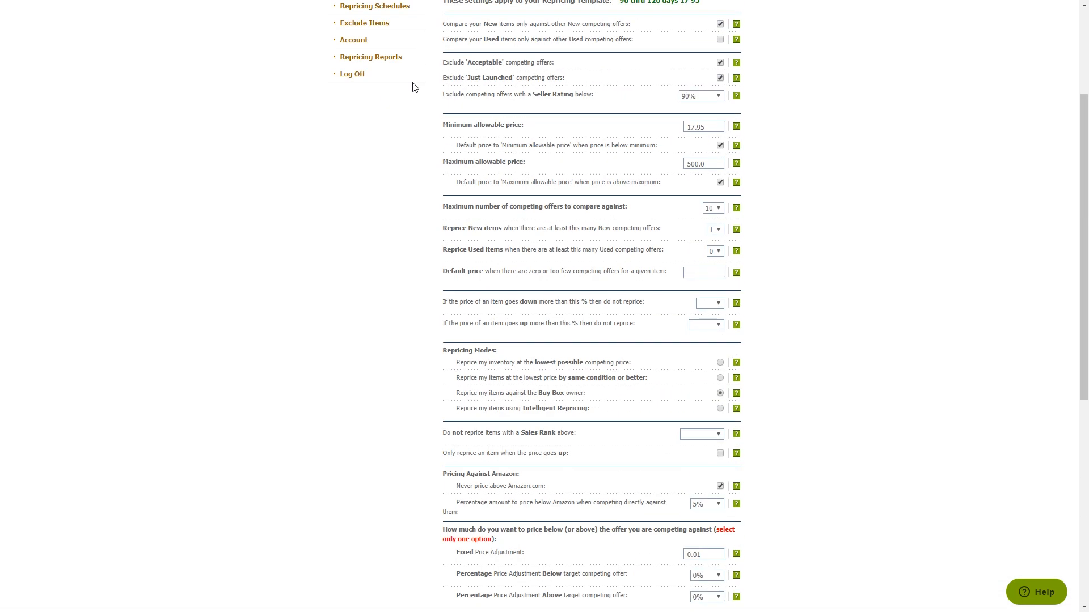
Step: Return to the dashboard, open the 120 thru 150 days template and review its listing date range criteria
{"action": "left_click", "coordinate": [361, 64]}
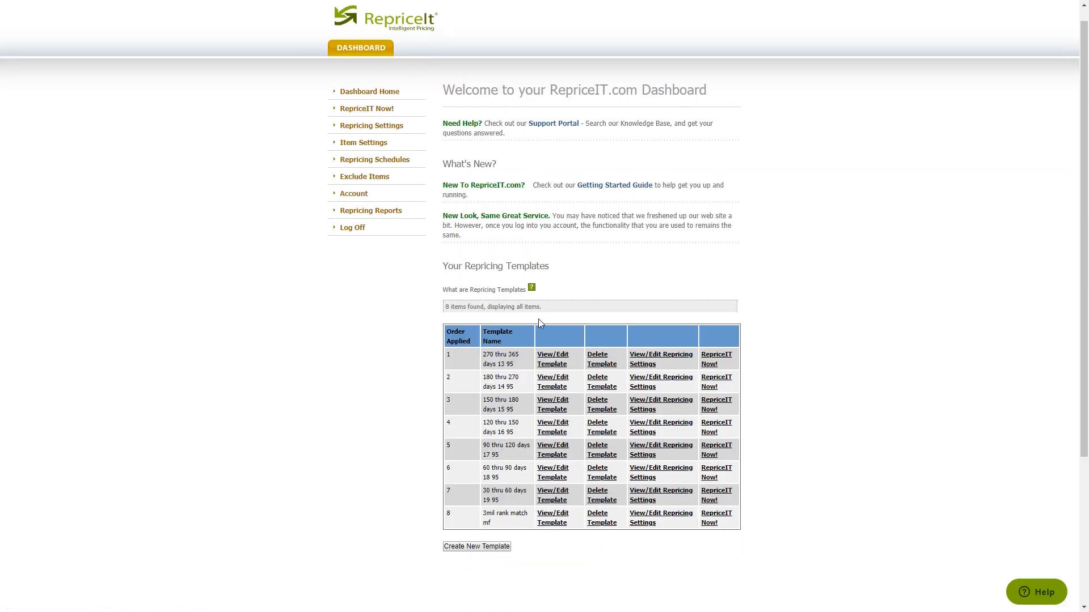
{"action": "scroll", "coordinate": [508, 311], "scroll_direction": "down", "scroll_amount": 3}
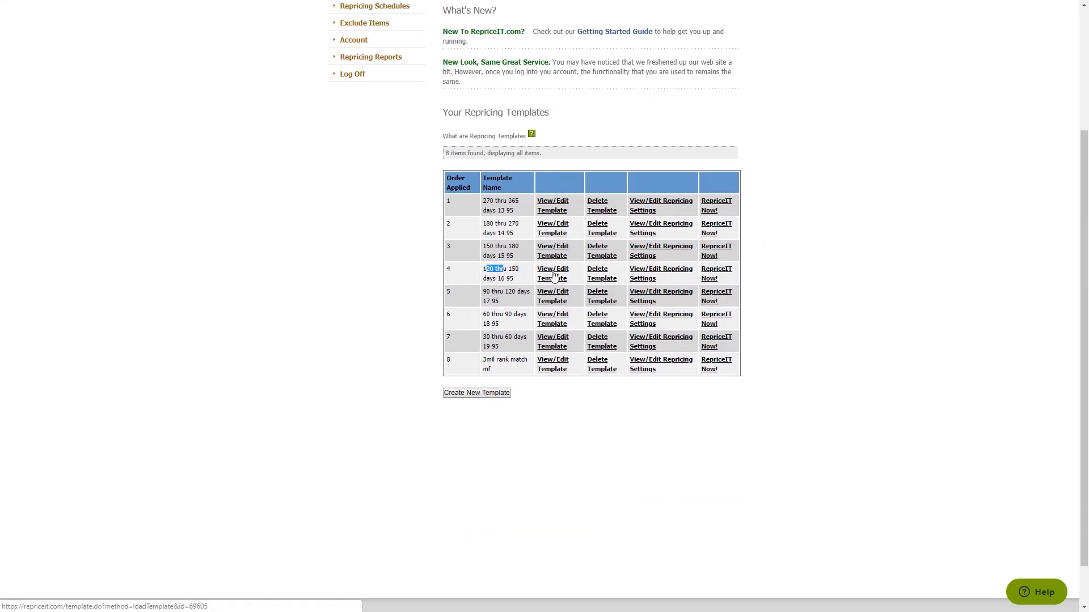
{"action": "left_click", "coordinate": [552, 277]}
{"action": "scroll", "coordinate": [655, 205], "scroll_direction": "down", "scroll_amount": 2}
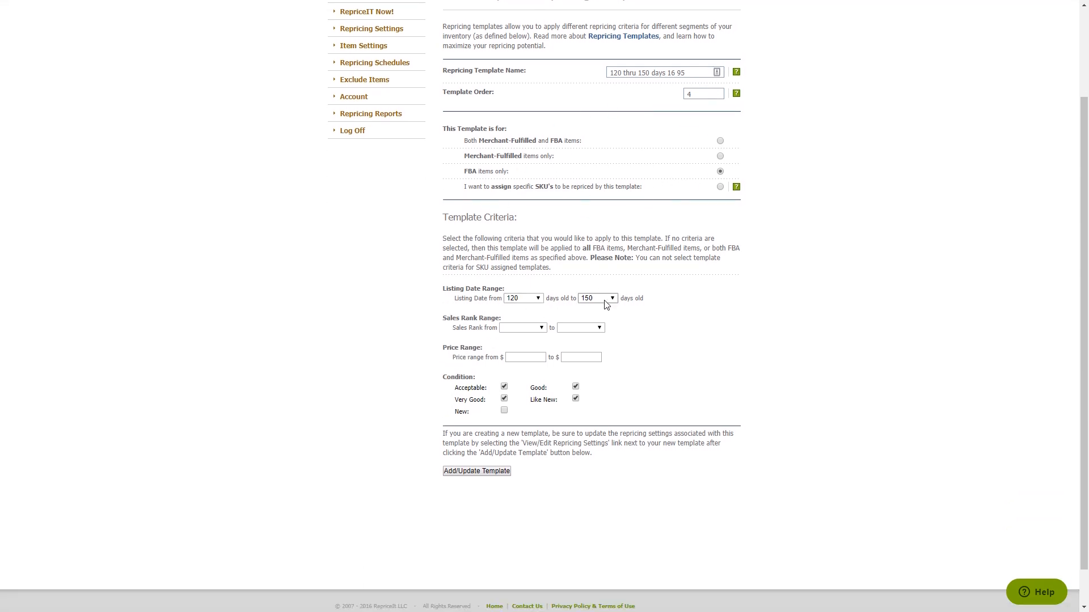
{"action": "left_click_drag", "start_coordinate": [463, 297], "coordinate": [587, 225]}
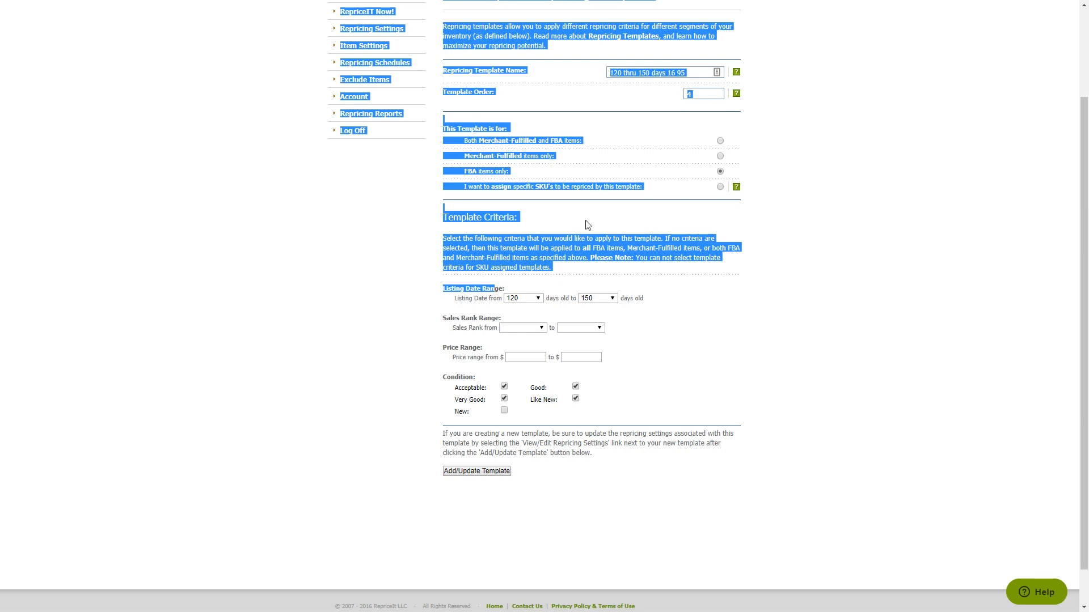
{"action": "left_click", "coordinate": [419, 277]}
{"action": "scroll", "coordinate": [419, 277], "scroll_direction": "up", "scroll_amount": 2}
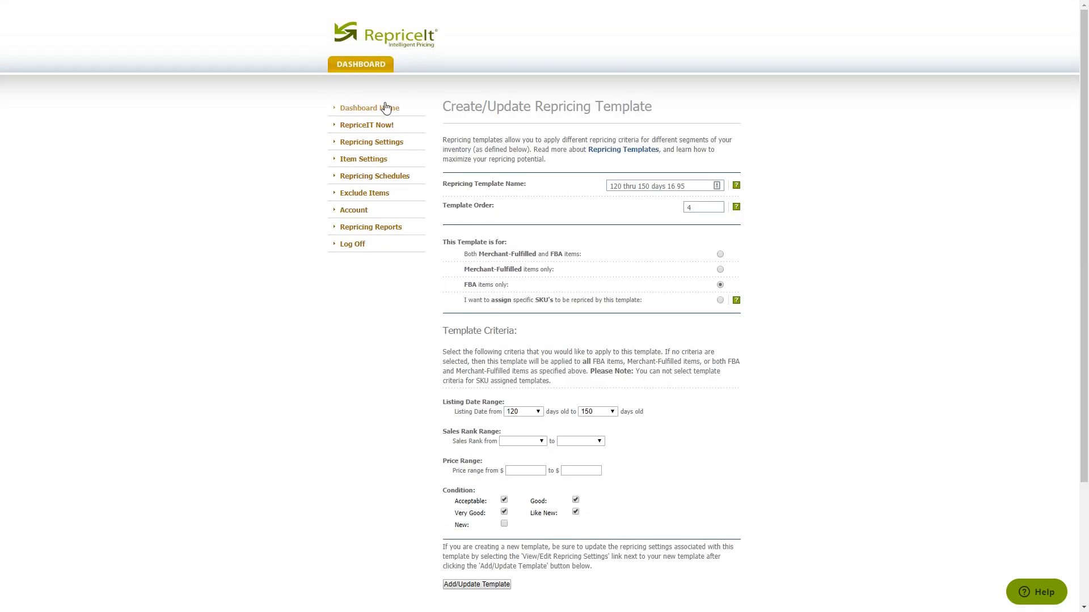
Step: Open the repricing settings of the 120 thru 150 days template, review its minimum allowable price and other options, and return to the dashboard
{"action": "left_click", "coordinate": [385, 108]}
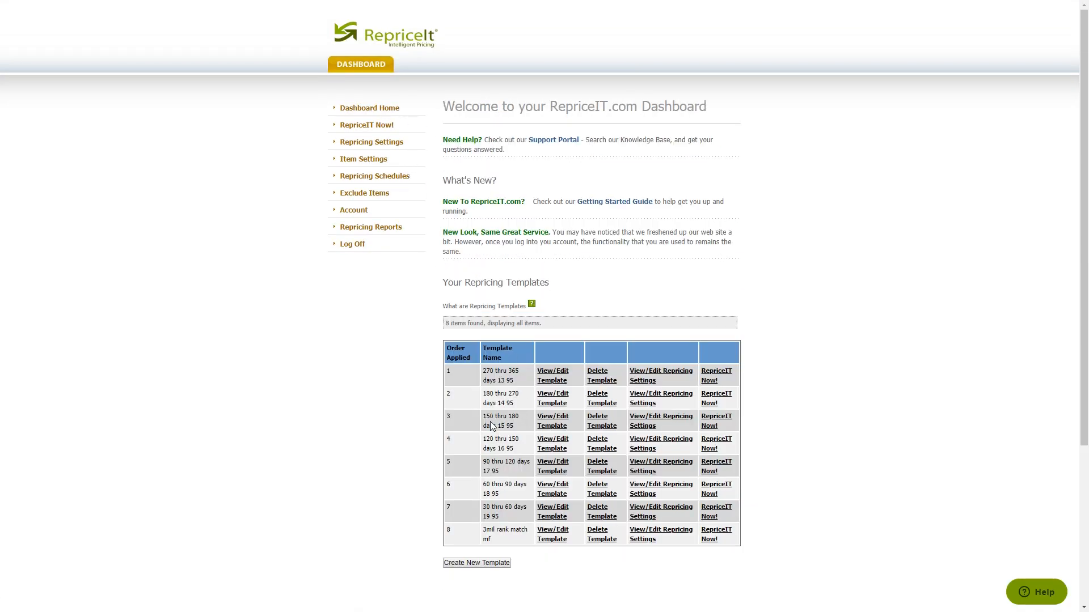
{"action": "left_click", "coordinate": [659, 447]}
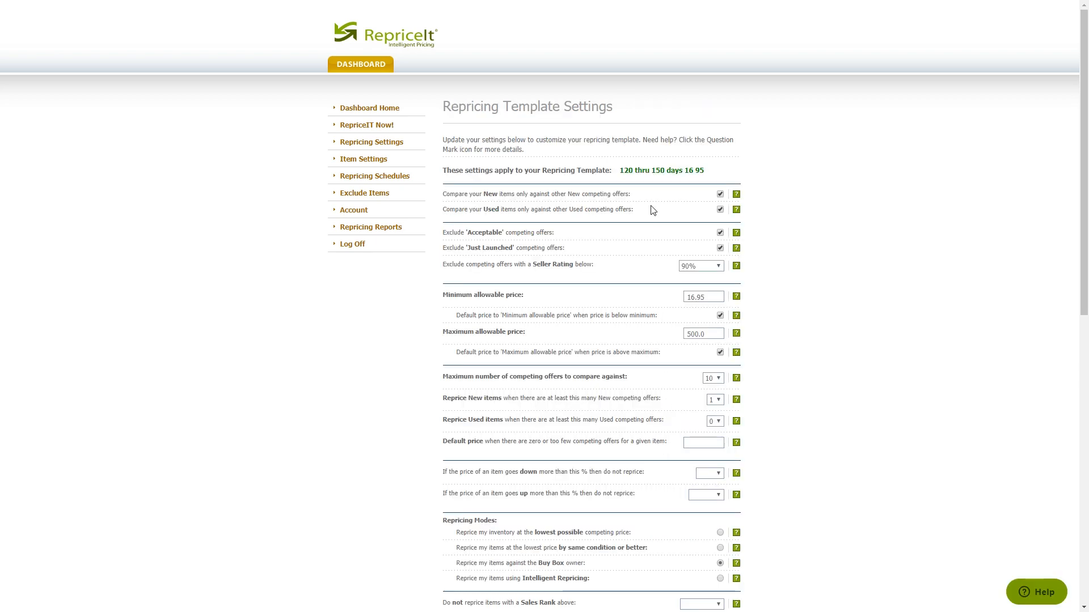
{"action": "scroll", "coordinate": [703, 165], "scroll_direction": "down", "scroll_amount": 2}
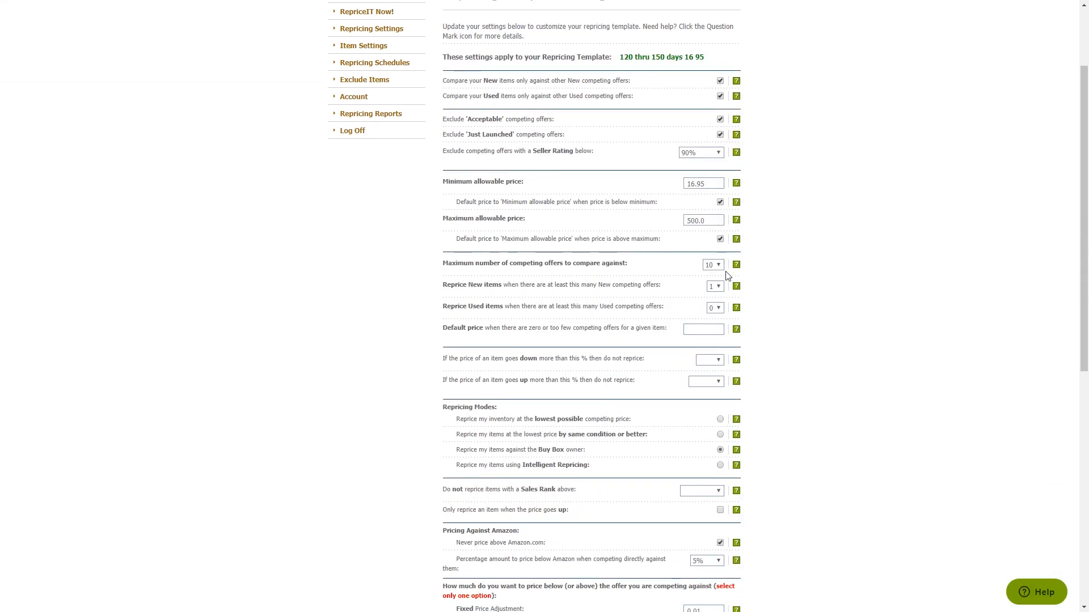
{"action": "scroll", "coordinate": [747, 537], "scroll_direction": "down", "scroll_amount": 4}
{"action": "scroll", "coordinate": [741, 480], "scroll_direction": "up", "scroll_amount": 4}
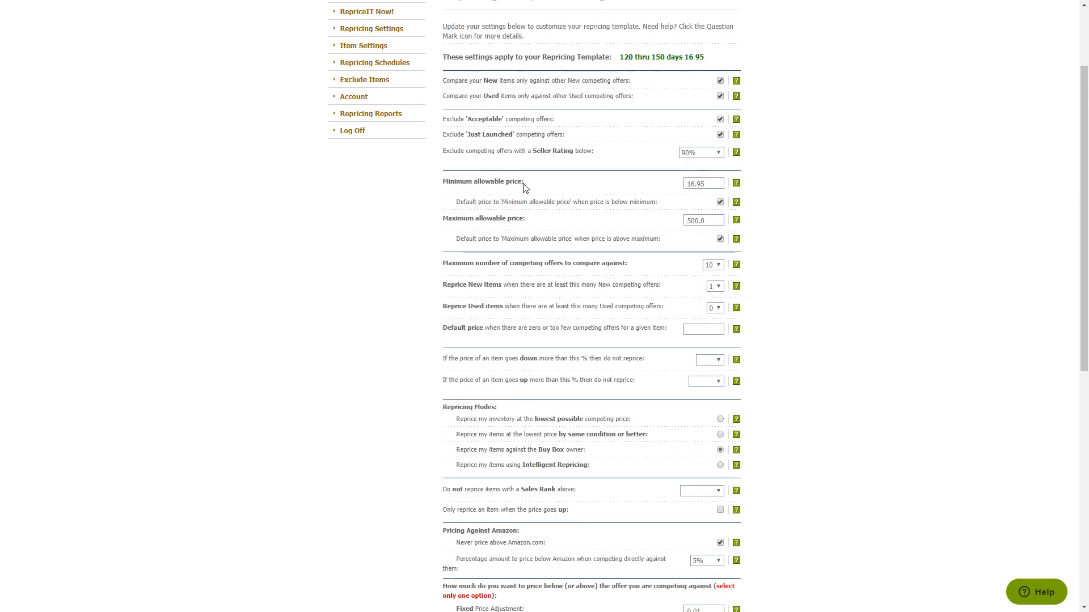
{"action": "left_click_drag", "start_coordinate": [522, 182], "coordinate": [457, 182]}
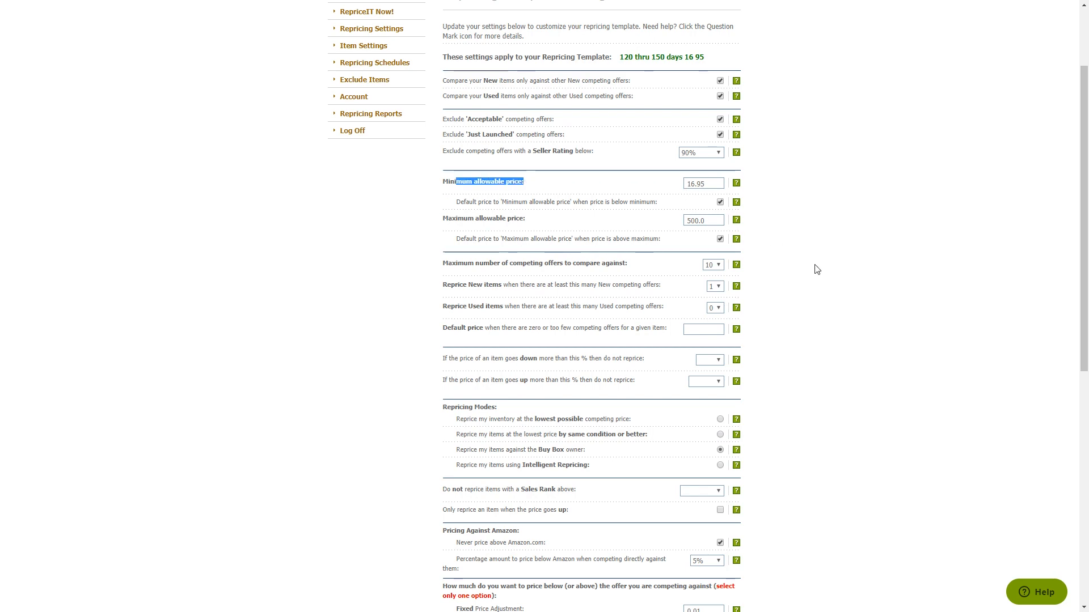
{"action": "scroll", "coordinate": [816, 268], "scroll_direction": "down", "scroll_amount": 6}
{"action": "scroll", "coordinate": [372, 216], "scroll_direction": "up", "scroll_amount": 8}
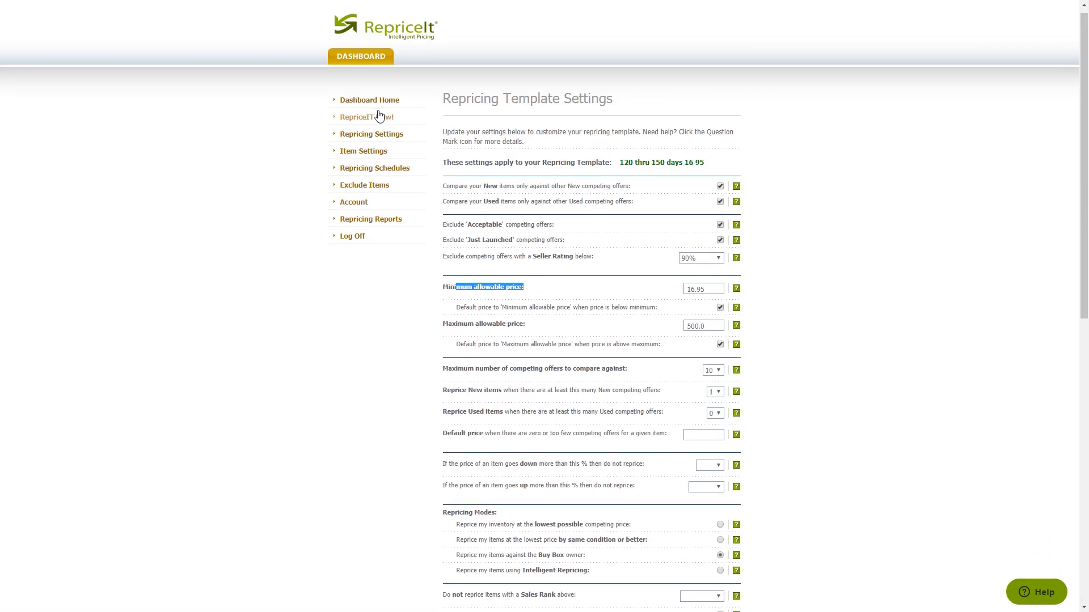
{"action": "left_click", "coordinate": [375, 108]}
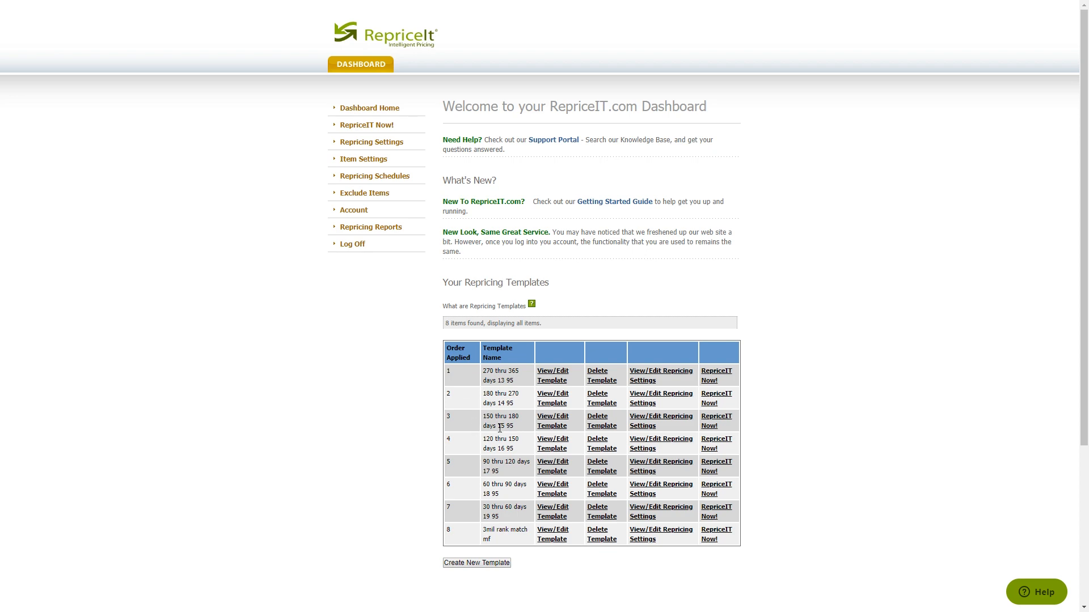
Step: Open the 150 thru 180 days template, review its listing date range and item conditions, and return to the dashboard
{"action": "left_click", "coordinate": [553, 420]}
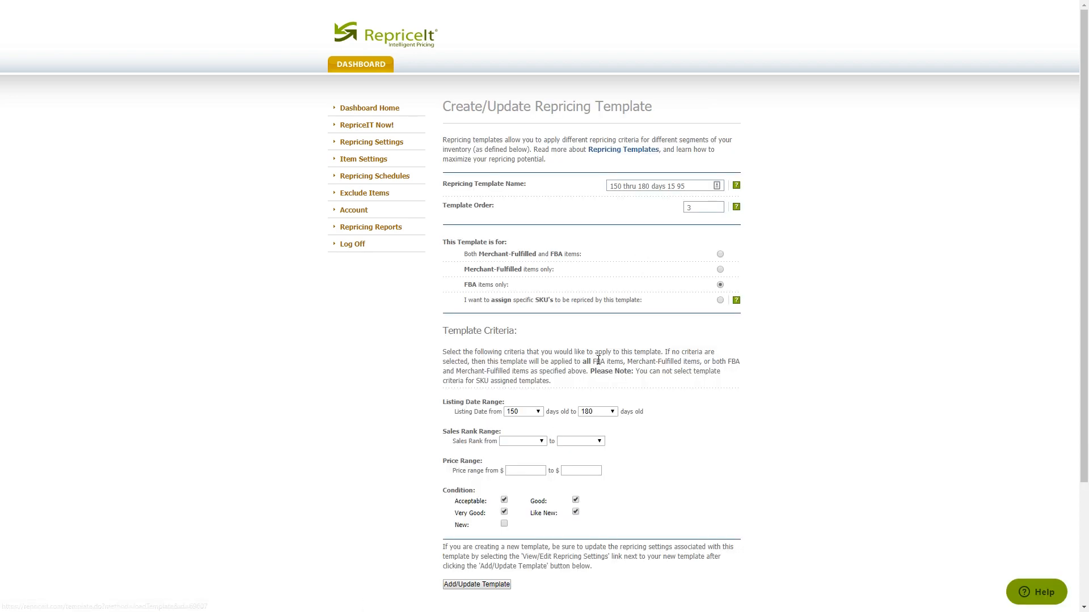
{"action": "scroll", "coordinate": [664, 260], "scroll_direction": "down", "scroll_amount": 2}
{"action": "scroll", "coordinate": [664, 259], "scroll_direction": "down", "scroll_amount": 1}
{"action": "scroll", "coordinate": [459, 152], "scroll_direction": "up", "scroll_amount": 3}
{"action": "left_click", "coordinate": [378, 69]}
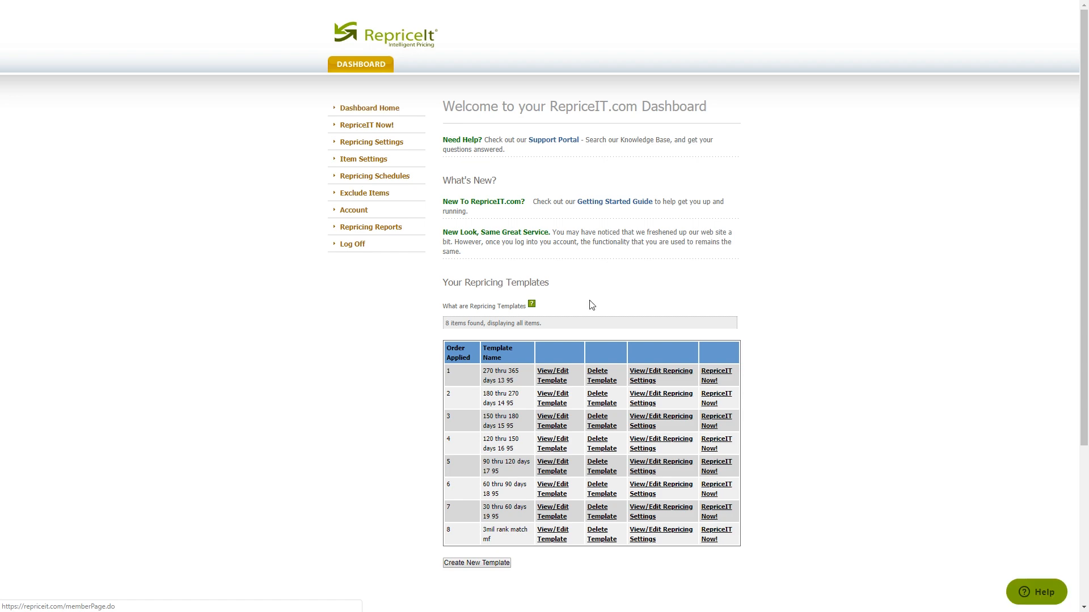
Step: Open the repricing settings of the 150 thru 180 days template, review its minimum allowable price and other options, and return to the dashboard
{"action": "left_click", "coordinate": [673, 418]}
{"action": "scroll", "coordinate": [689, 188], "scroll_direction": "down", "scroll_amount": 2}
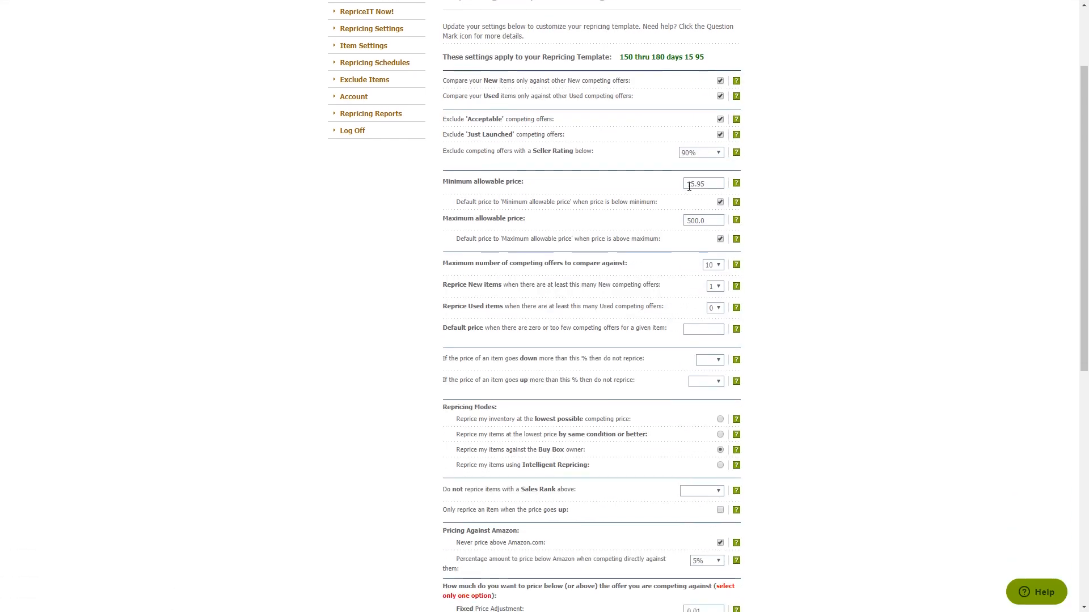
{"action": "scroll", "coordinate": [695, 372], "scroll_direction": "down", "scroll_amount": 6}
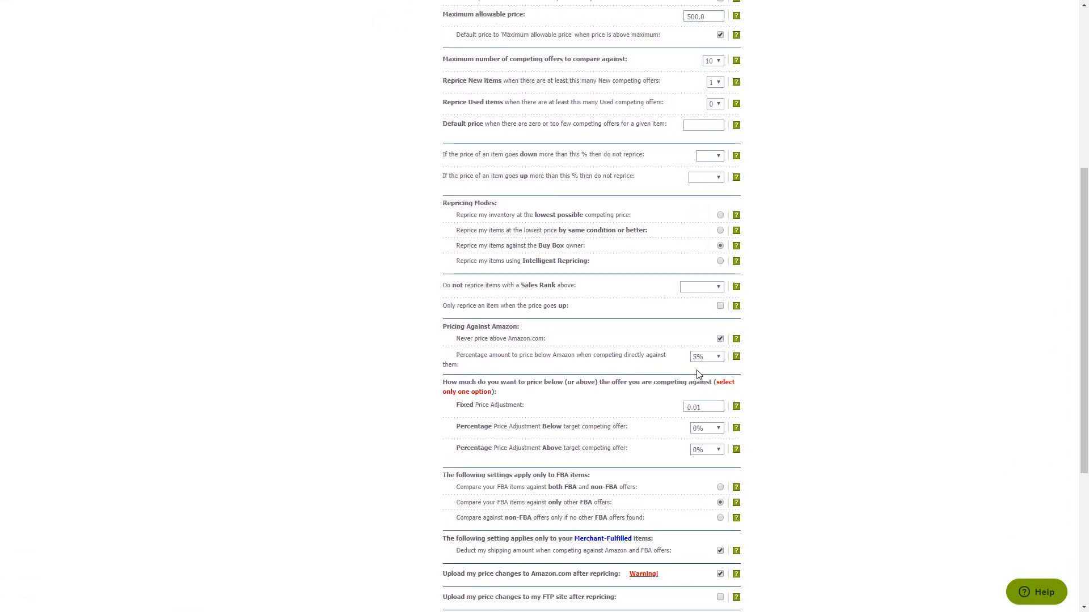
{"action": "scroll", "coordinate": [537, 83], "scroll_direction": "up", "scroll_amount": 7}
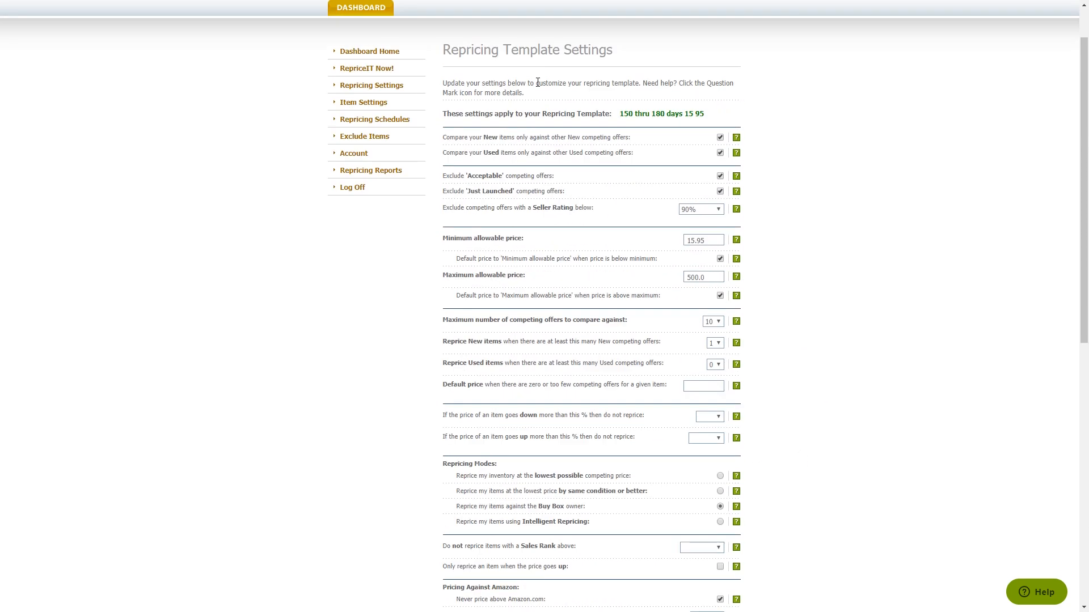
{"action": "left_click", "coordinate": [376, 13]}
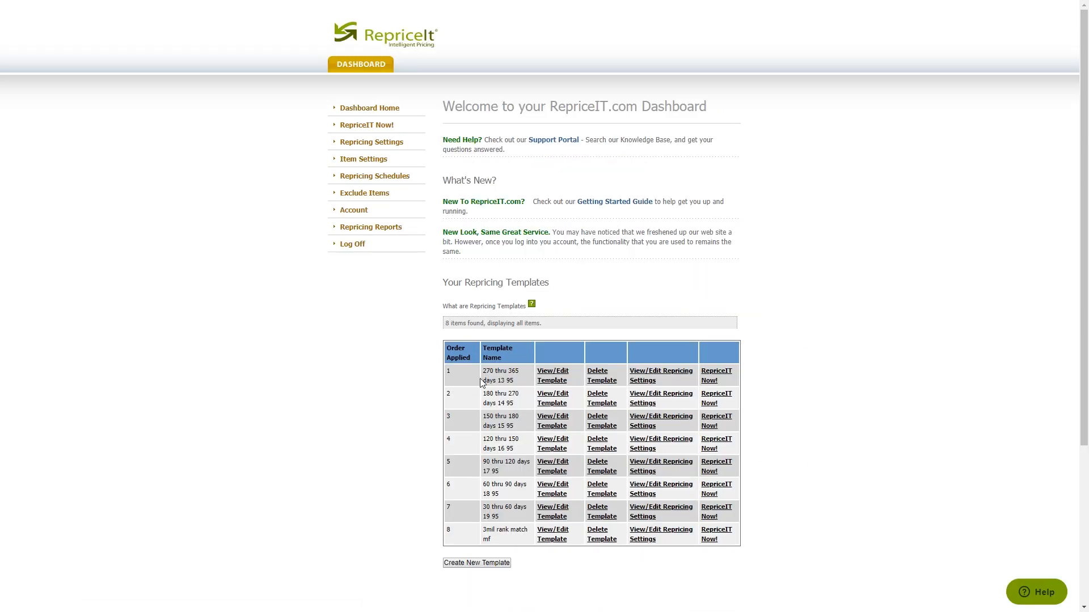
Step: Open the 180 thru 270 days template, review its listing date range and item conditions, and return to the dashboard
{"action": "left_click", "coordinate": [558, 399]}
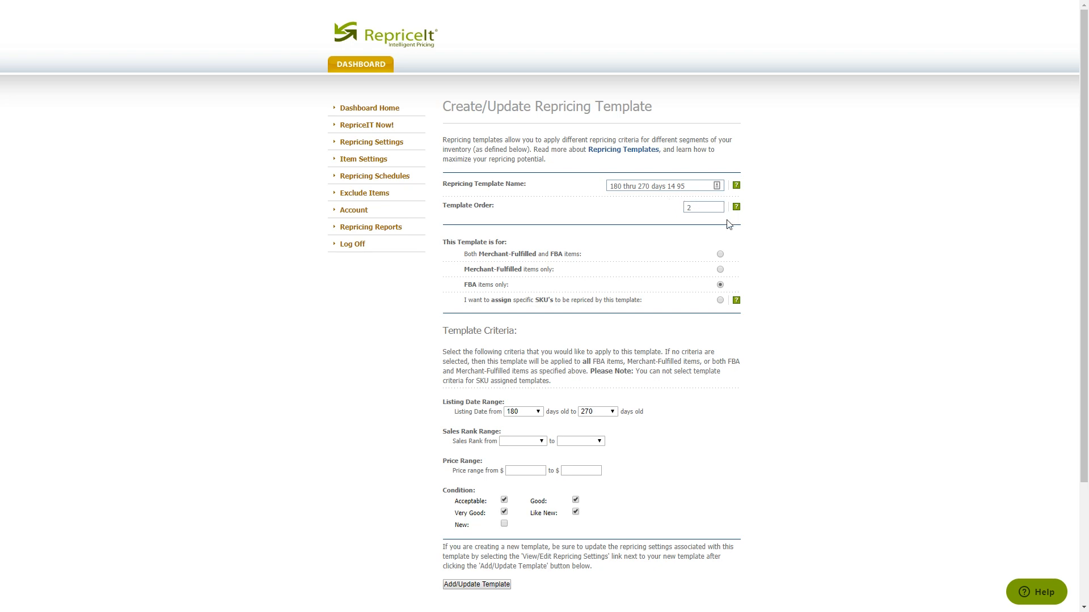
{"action": "scroll", "coordinate": [729, 224], "scroll_direction": "down", "scroll_amount": 3}
{"action": "scroll", "coordinate": [644, 284], "scroll_direction": "up", "scroll_amount": 3}
{"action": "left_click", "coordinate": [367, 63]}
Step: Open the repricing settings of the 180 thru 270 days template, review all its options down to the upload settings, and return to the dashboard
{"action": "left_click", "coordinate": [676, 394]}
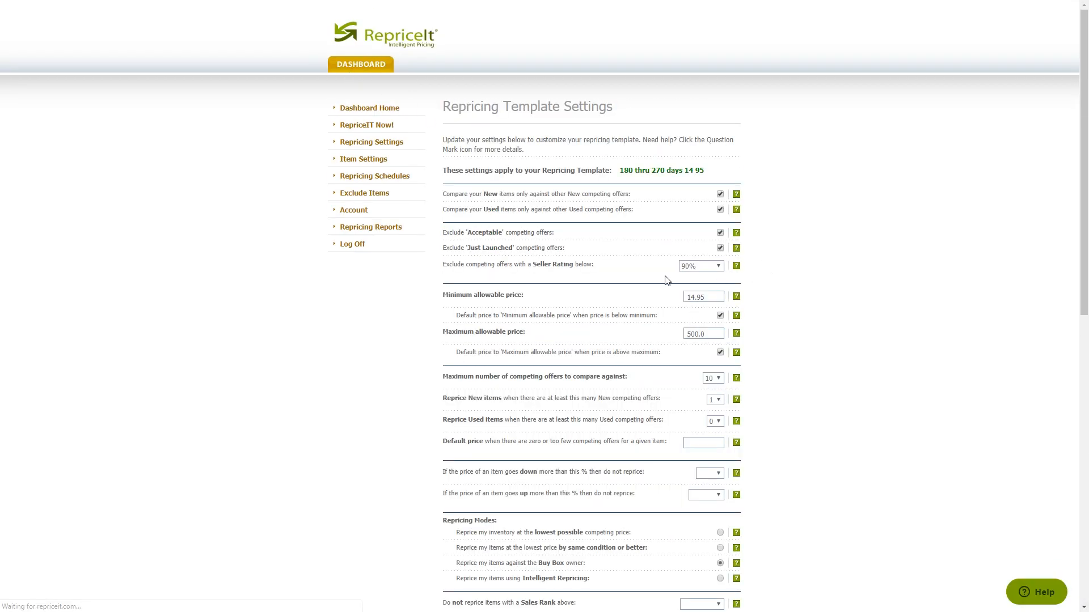
{"action": "scroll", "coordinate": [709, 266], "scroll_direction": "down", "scroll_amount": 2}
{"action": "scroll", "coordinate": [758, 133], "scroll_direction": "down", "scroll_amount": 1}
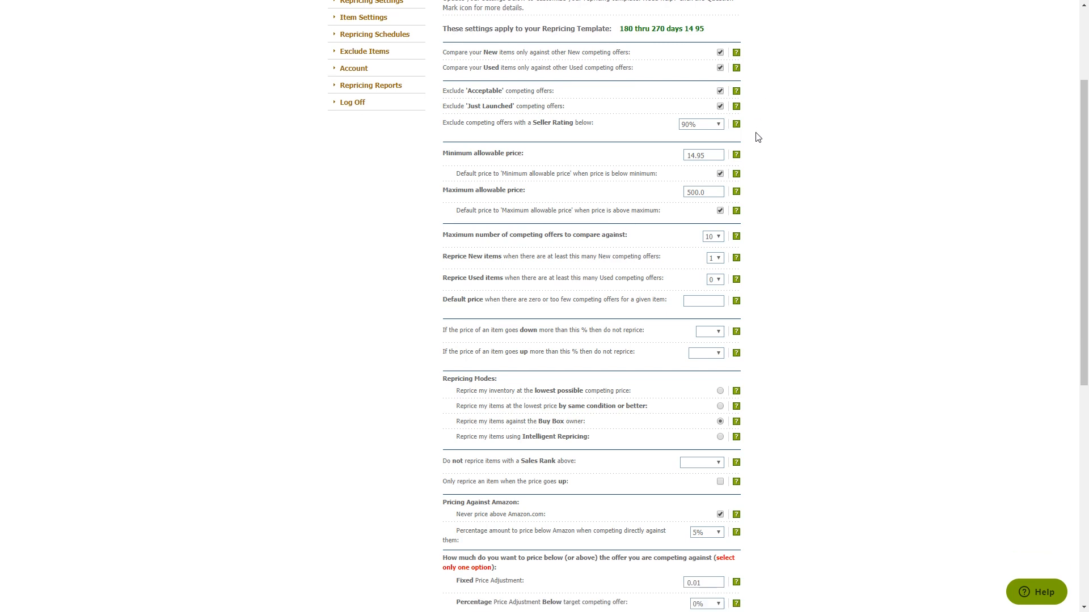
{"action": "scroll", "coordinate": [758, 137], "scroll_direction": "down", "scroll_amount": 2}
{"action": "scroll", "coordinate": [758, 138], "scroll_direction": "down", "scroll_amount": 2}
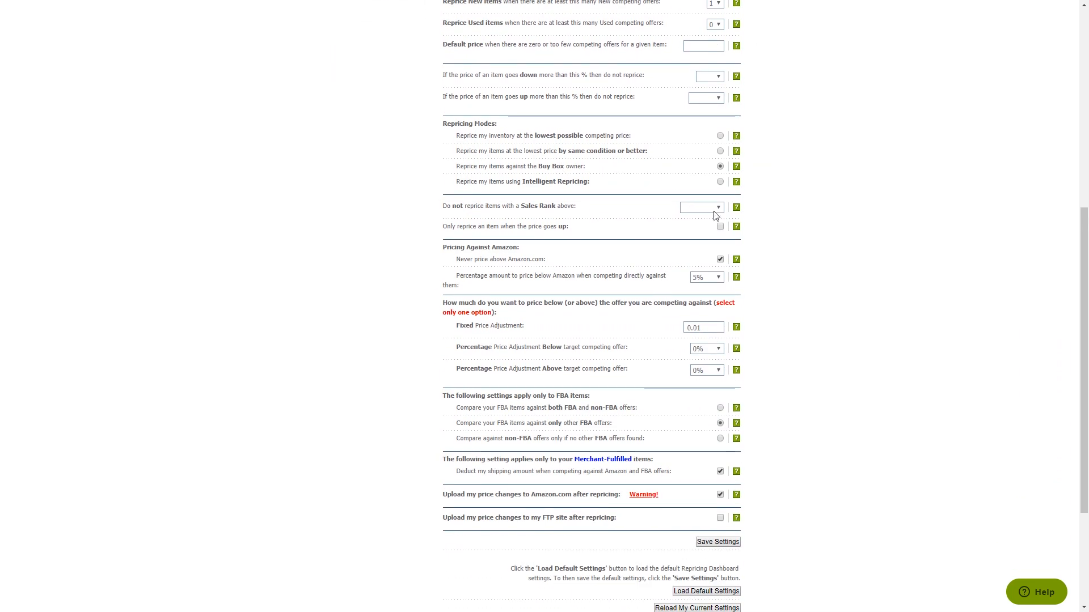
{"action": "scroll", "coordinate": [763, 221], "scroll_direction": "down", "scroll_amount": 2}
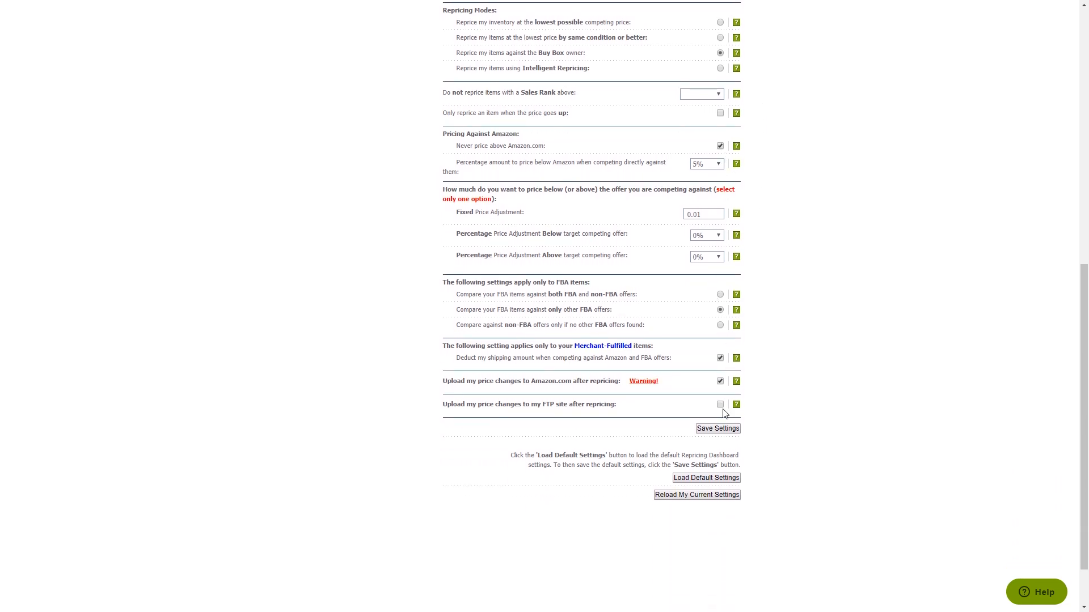
{"action": "scroll", "coordinate": [781, 420], "scroll_direction": "up", "scroll_amount": 8}
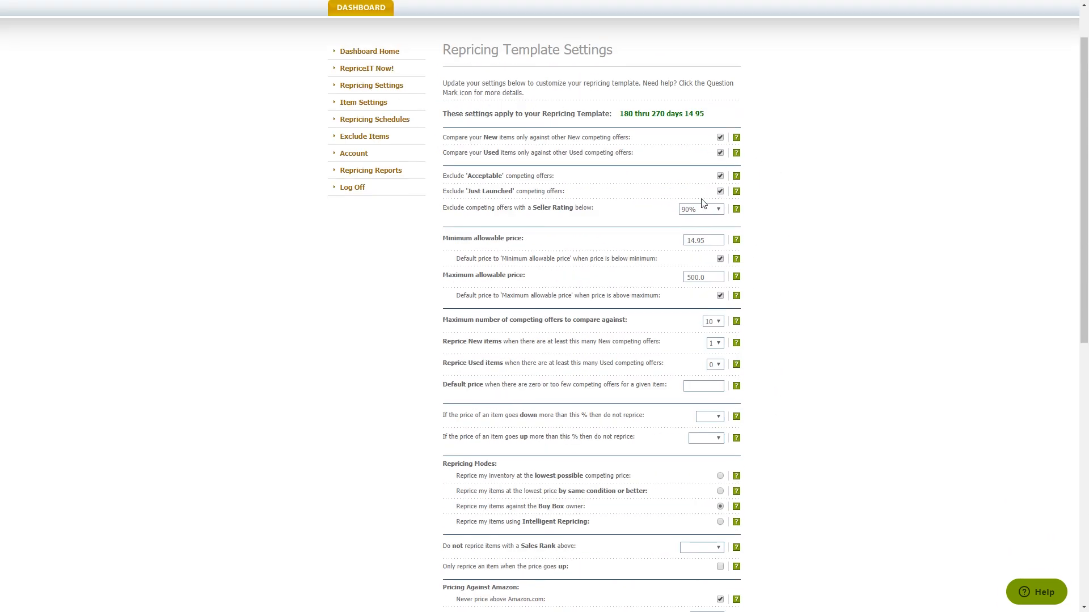
{"action": "left_click", "coordinate": [361, 7]}
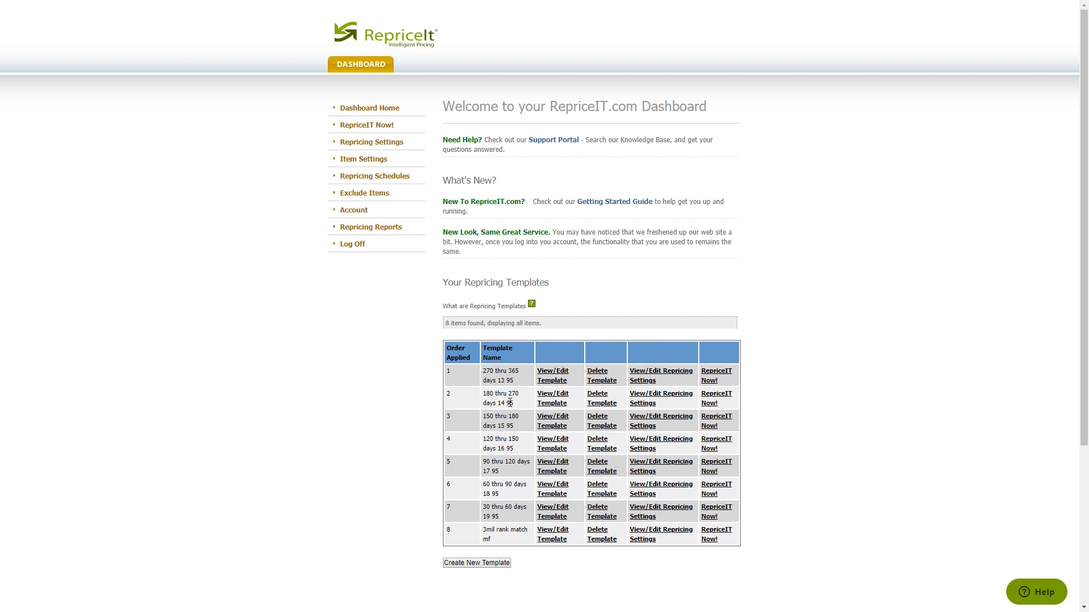
Step: Open the 270 thru 365 days template, review the price in its name and its criteria, and return to the dashboard
{"action": "left_click", "coordinate": [551, 376]}
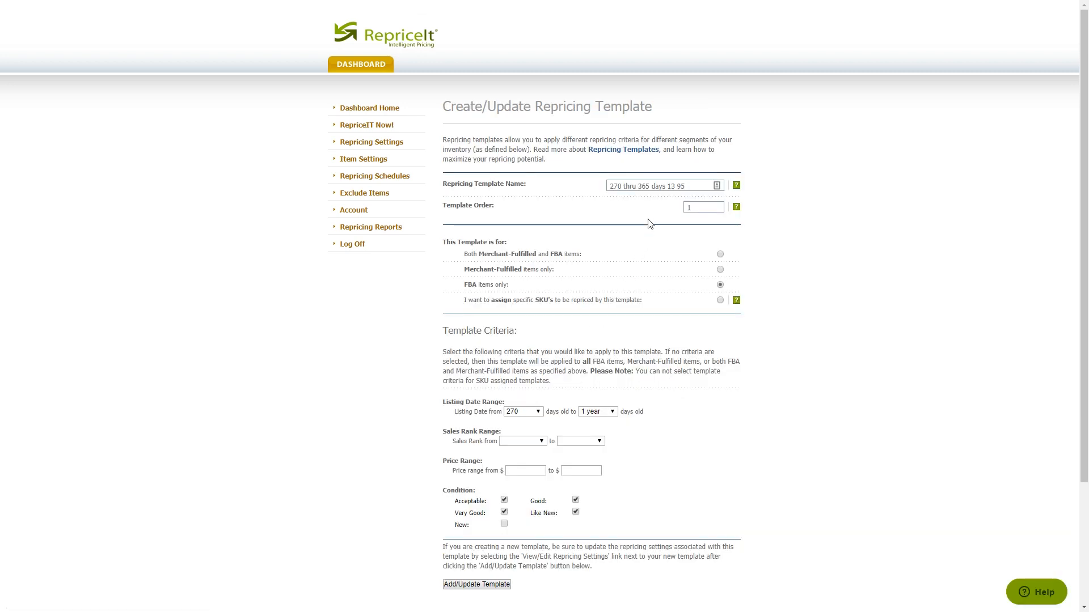
{"action": "left_click_drag", "start_coordinate": [638, 187], "coordinate": [653, 187]}
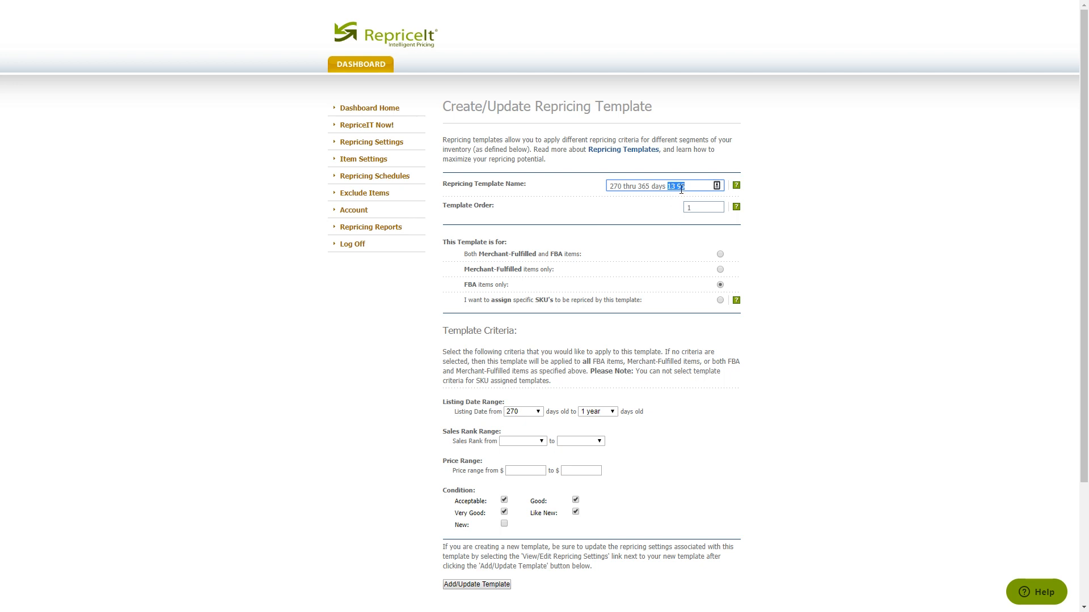
{"action": "scroll", "coordinate": [695, 263], "scroll_direction": "down", "scroll_amount": 3}
{"action": "scroll", "coordinate": [399, 168], "scroll_direction": "up", "scroll_amount": 3}
{"action": "left_click", "coordinate": [367, 72]}
Step: Open the repricing settings of the 270 thru 365 days template and examine its minimum allowable price
{"action": "left_click", "coordinate": [658, 372]}
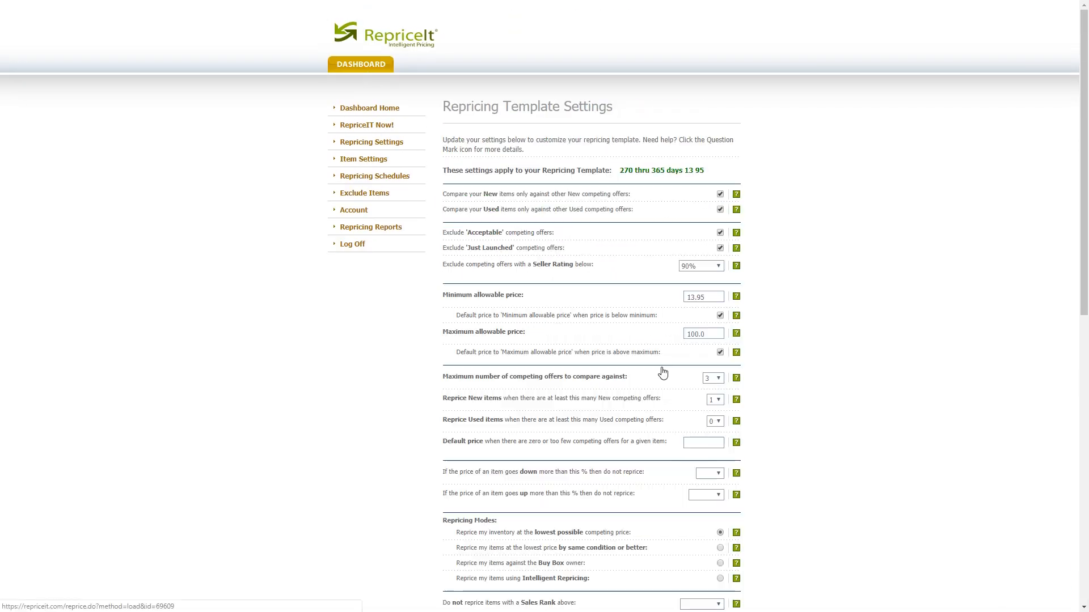
{"action": "scroll", "coordinate": [671, 206], "scroll_direction": "down", "scroll_amount": 2}
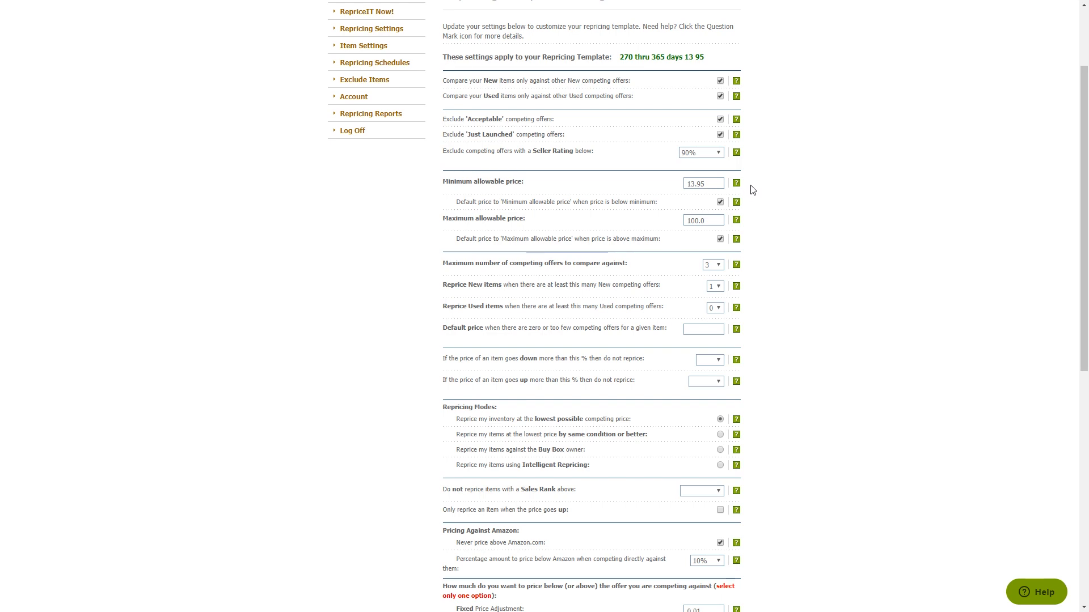
{"action": "left_click_drag", "start_coordinate": [706, 182], "coordinate": [683, 185]}
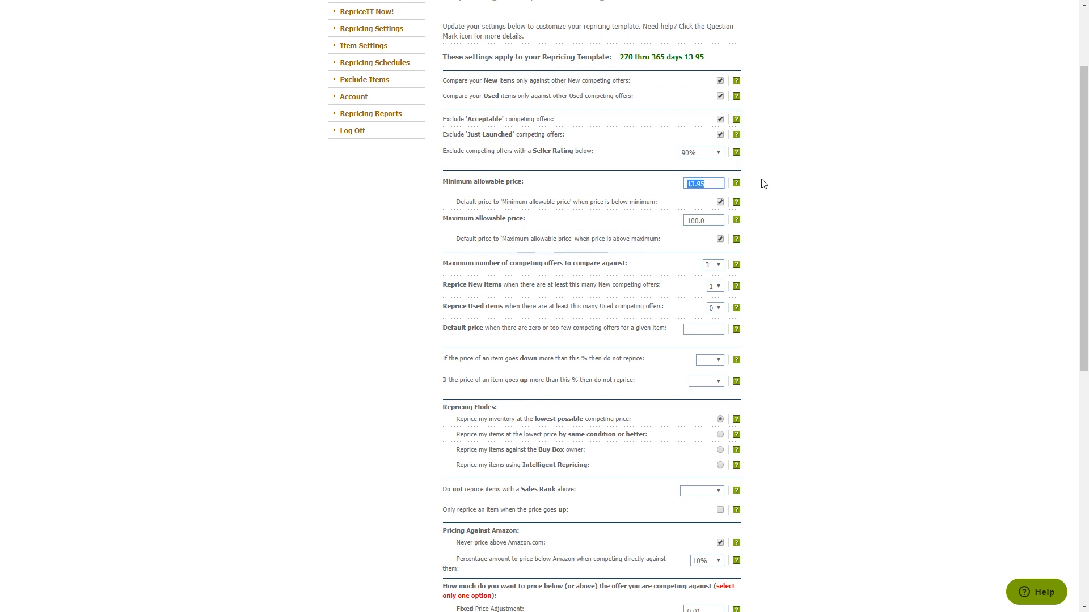
{"action": "left_click", "coordinate": [708, 184]}
{"action": "double_click", "coordinate": [703, 180]}
{"action": "left_click", "coordinate": [714, 184]}
Step: Review the 270 thru 365 days template's competing offer limit, repricing mode, pricing against Amazon and FBA comparison settings
{"action": "scroll", "coordinate": [754, 301], "scroll_direction": "down", "scroll_amount": 5}
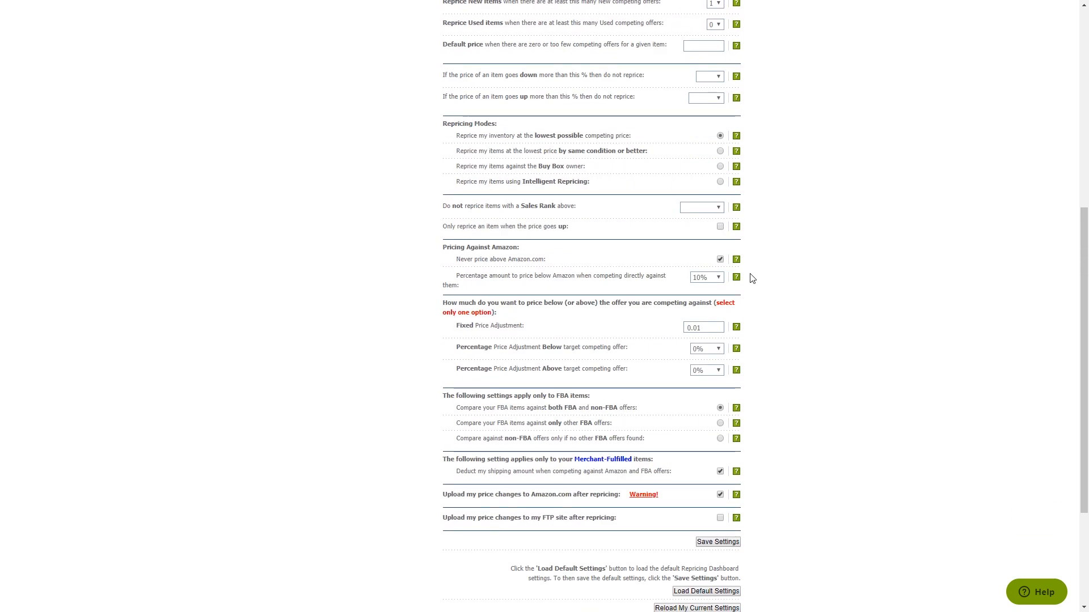
{"action": "scroll", "coordinate": [751, 277], "scroll_direction": "down", "scroll_amount": 1}
{"action": "scroll", "coordinate": [771, 264], "scroll_direction": "up", "scroll_amount": 2}
{"action": "scroll", "coordinate": [770, 263], "scroll_direction": "up", "scroll_amount": 6}
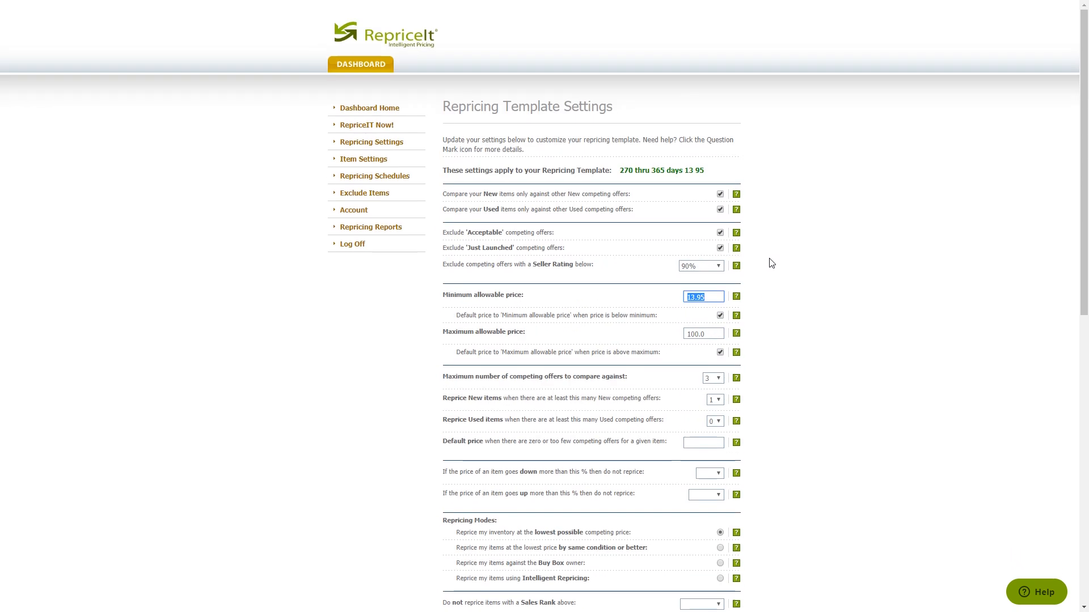
{"action": "scroll", "coordinate": [772, 255], "scroll_direction": "down", "scroll_amount": 1}
{"action": "scroll", "coordinate": [774, 243], "scroll_direction": "down", "scroll_amount": 2}
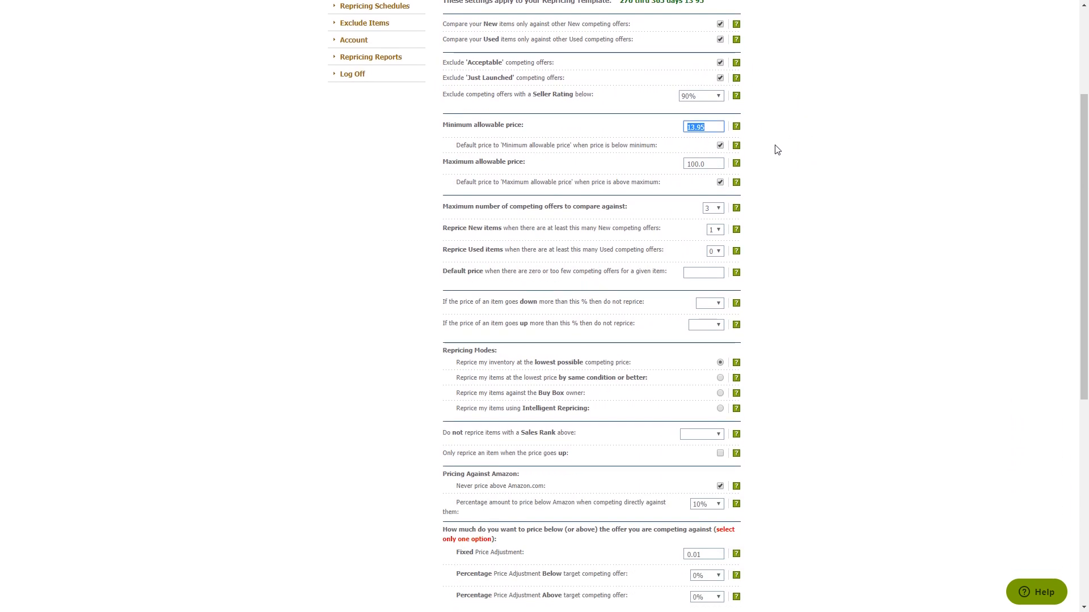
{"action": "scroll", "coordinate": [766, 170], "scroll_direction": "down", "scroll_amount": 3}
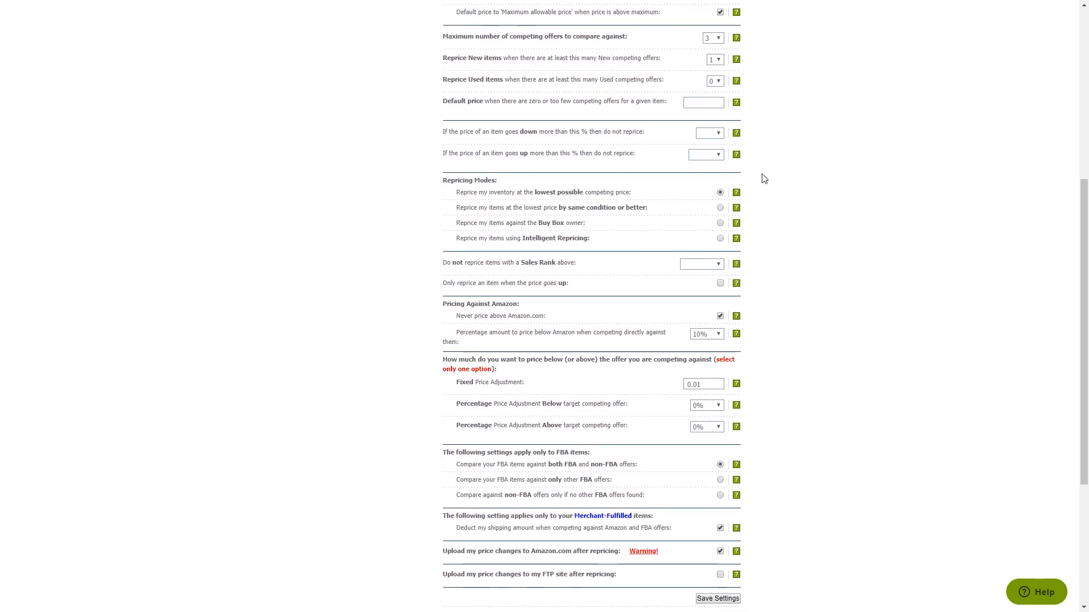
{"action": "scroll", "coordinate": [764, 179], "scroll_direction": "down", "scroll_amount": 1}
{"action": "scroll", "coordinate": [764, 179], "scroll_direction": "down", "scroll_amount": 1}
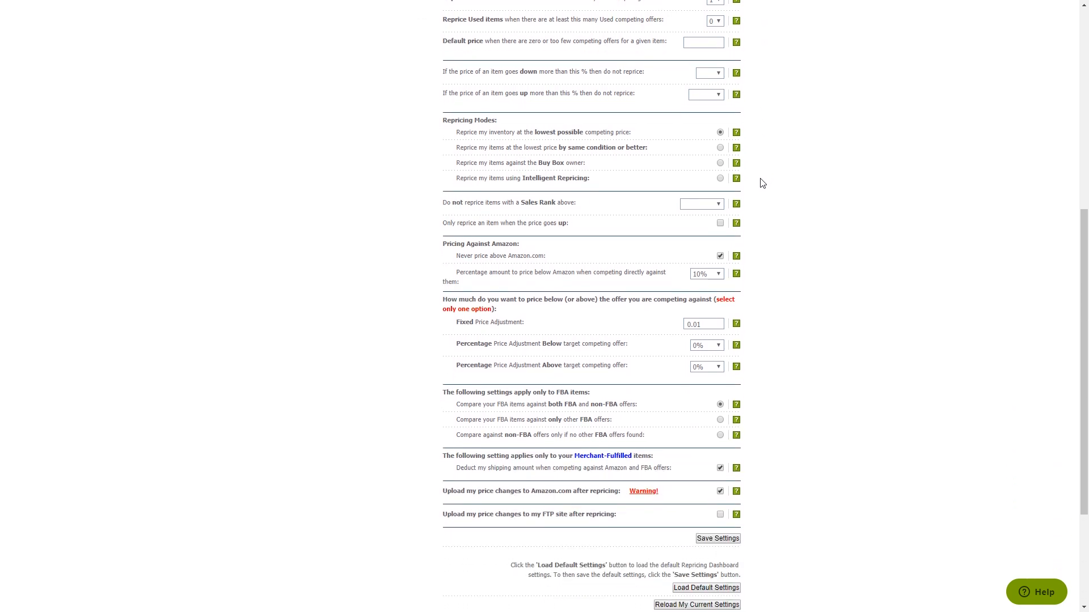
{"action": "scroll", "coordinate": [795, 146], "scroll_direction": "up", "scroll_amount": 7}
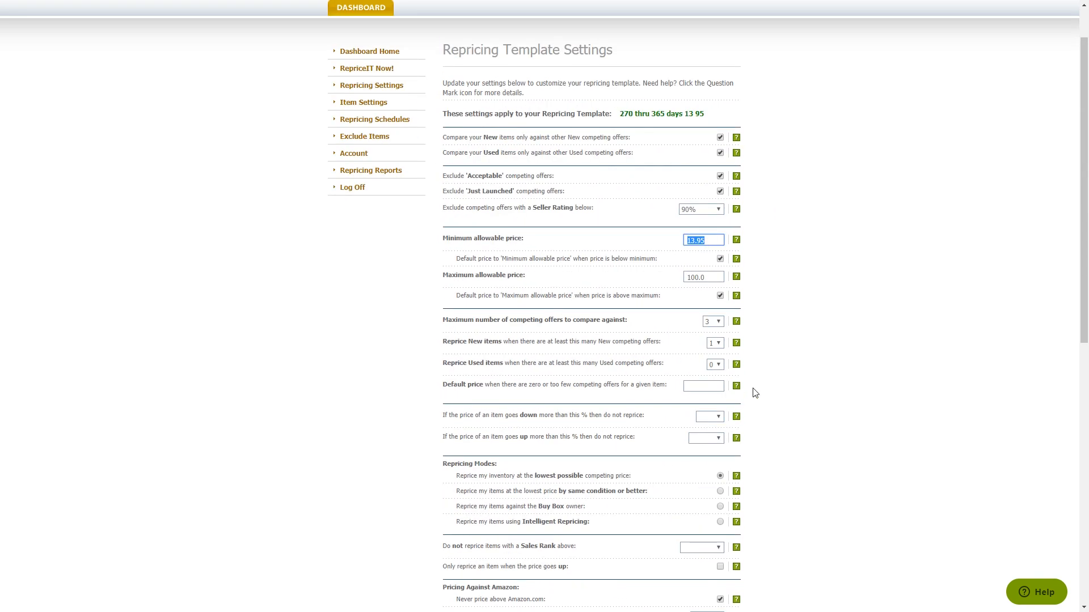
{"action": "scroll", "coordinate": [754, 390], "scroll_direction": "down", "scroll_amount": 3}
{"action": "scroll", "coordinate": [398, 146], "scroll_direction": "up", "scroll_amount": 4}
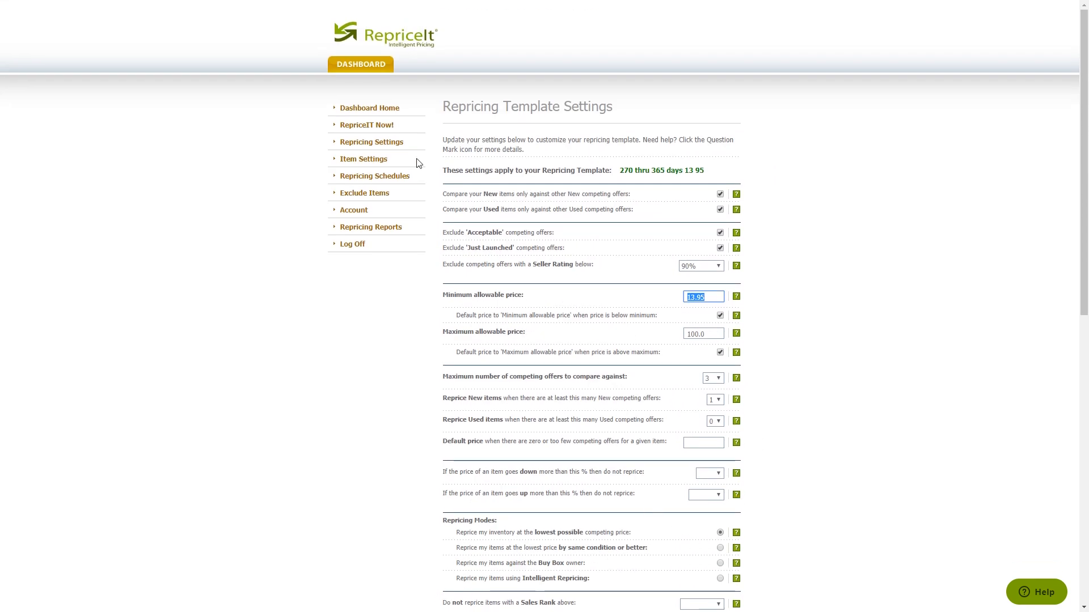
Step: Reopen the repricing settings of the 180 thru 270 days template from the dashboard for comparison, and return to the dashboard
{"action": "left_click", "coordinate": [378, 66]}
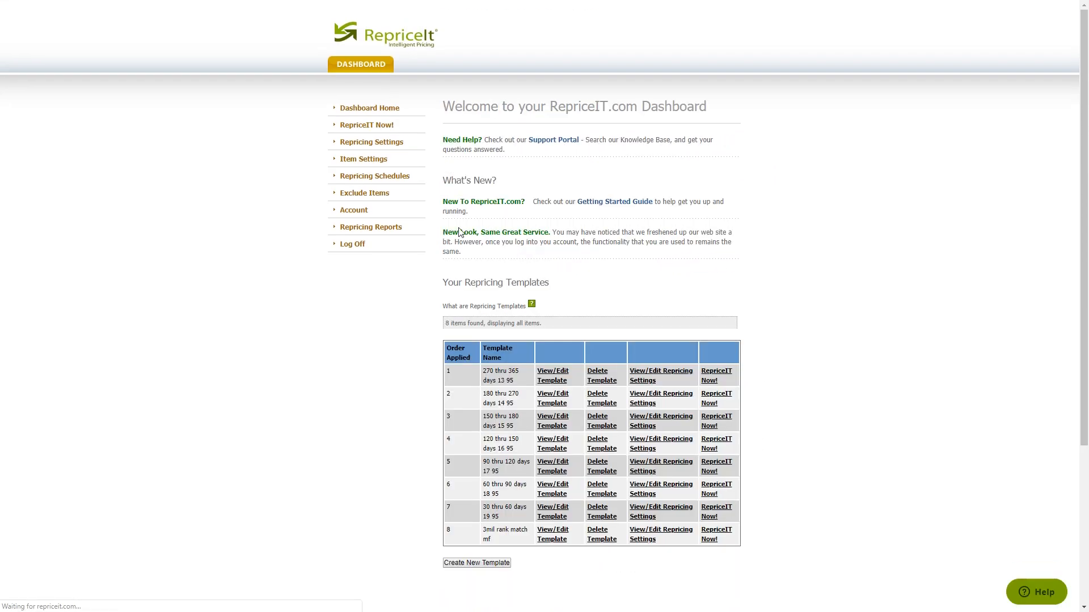
{"action": "left_click", "coordinate": [676, 400]}
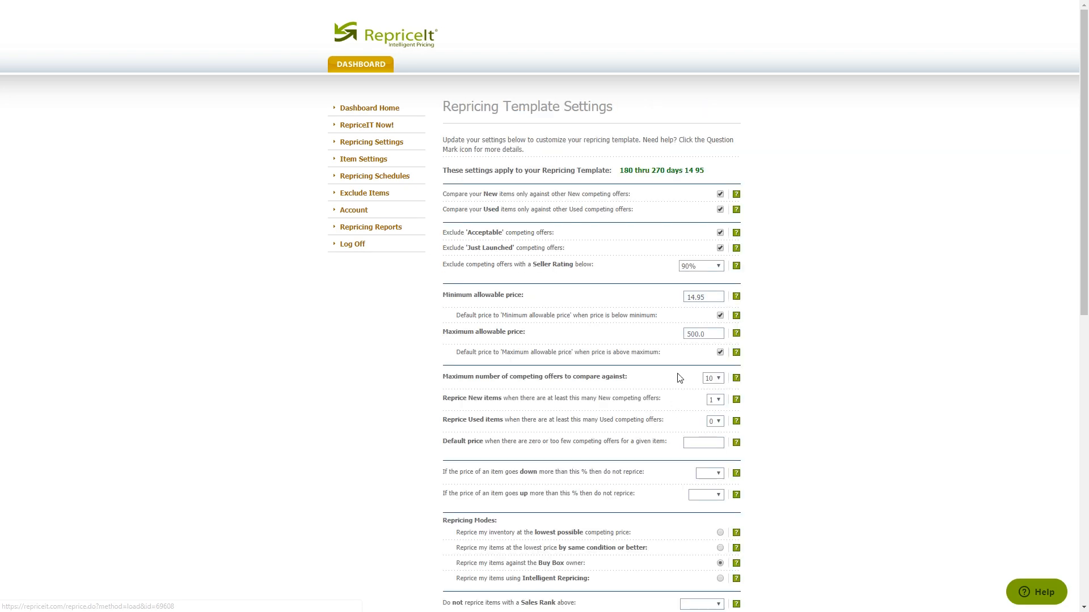
{"action": "scroll", "coordinate": [673, 348], "scroll_direction": "down", "scroll_amount": 4}
{"action": "scroll", "coordinate": [612, 263], "scroll_direction": "up", "scroll_amount": 1}
{"action": "scroll", "coordinate": [612, 262], "scroll_direction": "up", "scroll_amount": 3}
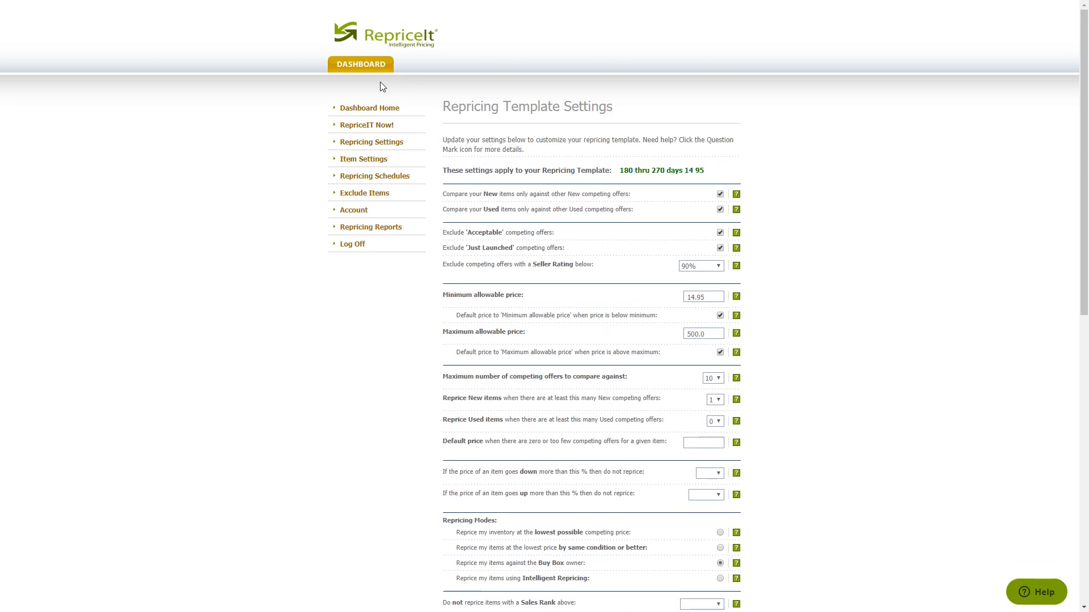
{"action": "left_click", "coordinate": [374, 66]}
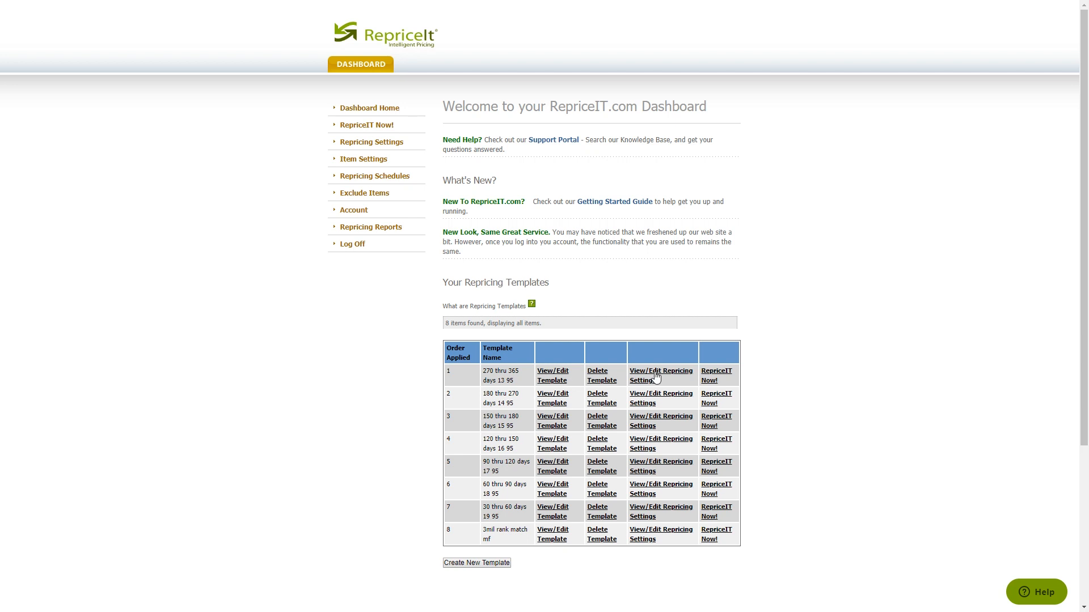
Step: Reopen the repricing settings of the 270 thru 365 days template and recheck its minimum allowable price
{"action": "left_click_drag", "start_coordinate": [482, 372], "coordinate": [520, 372]}
{"action": "left_click", "coordinate": [664, 376]}
{"action": "scroll", "coordinate": [716, 243], "scroll_direction": "down", "scroll_amount": 3}
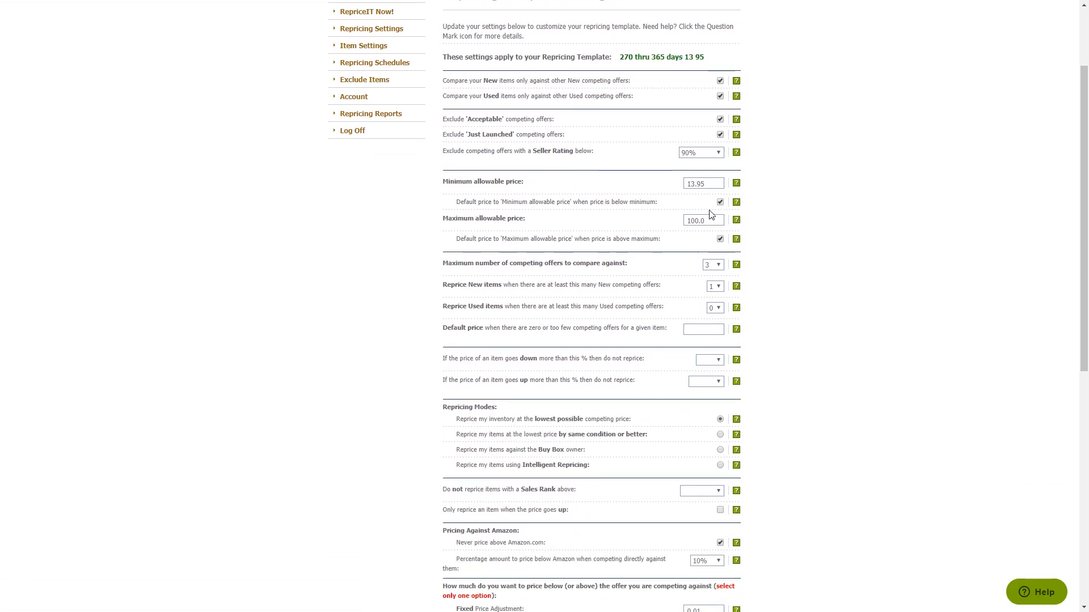
{"action": "left_click_drag", "start_coordinate": [705, 127], "coordinate": [679, 136]}
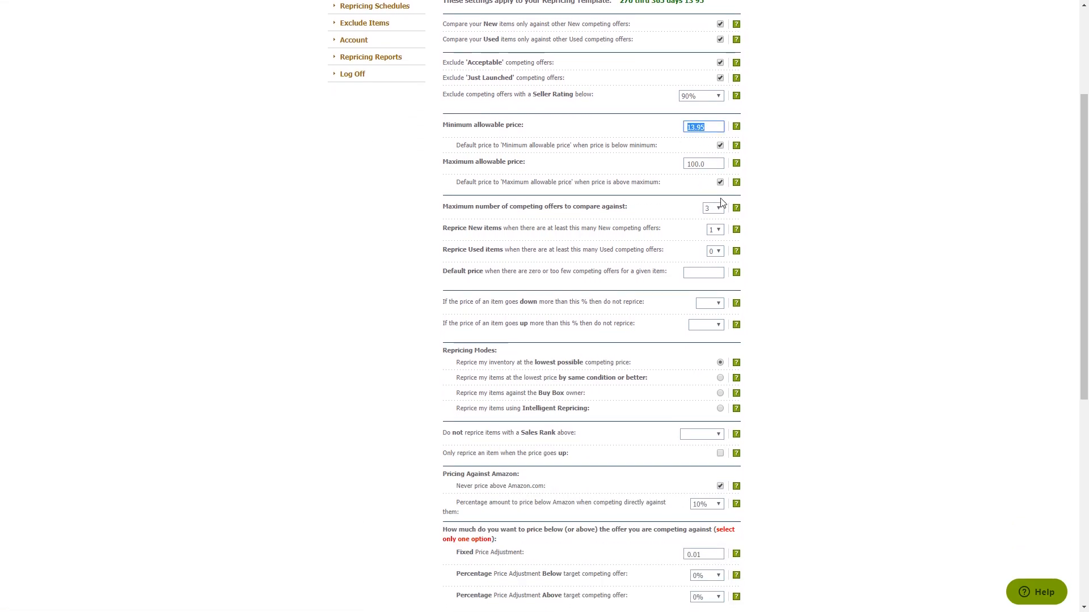
{"action": "scroll", "coordinate": [721, 203], "scroll_direction": "down", "scroll_amount": 1}
Step: Examine the choices for the maximum number of competing offers to compare against, keeping 3 selected
{"action": "left_click", "coordinate": [715, 154]}
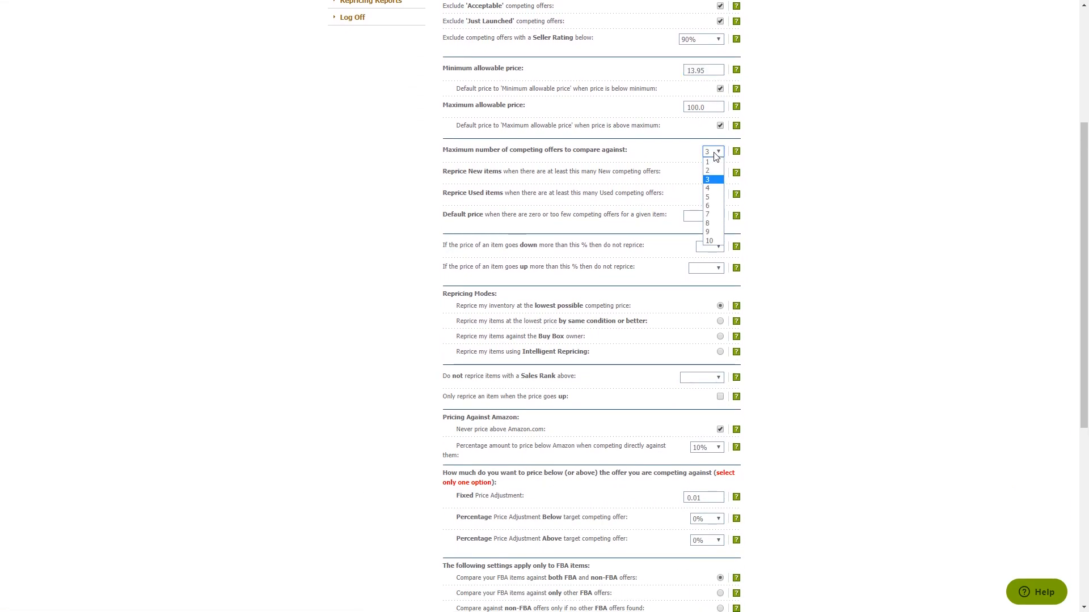
{"action": "left_click", "coordinate": [716, 157]}
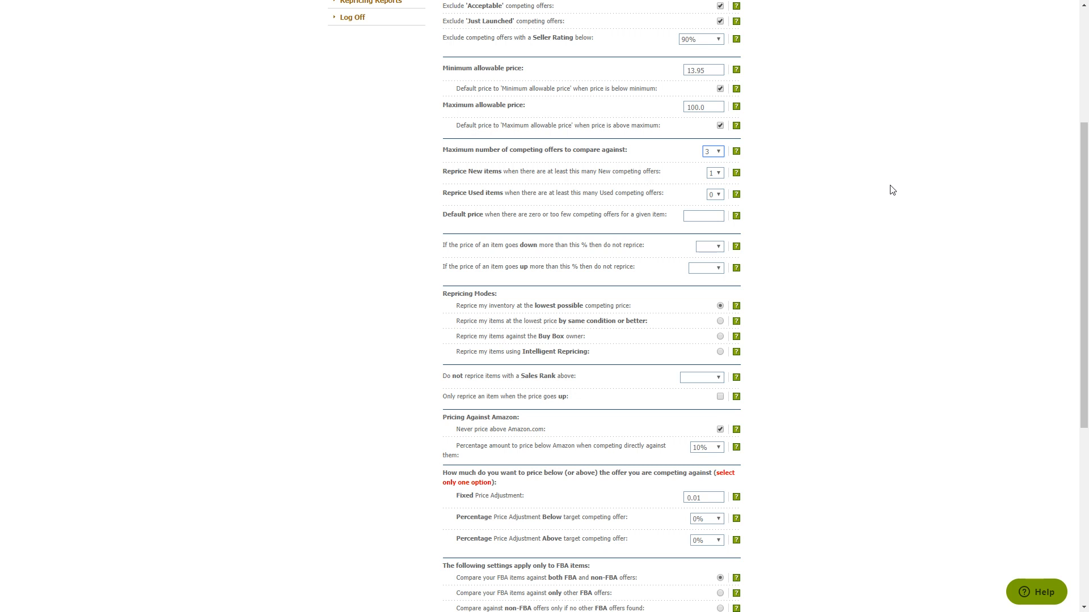
{"action": "left_click", "coordinate": [715, 156]}
{"action": "left_click", "coordinate": [715, 157]}
{"action": "left_click", "coordinate": [715, 153]}
{"action": "left_click", "coordinate": [716, 153]}
{"action": "left_click", "coordinate": [716, 154]}
{"action": "left_click", "coordinate": [716, 153]}
{"action": "left_click", "coordinate": [716, 154]}
{"action": "left_click", "coordinate": [717, 155]}
{"action": "left_click", "coordinate": [718, 157]}
{"action": "left_click", "coordinate": [717, 156]}
{"action": "left_click", "coordinate": [718, 156]}
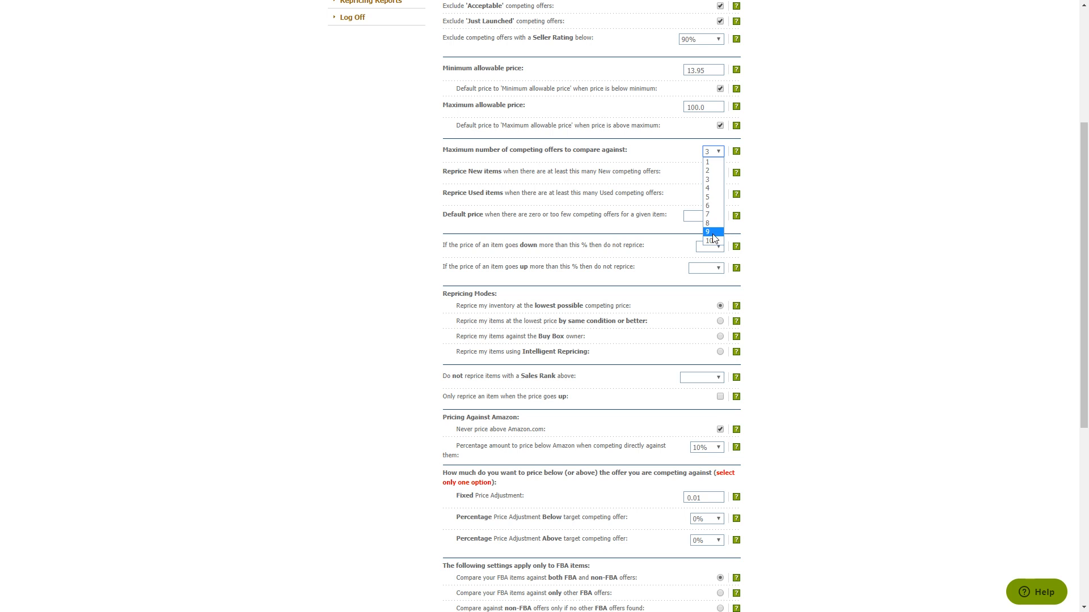
{"action": "left_click", "coordinate": [710, 179]}
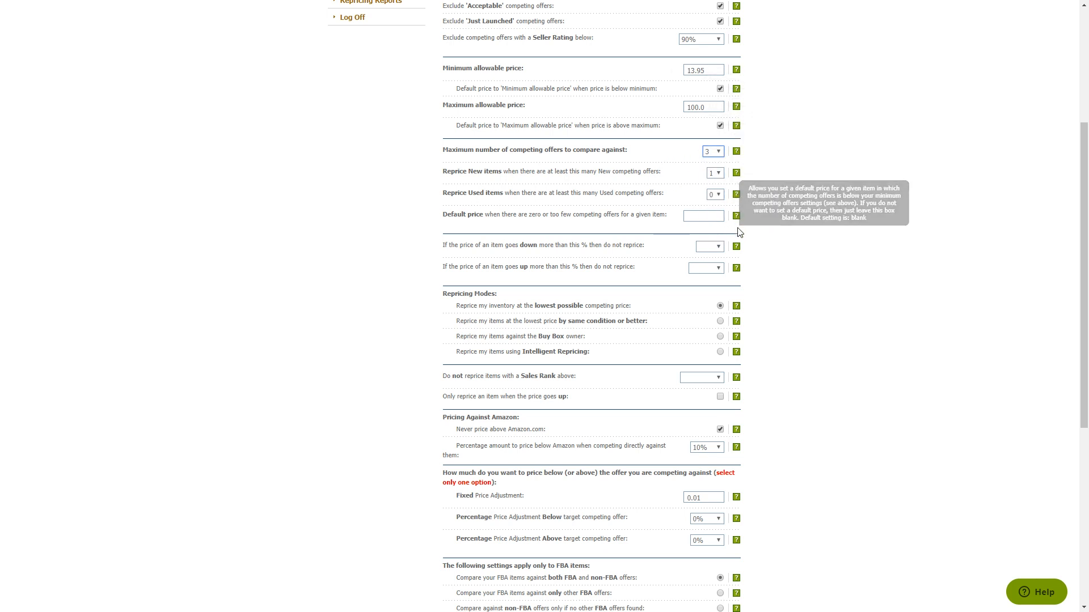
Step: Review the repricing modes of the 270 thru 365 days template, highlighting the lowest possible competing price option
{"action": "scroll", "coordinate": [734, 229], "scroll_direction": "down", "scroll_amount": 2}
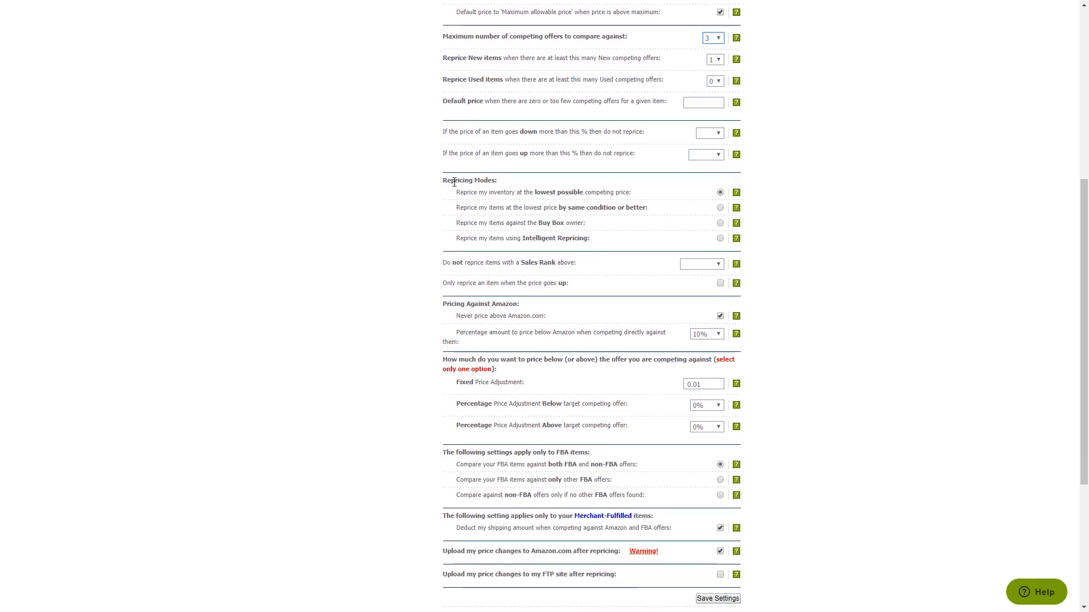
{"action": "left_click_drag", "start_coordinate": [460, 193], "coordinate": [633, 198]}
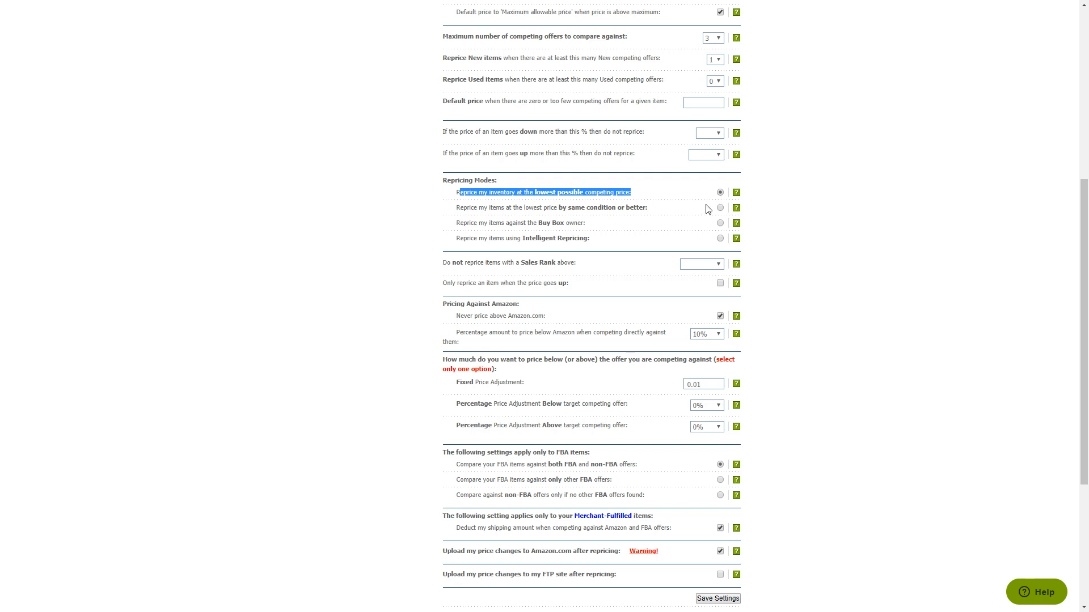
{"action": "scroll", "coordinate": [748, 224], "scroll_direction": "down", "scroll_amount": 1}
{"action": "scroll", "coordinate": [584, 155], "scroll_direction": "down", "scroll_amount": 1}
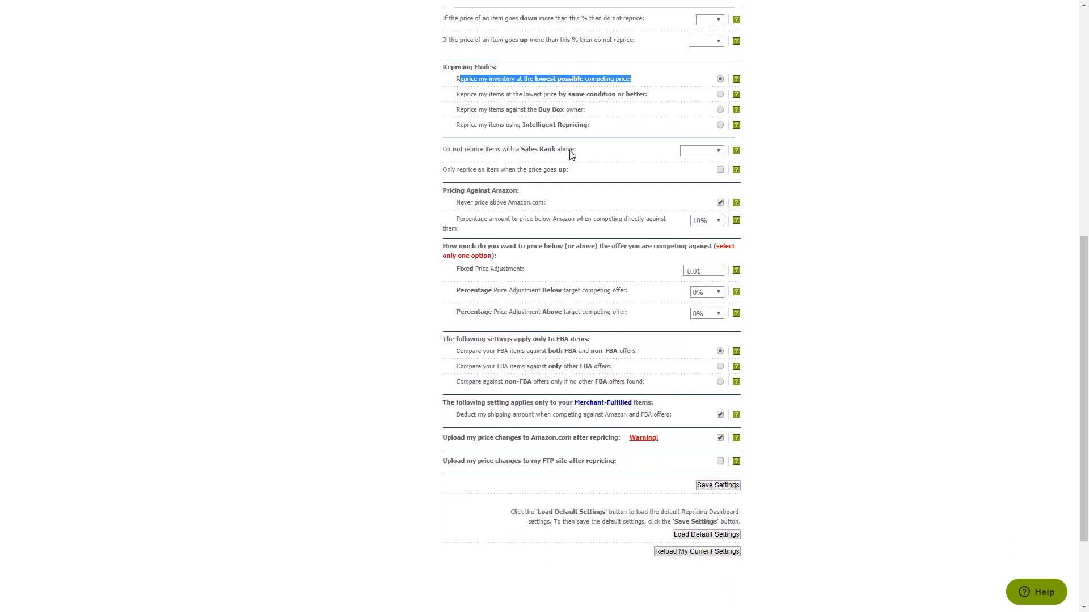
{"action": "scroll", "coordinate": [671, 173], "scroll_direction": "up", "scroll_amount": 1}
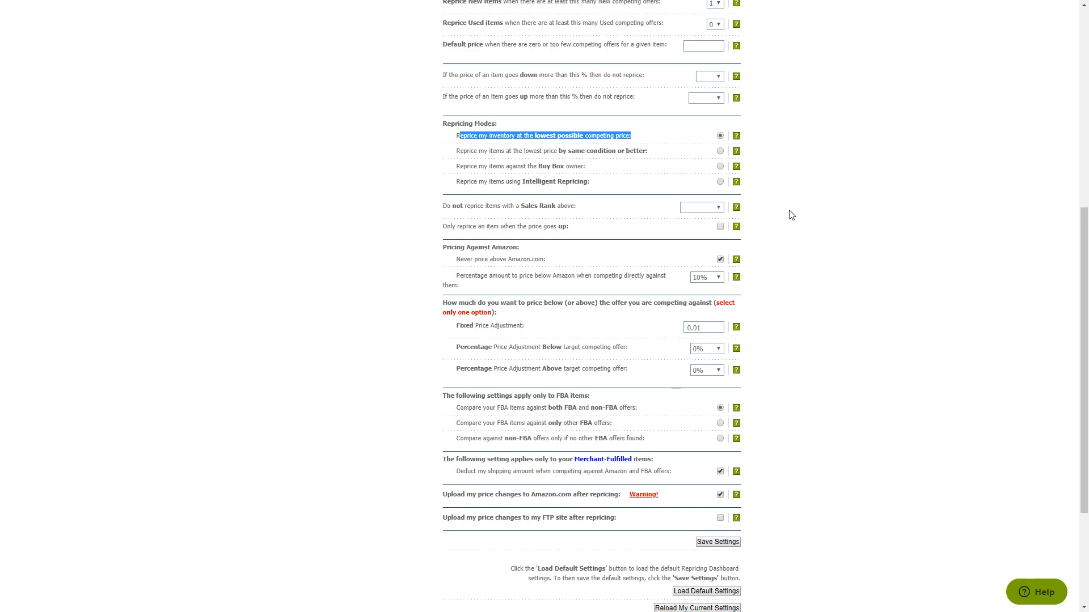
{"action": "scroll", "coordinate": [759, 199], "scroll_direction": "down", "scroll_amount": 1}
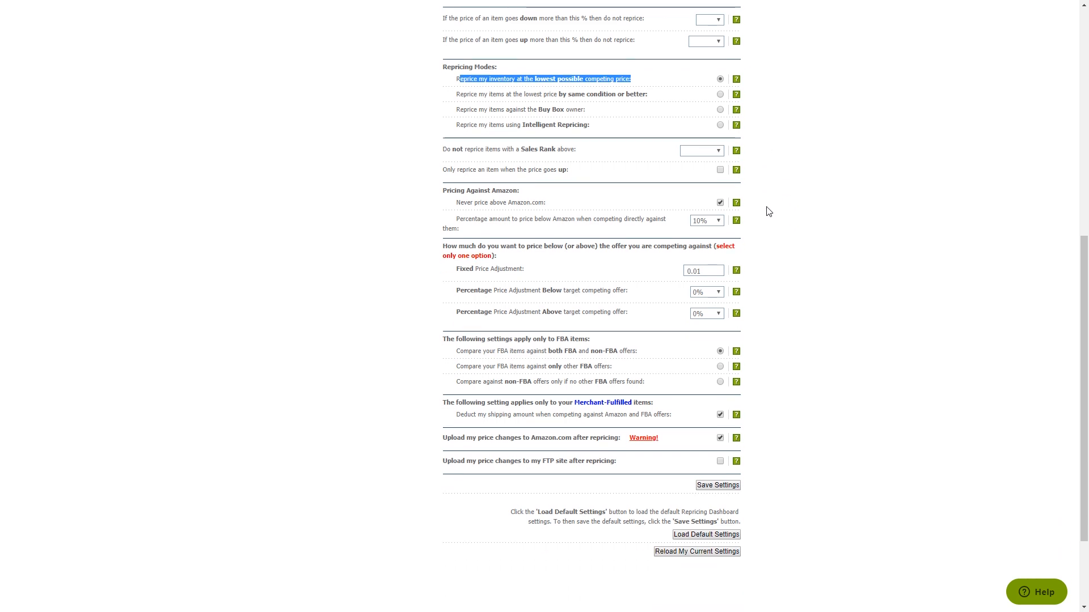
{"action": "scroll", "coordinate": [768, 211], "scroll_direction": "down", "scroll_amount": 2}
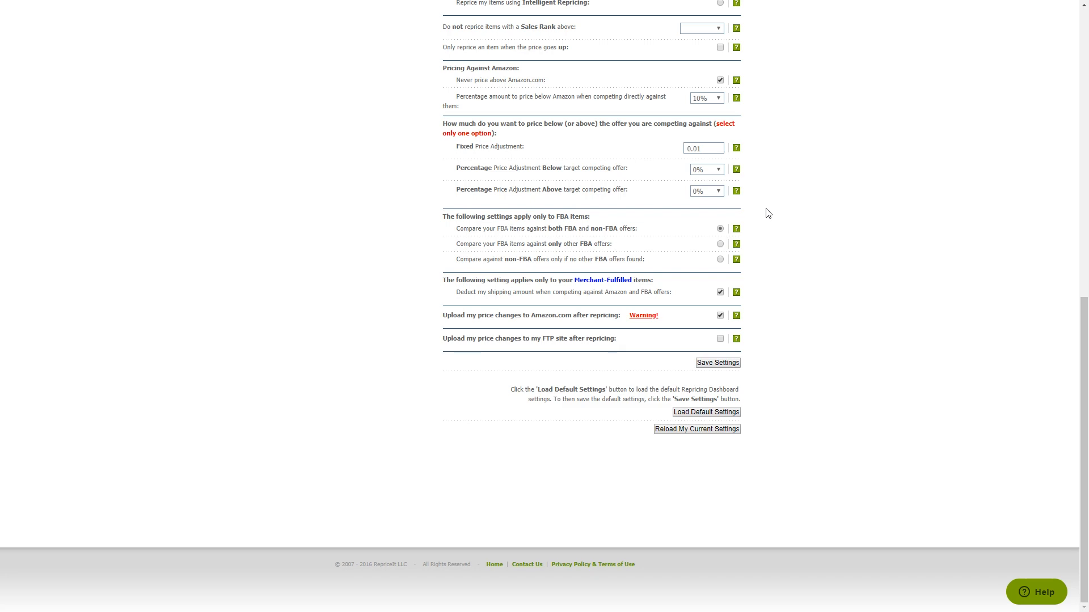
Step: Look back over the template's price limits, competing offer settings and pricing against Amazon
{"action": "scroll", "coordinate": [768, 214], "scroll_direction": "up", "scroll_amount": 4}
{"action": "scroll", "coordinate": [767, 212], "scroll_direction": "down", "scroll_amount": 4}
{"action": "scroll", "coordinate": [765, 119], "scroll_direction": "up", "scroll_amount": 3}
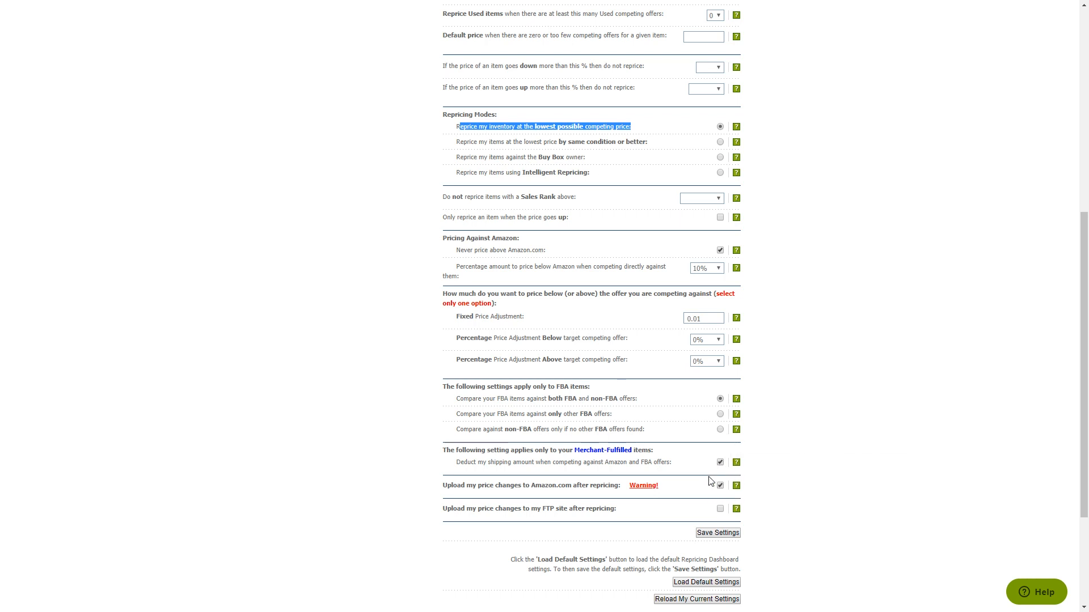
{"action": "mouse_move", "coordinate": [743, 485]}
{"action": "scroll", "coordinate": [737, 272], "scroll_direction": "up", "scroll_amount": 3}
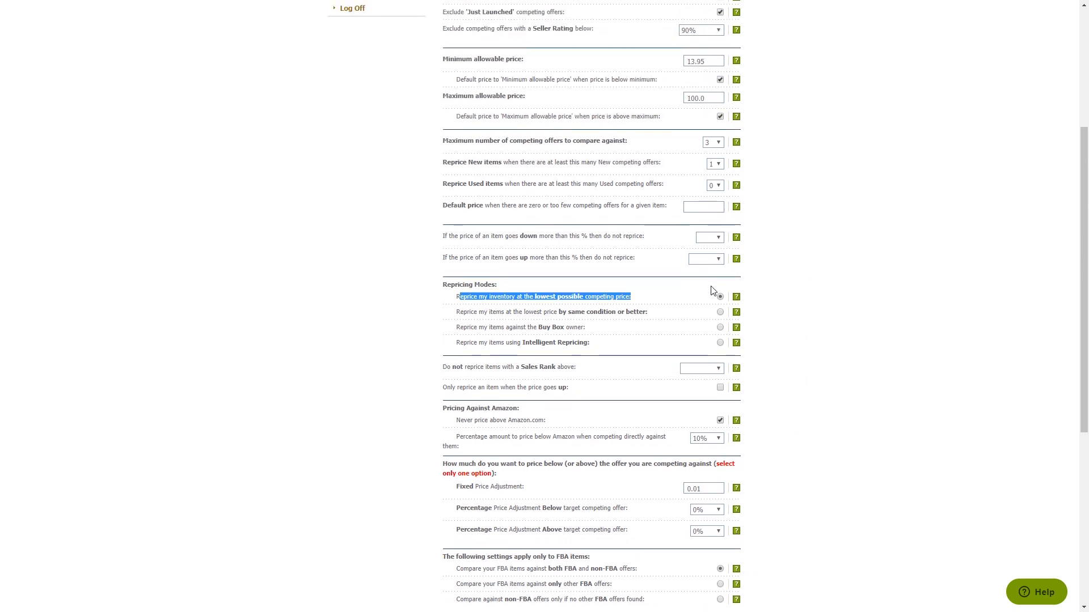
{"action": "scroll", "coordinate": [708, 238], "scroll_direction": "down", "scroll_amount": 2}
{"action": "scroll", "coordinate": [692, 220], "scroll_direction": "down", "scroll_amount": 2}
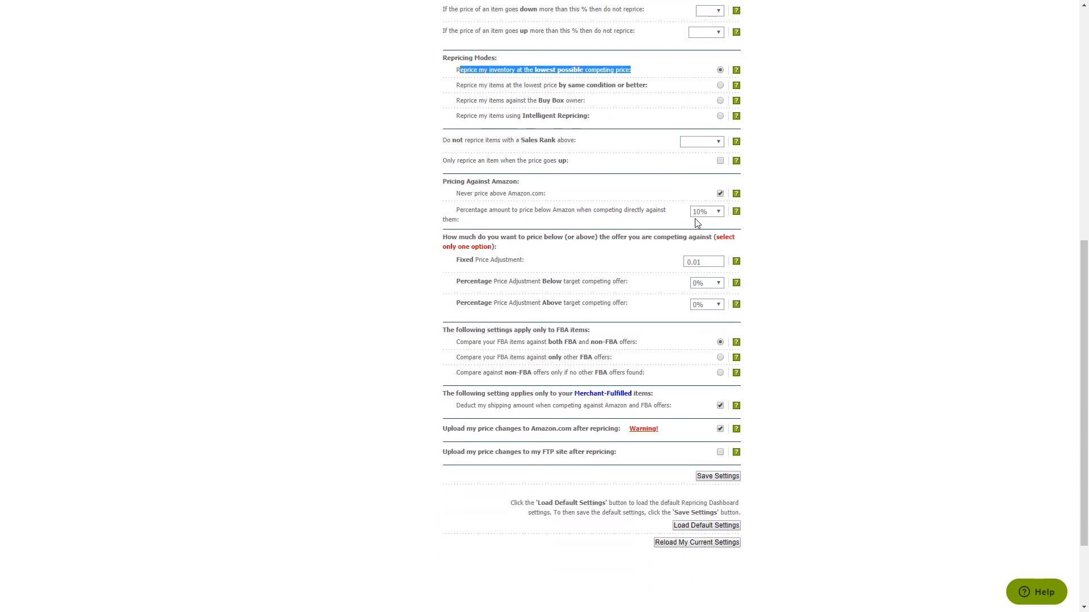
Step: Compare the FBA-only settings, highlighting the both FBA and non-FBA option and the non-FBA fallback option
{"action": "scroll", "coordinate": [762, 243], "scroll_direction": "down", "scroll_amount": 1}
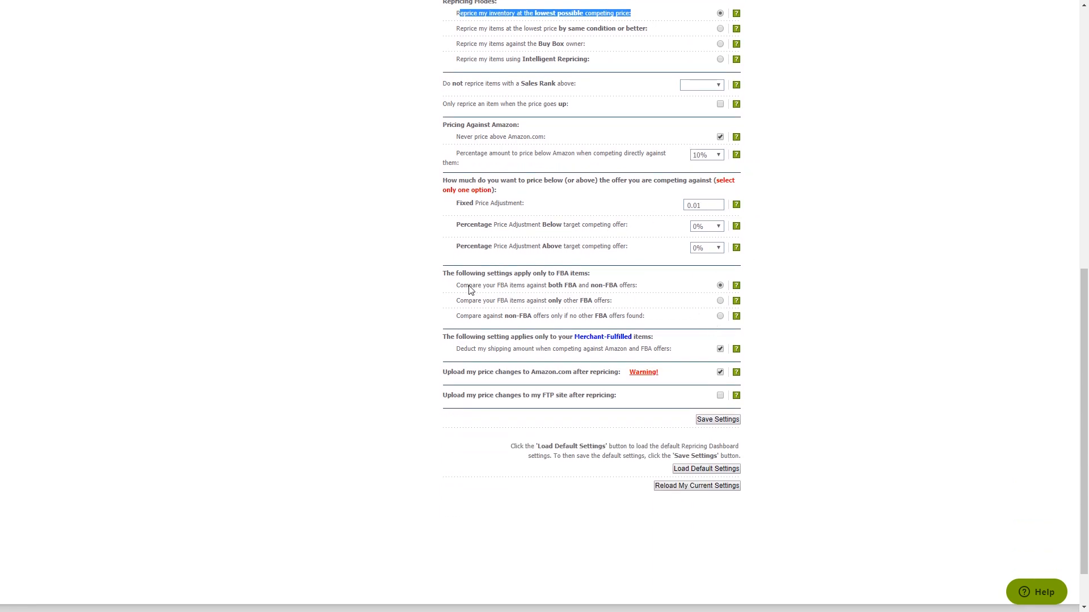
{"action": "left_click_drag", "start_coordinate": [464, 286], "coordinate": [654, 294]}
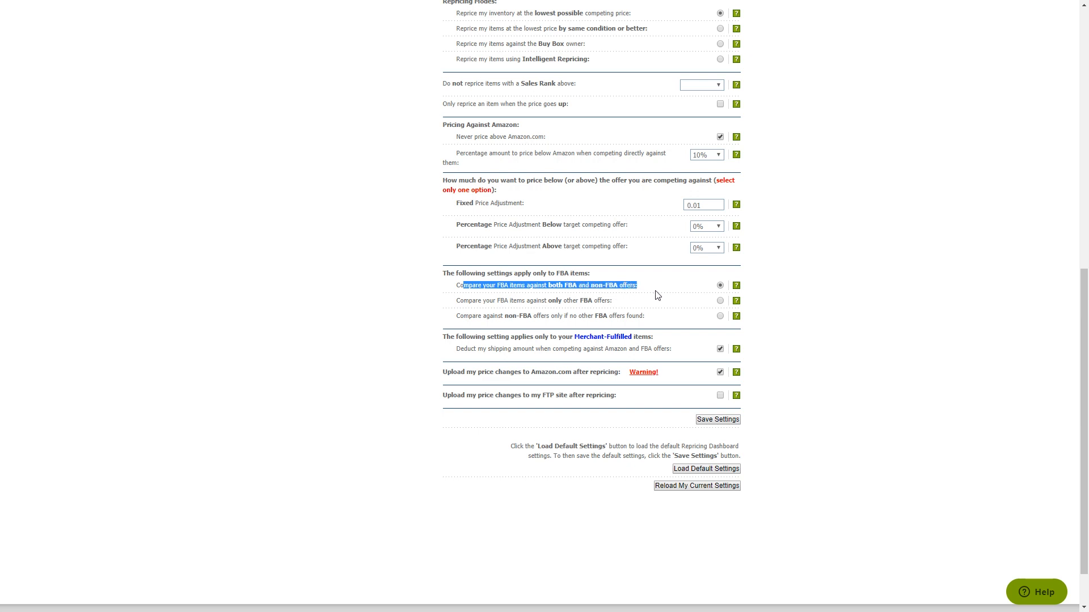
{"action": "scroll", "coordinate": [678, 316], "scroll_direction": "up", "scroll_amount": 1}
{"action": "scroll", "coordinate": [562, 340], "scroll_direction": "down", "scroll_amount": 1}
{"action": "left_click_drag", "start_coordinate": [464, 316], "coordinate": [719, 321]}
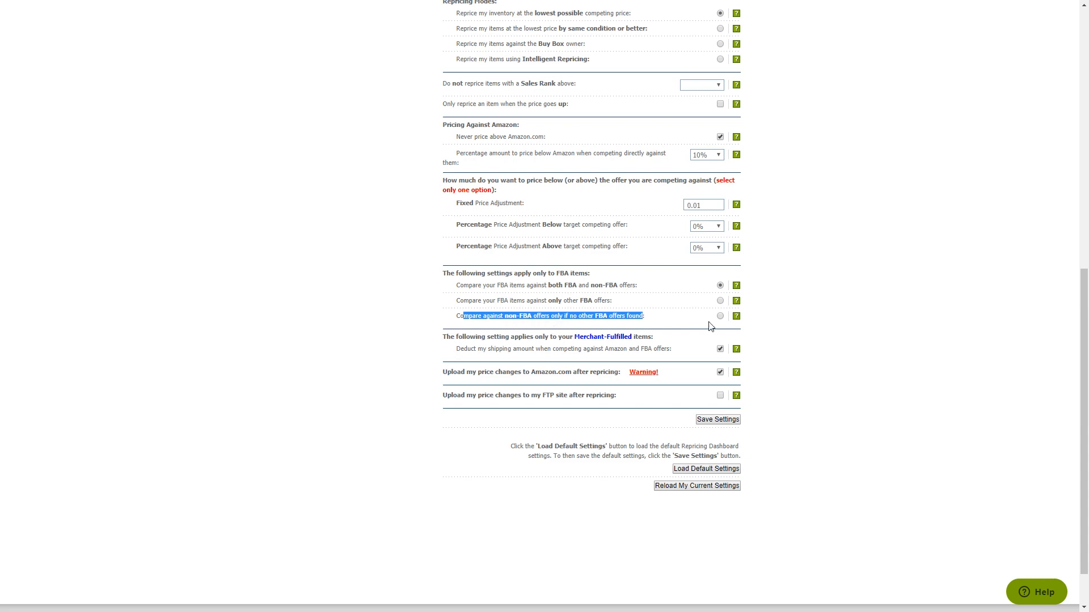
Step: Recheck the template's minimum allowable price and look through its remaining repricing settings
{"action": "scroll", "coordinate": [710, 326], "scroll_direction": "up", "scroll_amount": 9}
{"action": "double_click", "coordinate": [699, 293]}
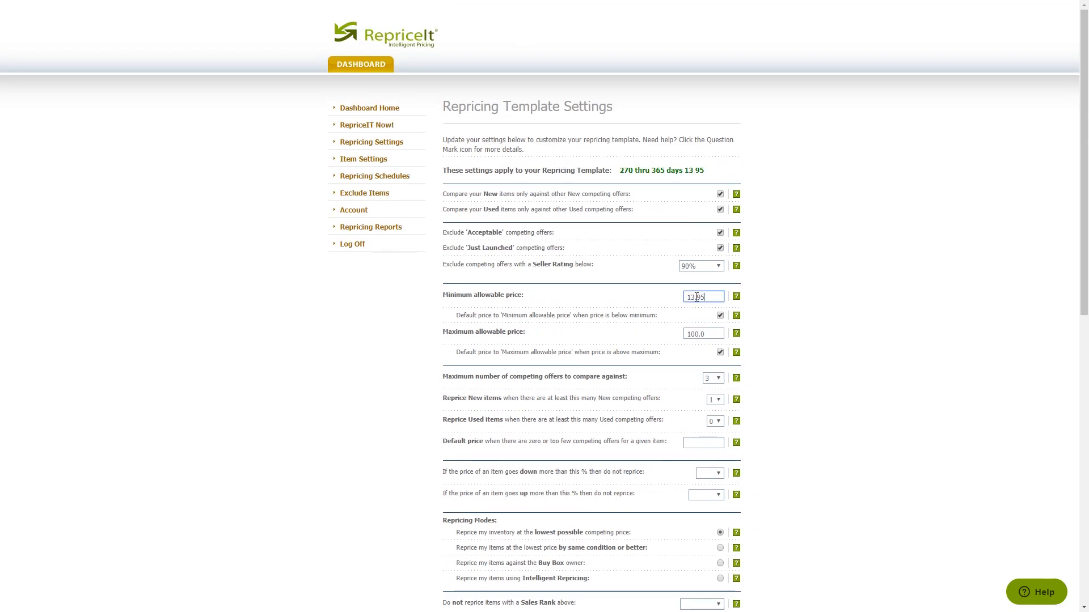
{"action": "scroll", "coordinate": [812, 325], "scroll_direction": "down", "scroll_amount": 2}
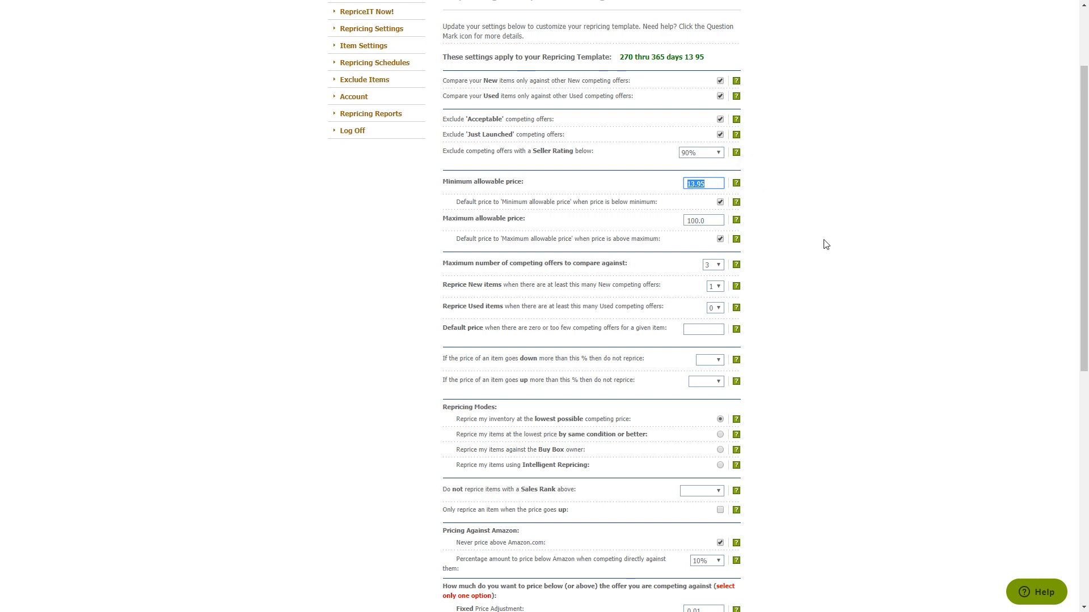
{"action": "scroll", "coordinate": [824, 297], "scroll_direction": "down", "scroll_amount": 5}
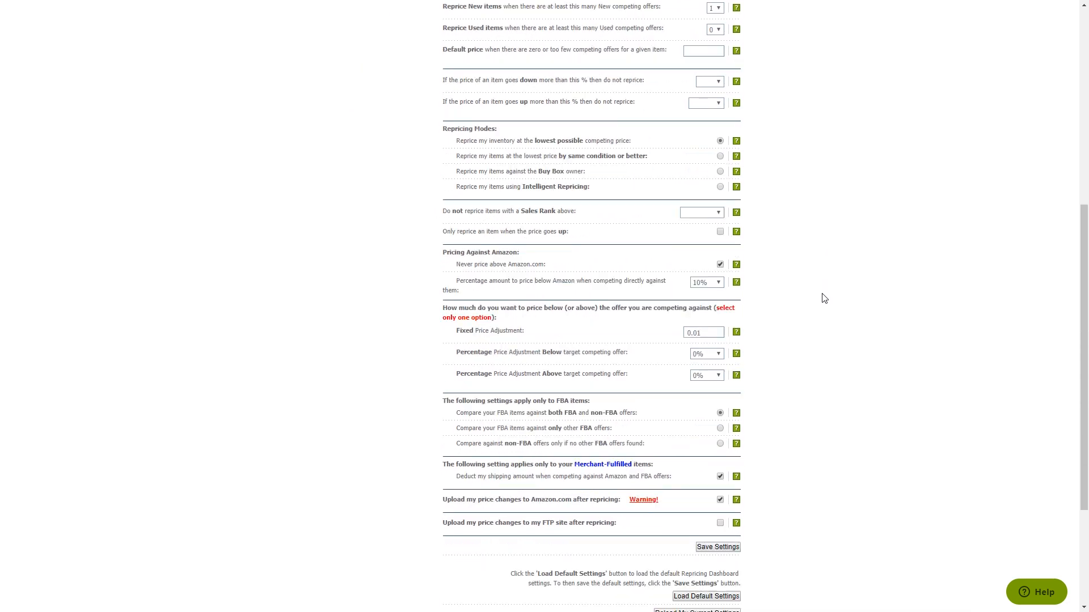
{"action": "scroll", "coordinate": [824, 298], "scroll_direction": "down", "scroll_amount": 3}
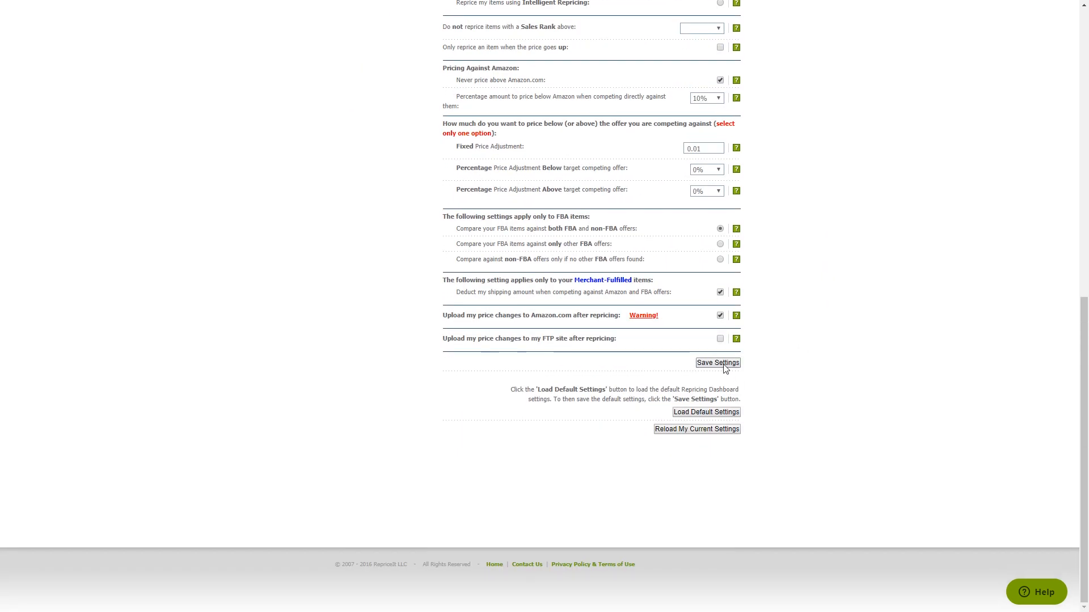
{"action": "scroll", "coordinate": [772, 364], "scroll_direction": "up", "scroll_amount": 9}
{"action": "scroll", "coordinate": [776, 358], "scroll_direction": "up", "scroll_amount": 1}
{"action": "scroll", "coordinate": [779, 347], "scroll_direction": "down", "scroll_amount": 7}
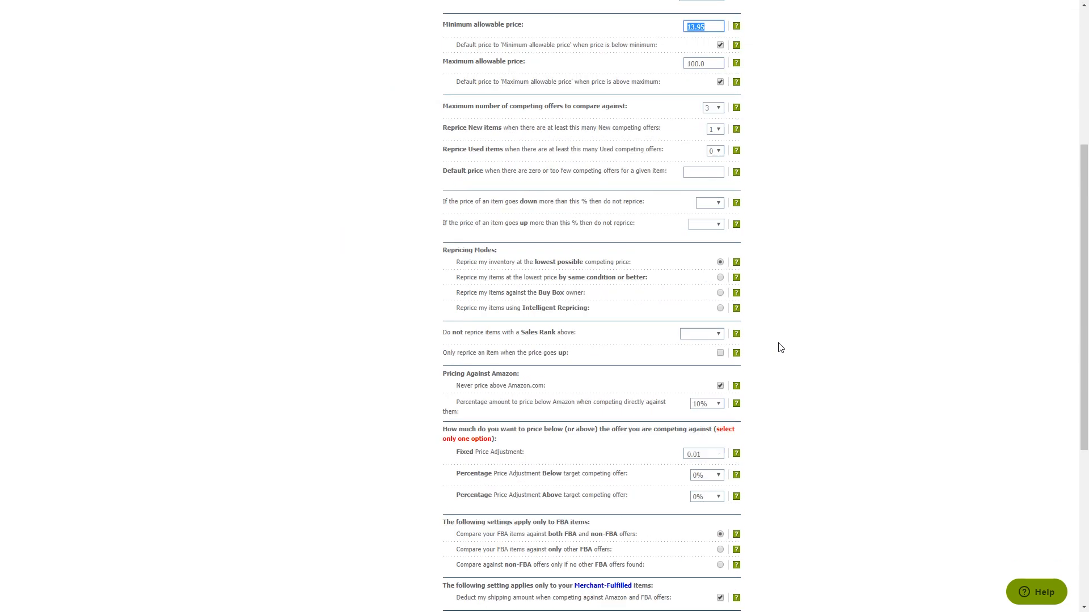
{"action": "scroll", "coordinate": [570, 152], "scroll_direction": "up", "scroll_amount": 8}
Step: Return to the dashboard and open the 3mil rank match mf template for viewing, after highlighting its name in the template list
{"action": "left_click", "coordinate": [375, 67]}
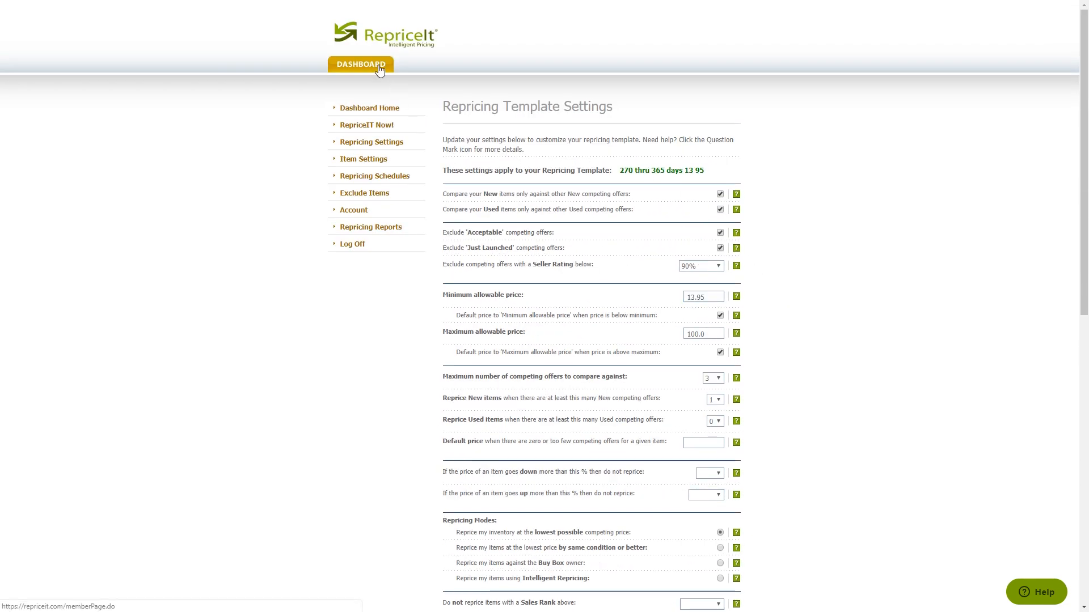
{"action": "scroll", "coordinate": [523, 273], "scroll_direction": "down", "scroll_amount": 4}
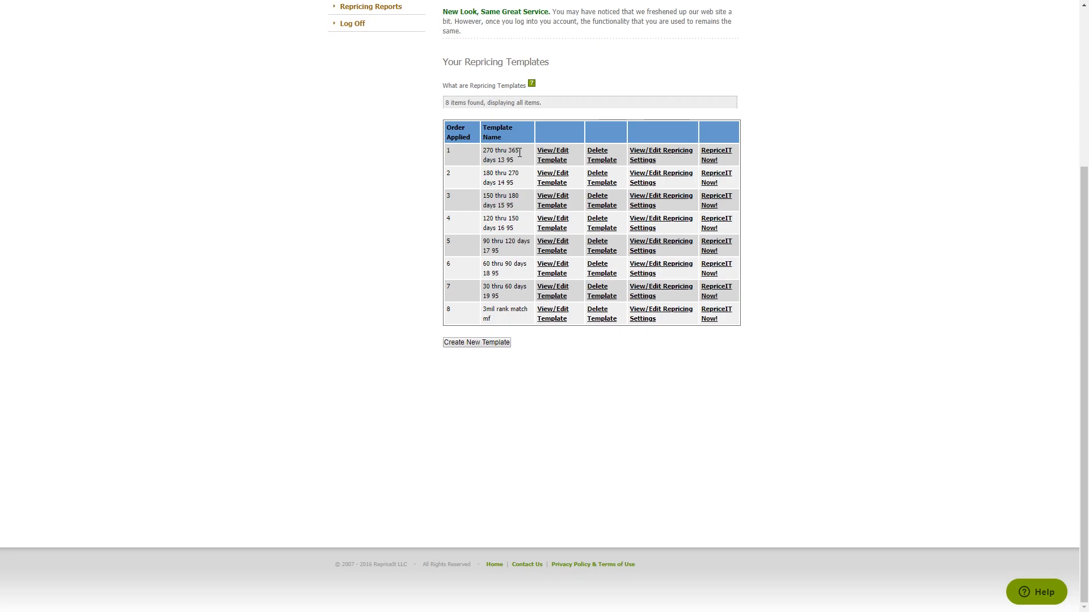
{"action": "left_click_drag", "start_coordinate": [488, 149], "coordinate": [524, 156]}
{"action": "left_click_drag", "start_coordinate": [482, 309], "coordinate": [508, 309]}
{"action": "left_click", "coordinate": [486, 313]}
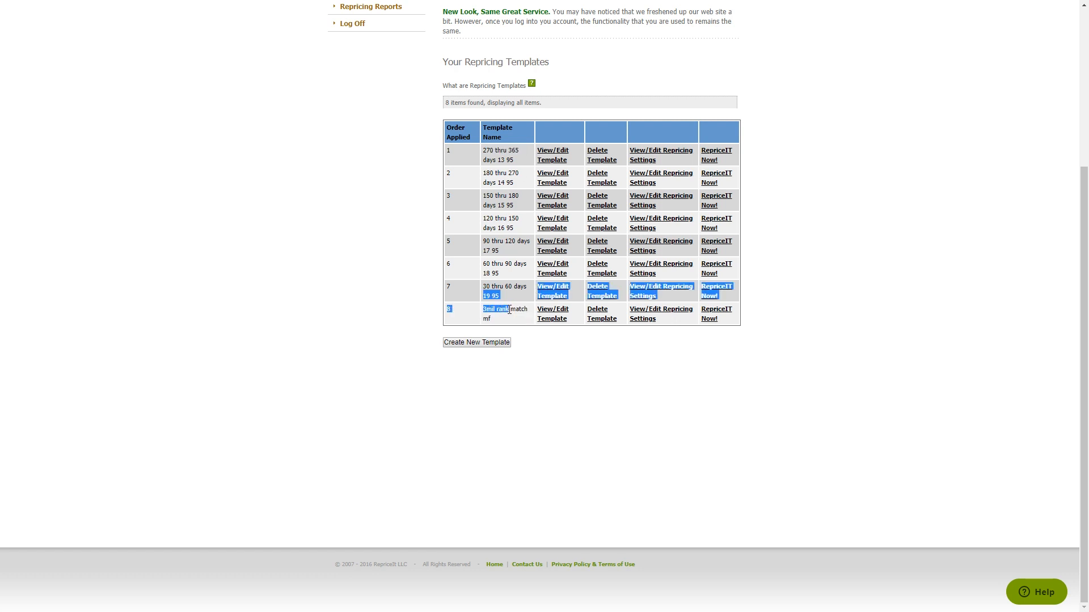
{"action": "left_click", "coordinate": [501, 310]}
{"action": "triple_click", "coordinate": [514, 312]}
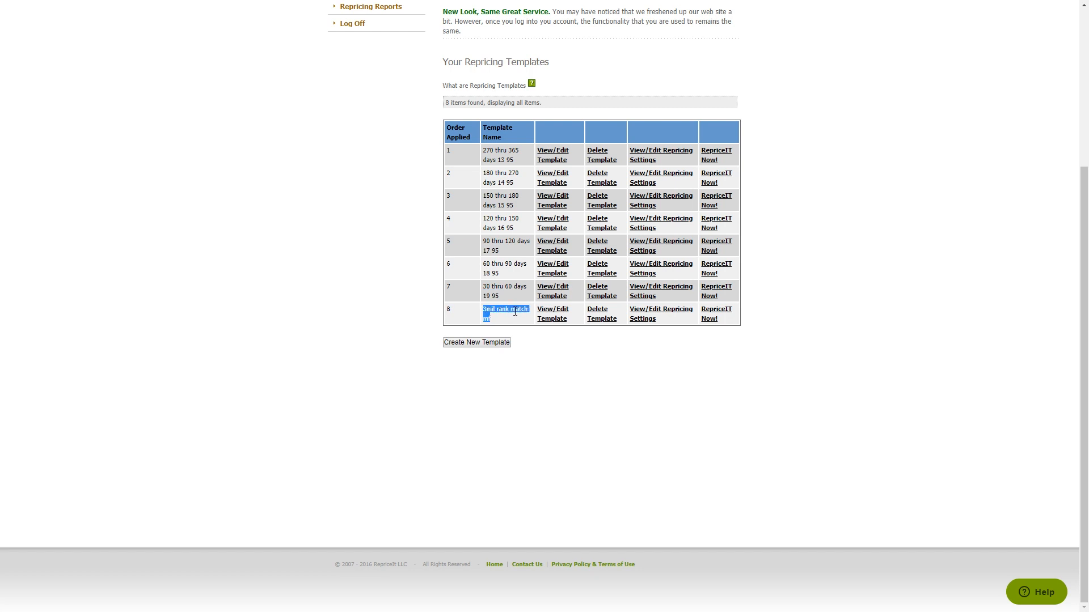
{"action": "left_click", "coordinate": [543, 315]}
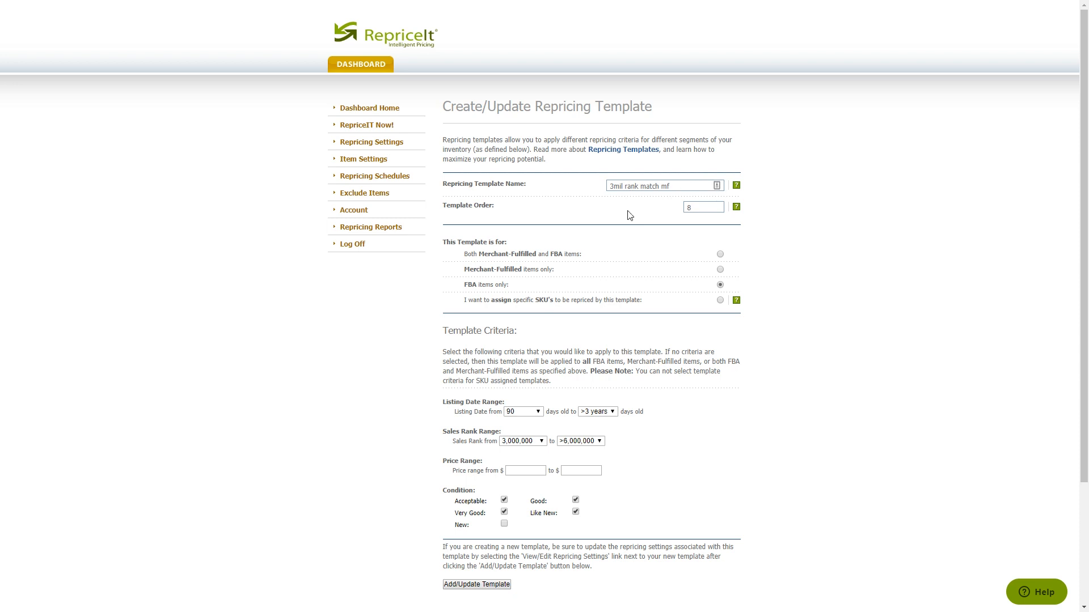
Step: Examine the template's listing date range choices, keeping 90 days to >3 years, and its sales rank range
{"action": "scroll", "coordinate": [626, 214], "scroll_direction": "down", "scroll_amount": 1}
{"action": "scroll", "coordinate": [475, 329], "scroll_direction": "down", "scroll_amount": 2}
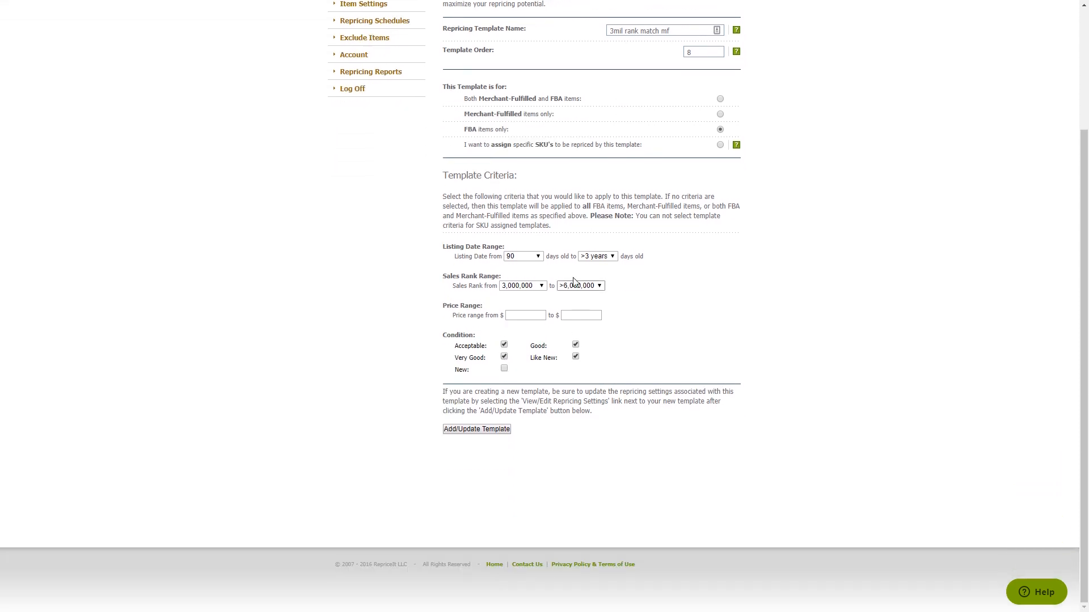
{"action": "left_click", "coordinate": [531, 258]}
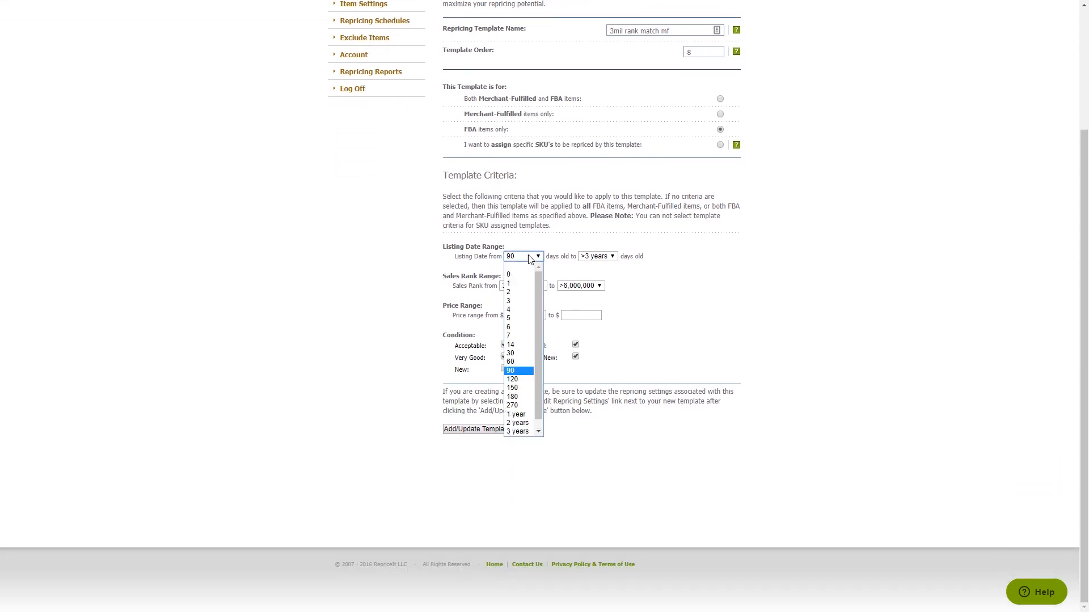
{"action": "left_click", "coordinate": [529, 258]}
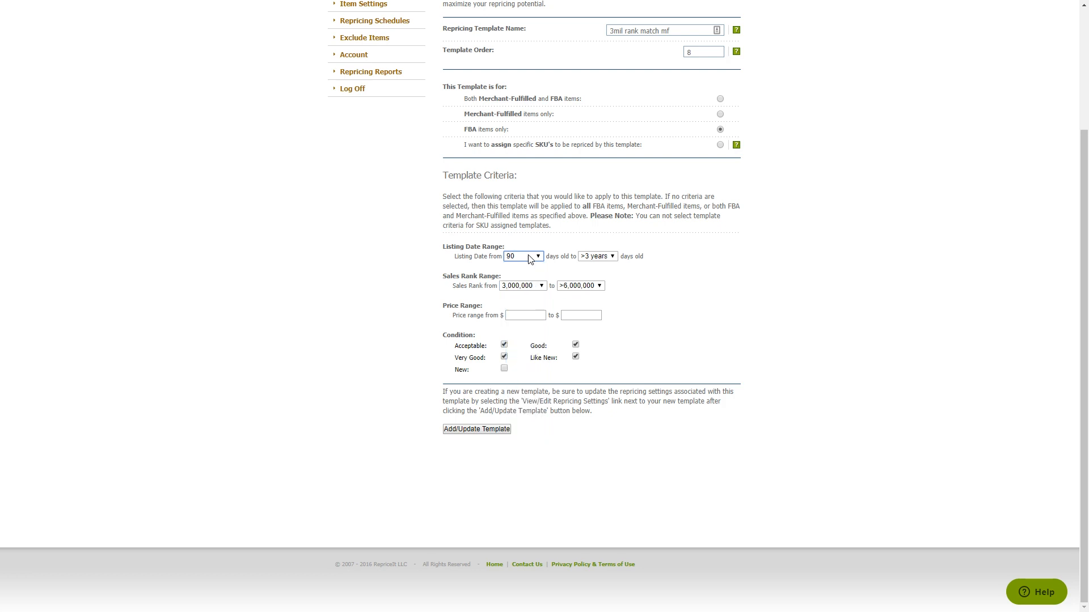
{"action": "left_click", "coordinate": [529, 258]}
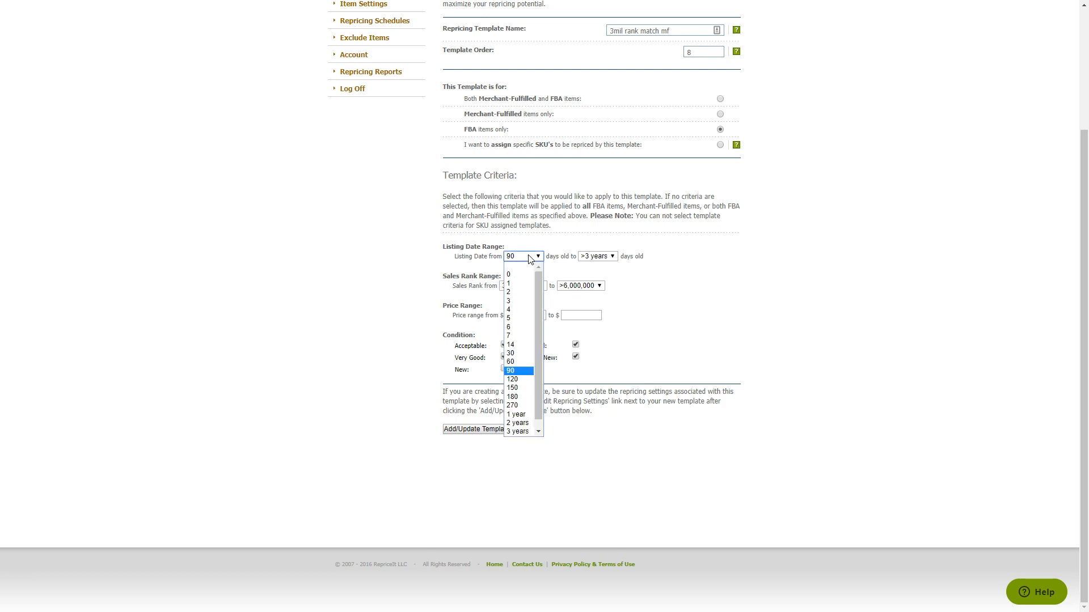
{"action": "left_click", "coordinate": [529, 258]}
{"action": "left_click", "coordinate": [533, 258]}
{"action": "left_click", "coordinate": [535, 258]}
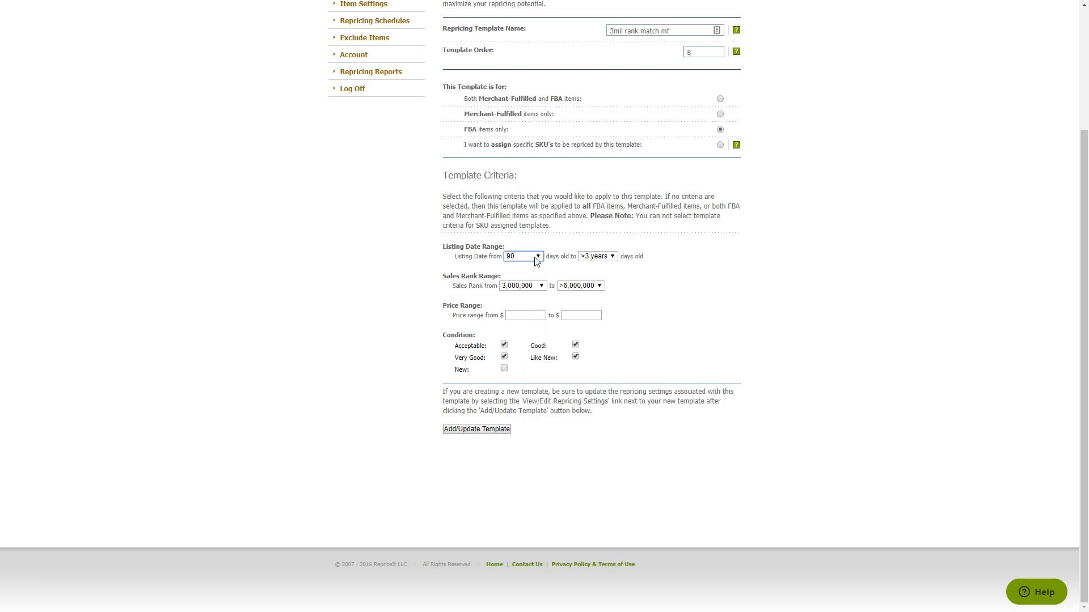
{"action": "left_click", "coordinate": [612, 258]}
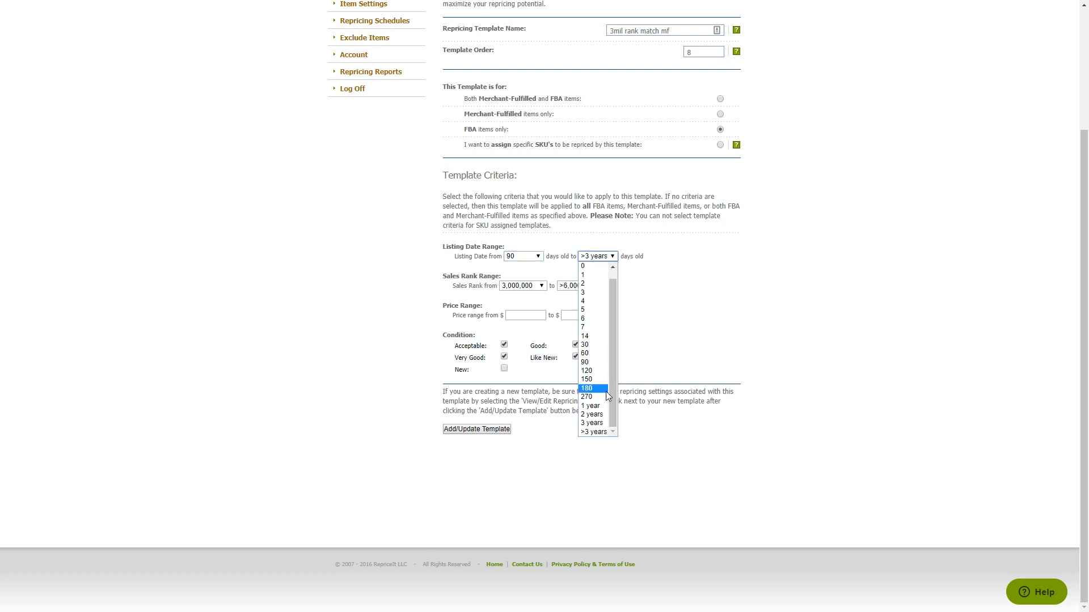
{"action": "left_click", "coordinate": [619, 289]}
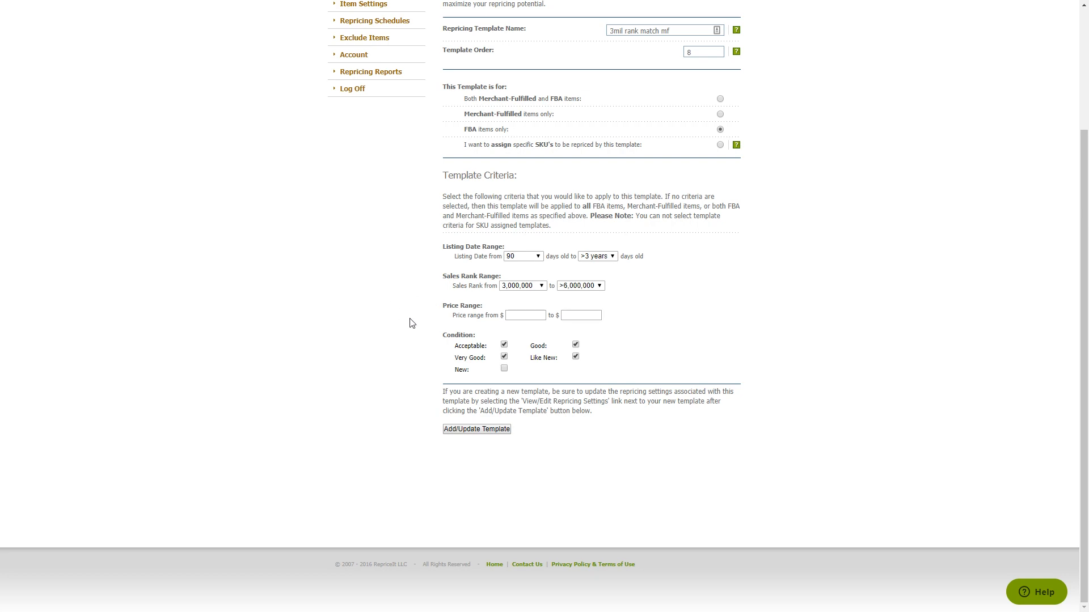
Step: Return to the dashboard and open the repricing settings of the 3mil rank match mf template
{"action": "scroll", "coordinate": [420, 326], "scroll_direction": "up", "scroll_amount": 3}
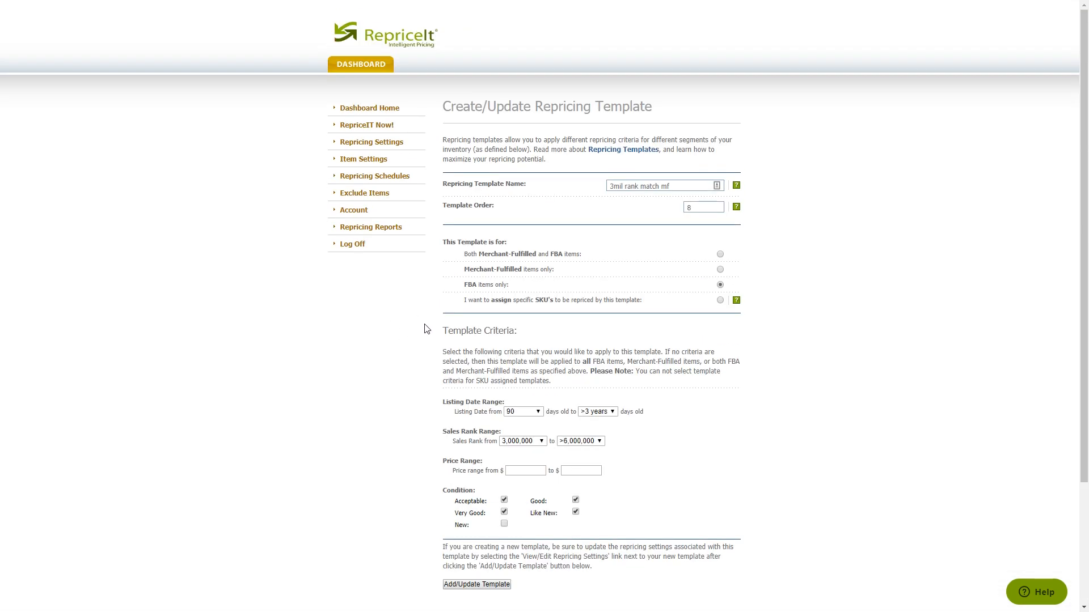
{"action": "left_click", "coordinate": [370, 72]}
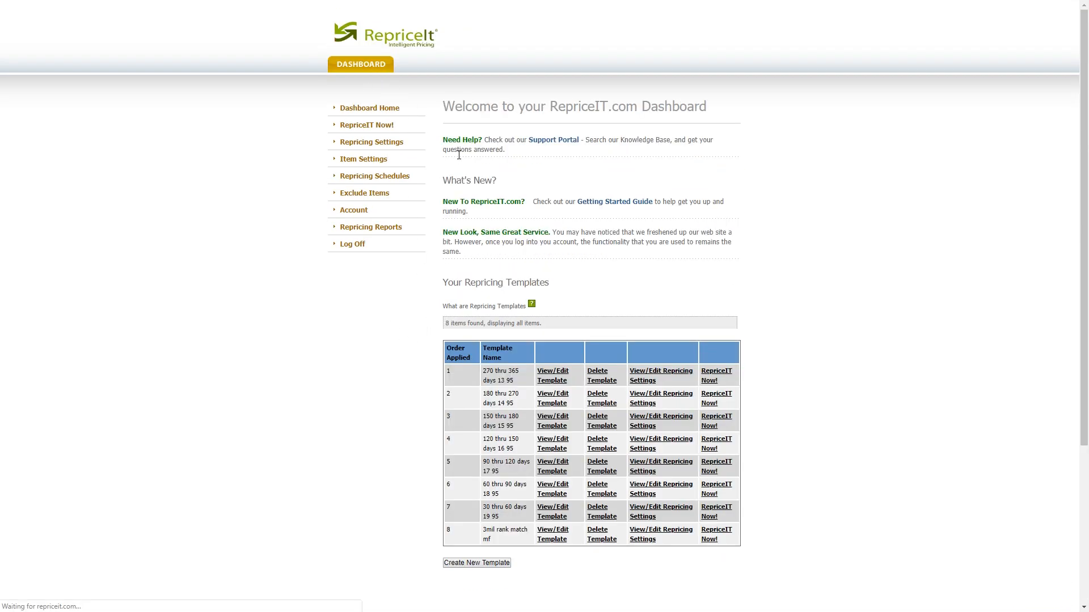
{"action": "scroll", "coordinate": [440, 308], "scroll_direction": "down", "scroll_amount": 4}
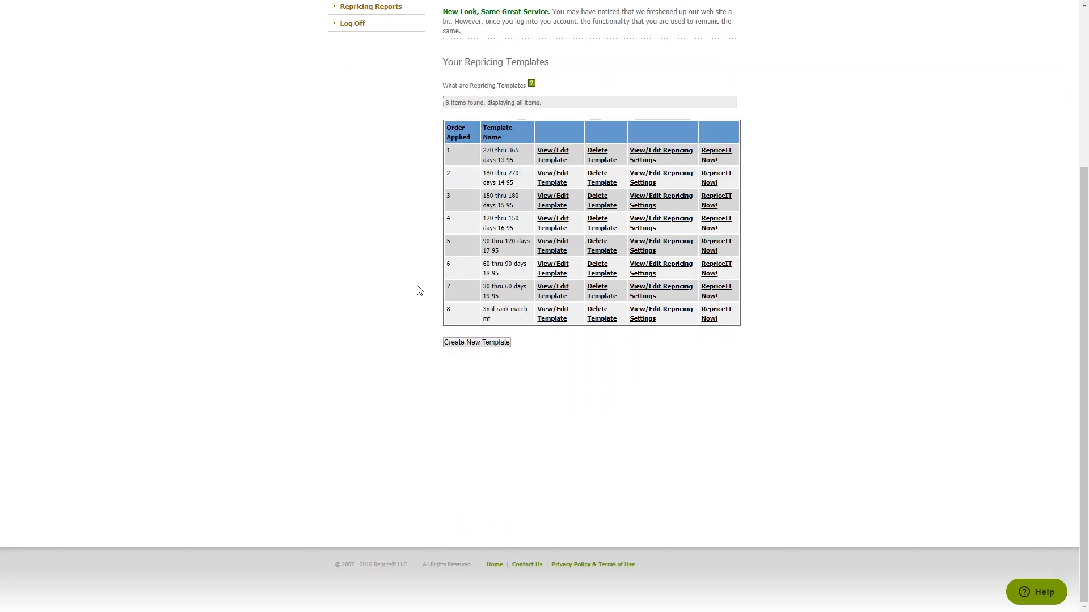
{"action": "scroll", "coordinate": [419, 291], "scroll_direction": "up", "scroll_amount": 3}
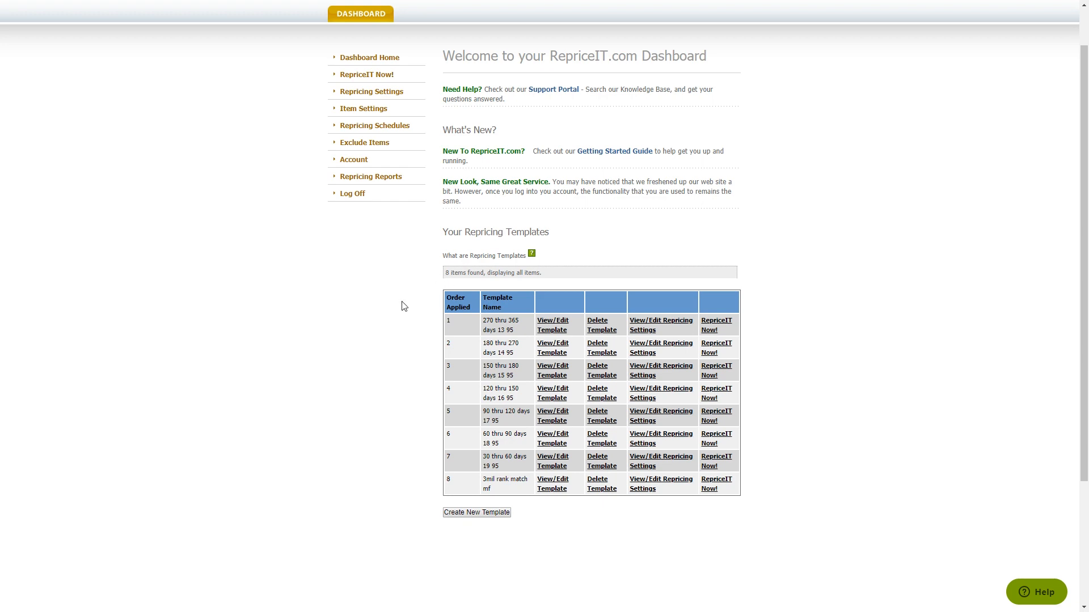
{"action": "scroll", "coordinate": [498, 361], "scroll_direction": "down", "scroll_amount": 3}
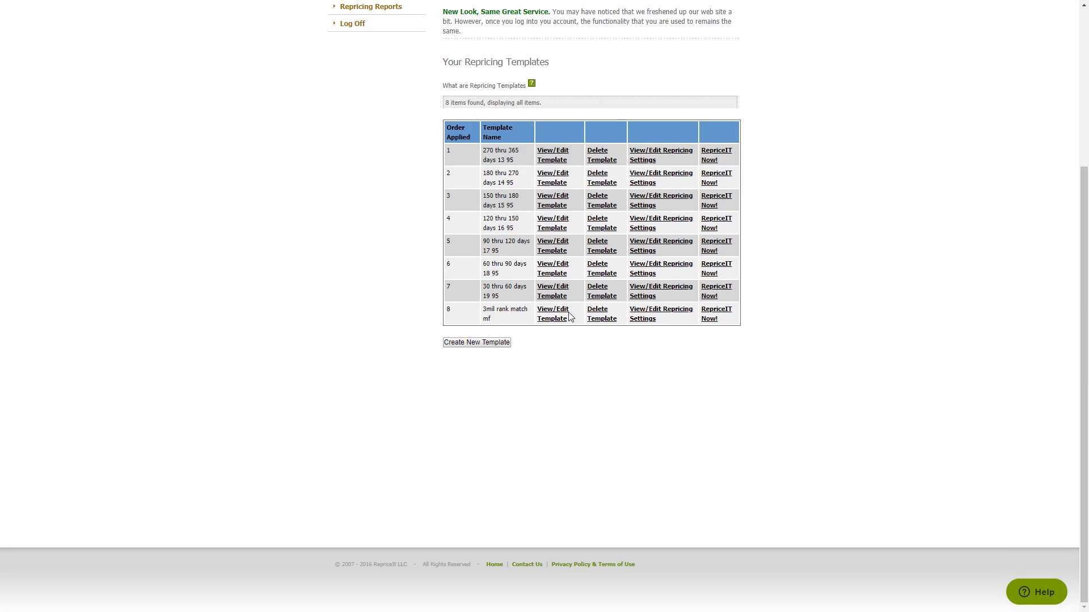
{"action": "left_click", "coordinate": [651, 316]}
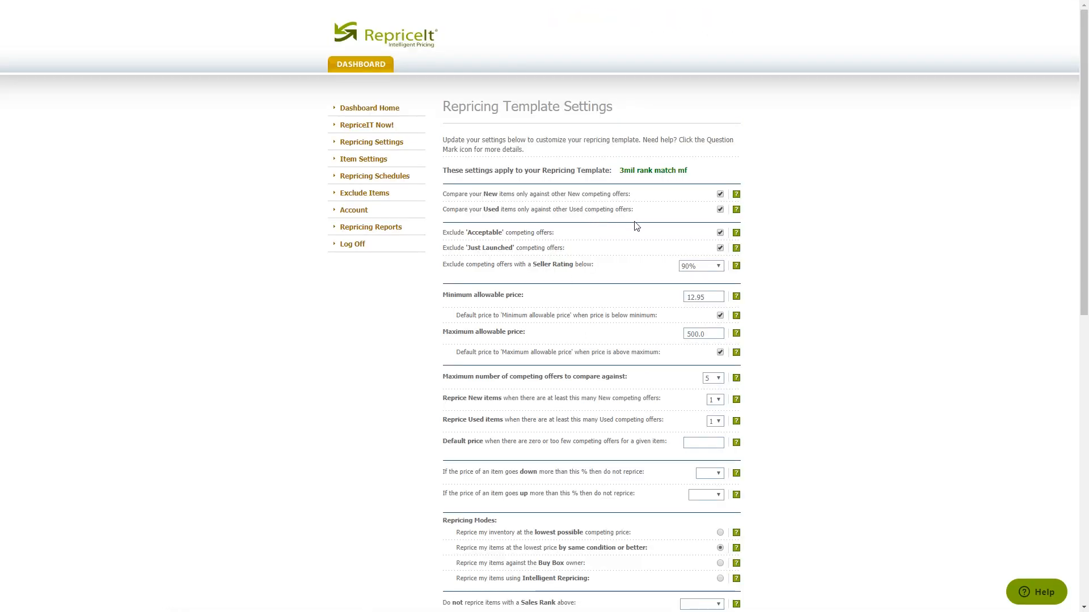
Step: Examine the 3mil rank match mf template's minimum allowable price and its competing offer limit choices, keeping 5
{"action": "scroll", "coordinate": [636, 225], "scroll_direction": "down", "scroll_amount": 3}
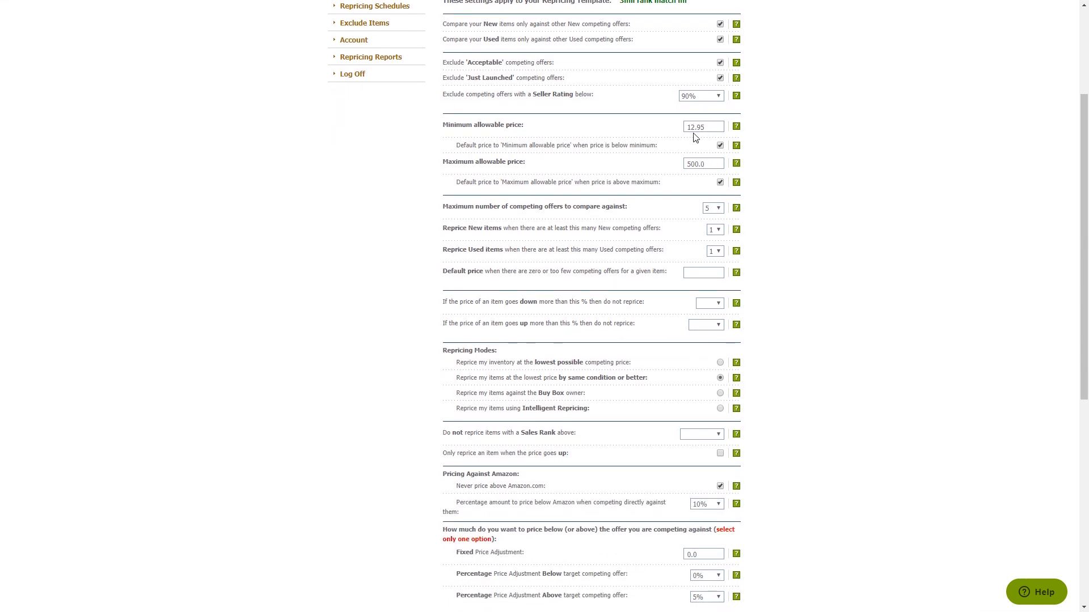
{"action": "double_click", "coordinate": [699, 128]}
{"action": "scroll", "coordinate": [754, 148], "scroll_direction": "down", "scroll_amount": 1}
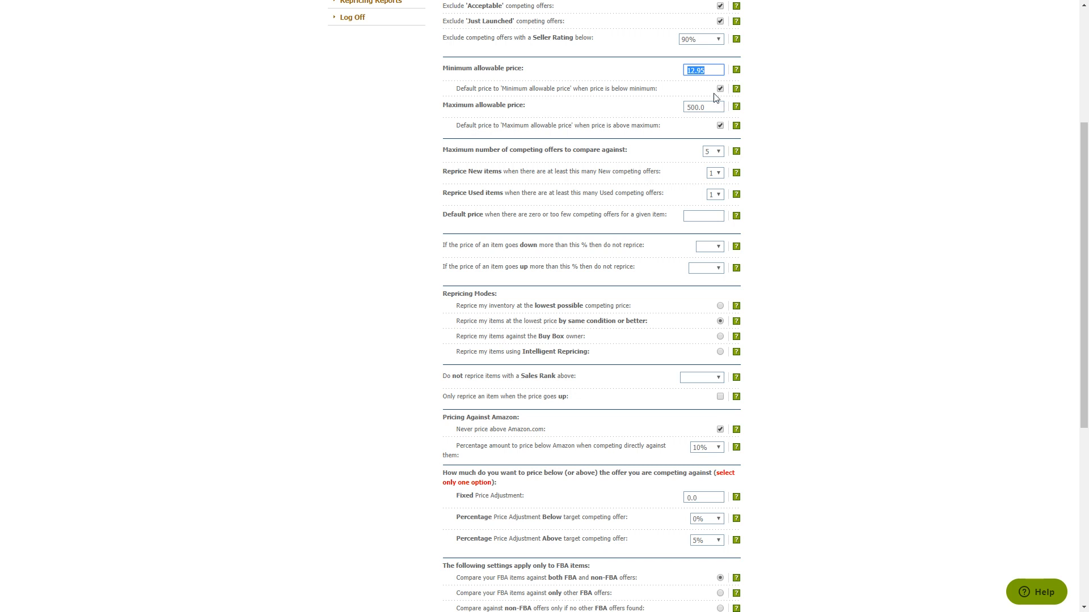
{"action": "left_click", "coordinate": [715, 153]}
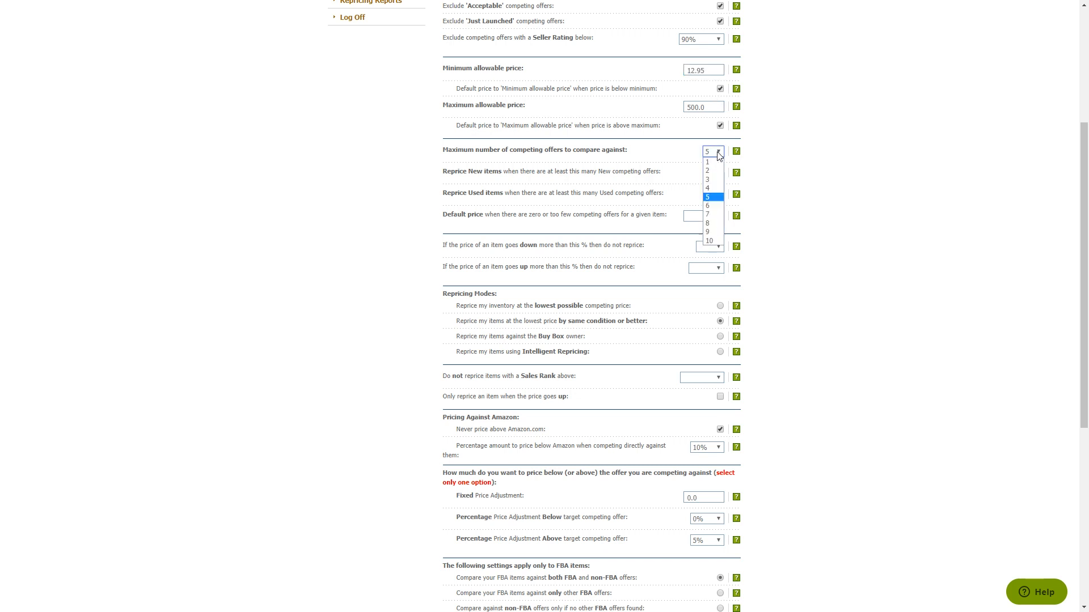
{"action": "left_click", "coordinate": [716, 198]}
{"action": "scroll", "coordinate": [777, 227], "scroll_direction": "down", "scroll_amount": 1}
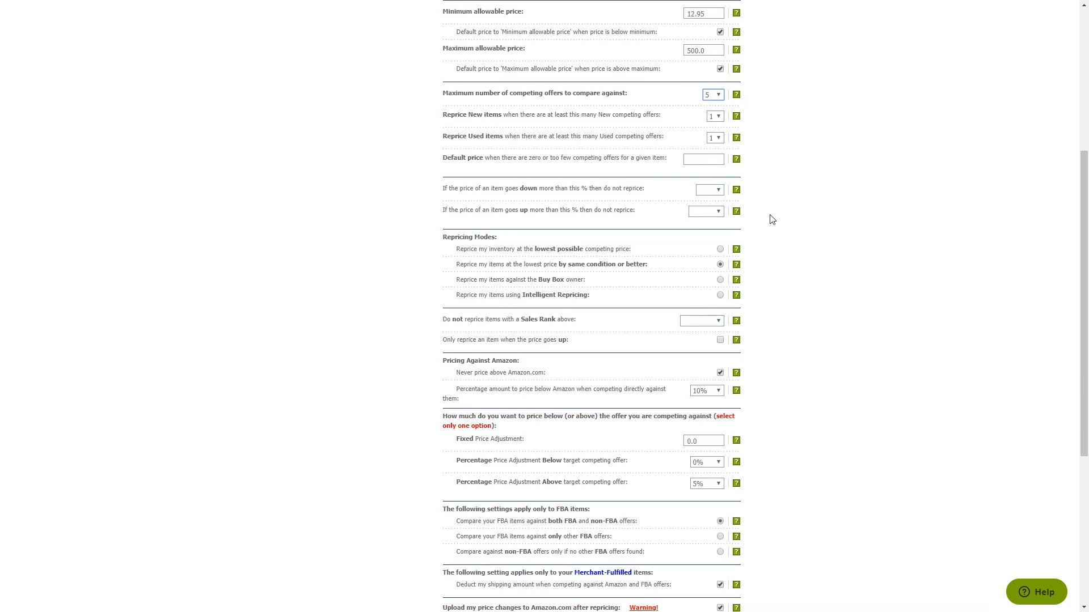
Step: Highlight the repricing mode that prices items at the lowest price by same condition or better
{"action": "scroll", "coordinate": [737, 217], "scroll_direction": "down", "scroll_amount": 2}
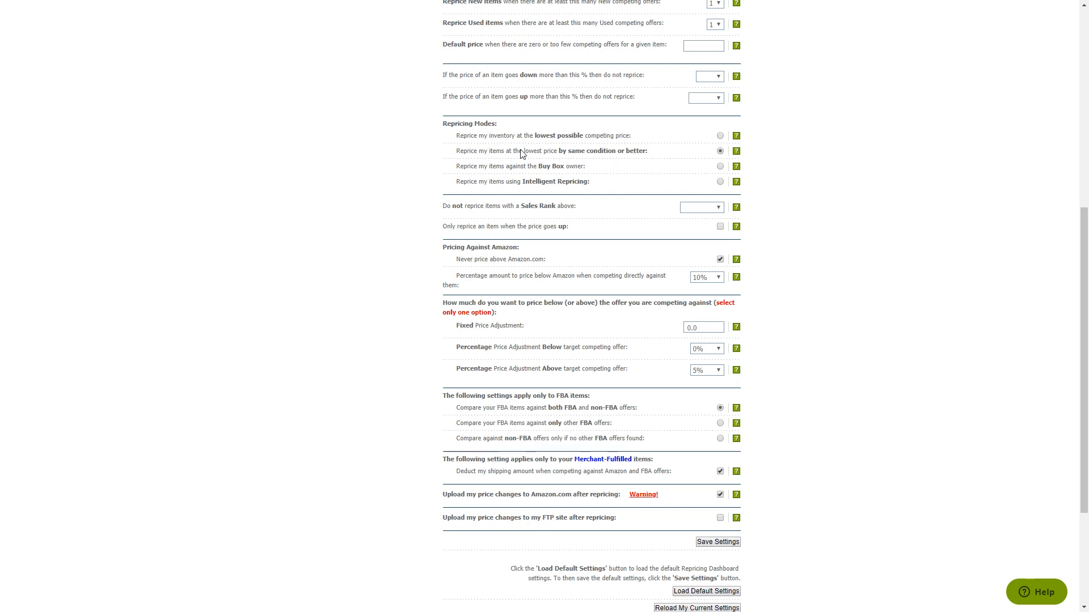
{"action": "left_click_drag", "start_coordinate": [463, 152], "coordinate": [651, 158]}
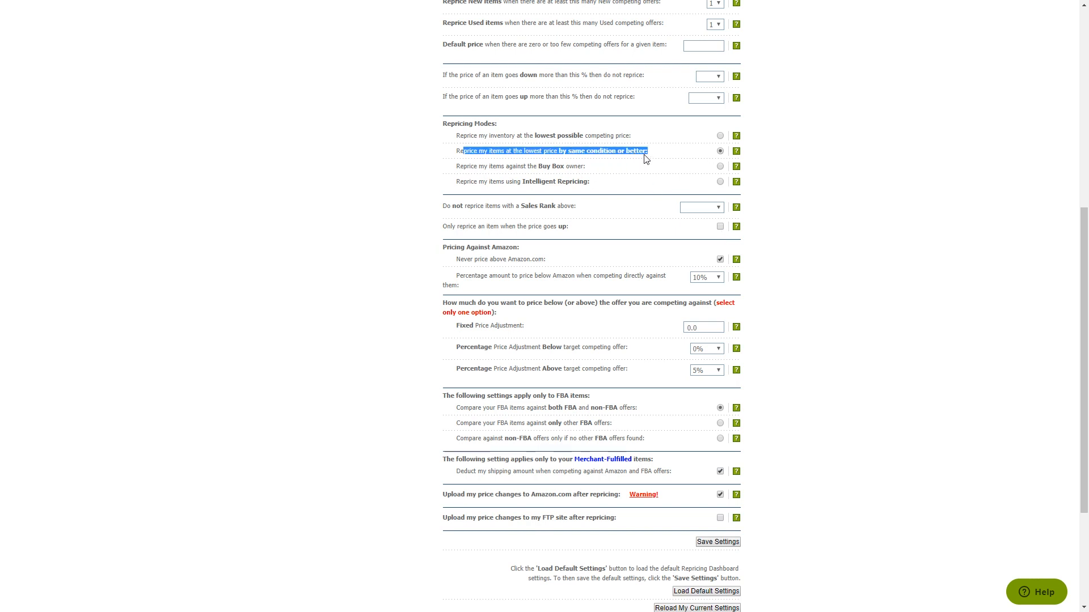
{"action": "left_click", "coordinate": [523, 151]}
{"action": "left_click_drag", "start_coordinate": [509, 152], "coordinate": [651, 158]}
{"action": "scroll", "coordinate": [699, 156], "scroll_direction": "down", "scroll_amount": 1}
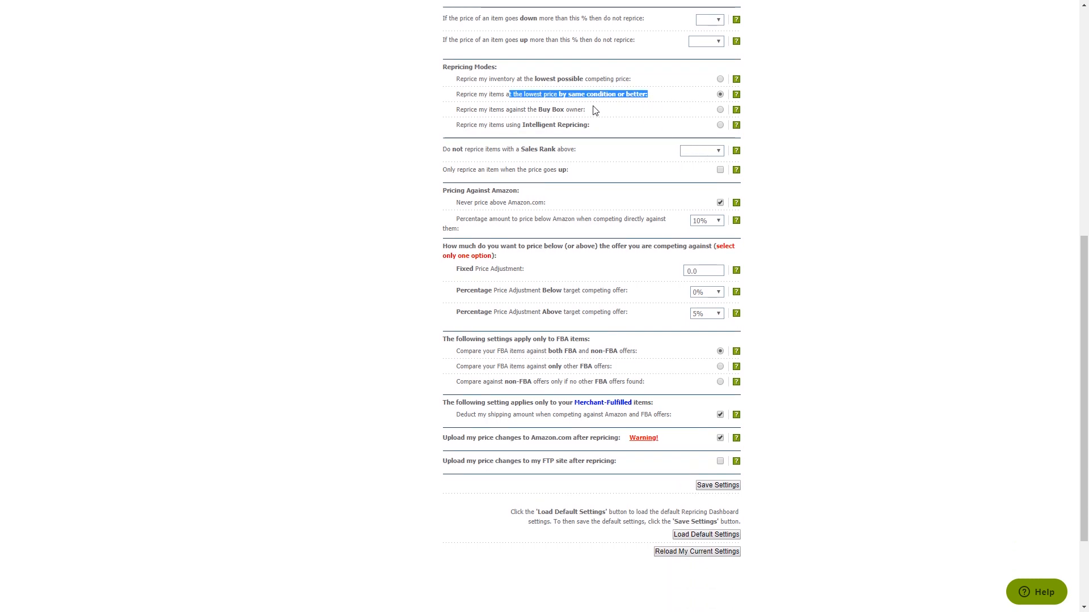
Step: Examine the choices for the percentage price adjustment above the target competing offer, keeping 5%
{"action": "scroll", "coordinate": [680, 131], "scroll_direction": "down", "scroll_amount": 1}
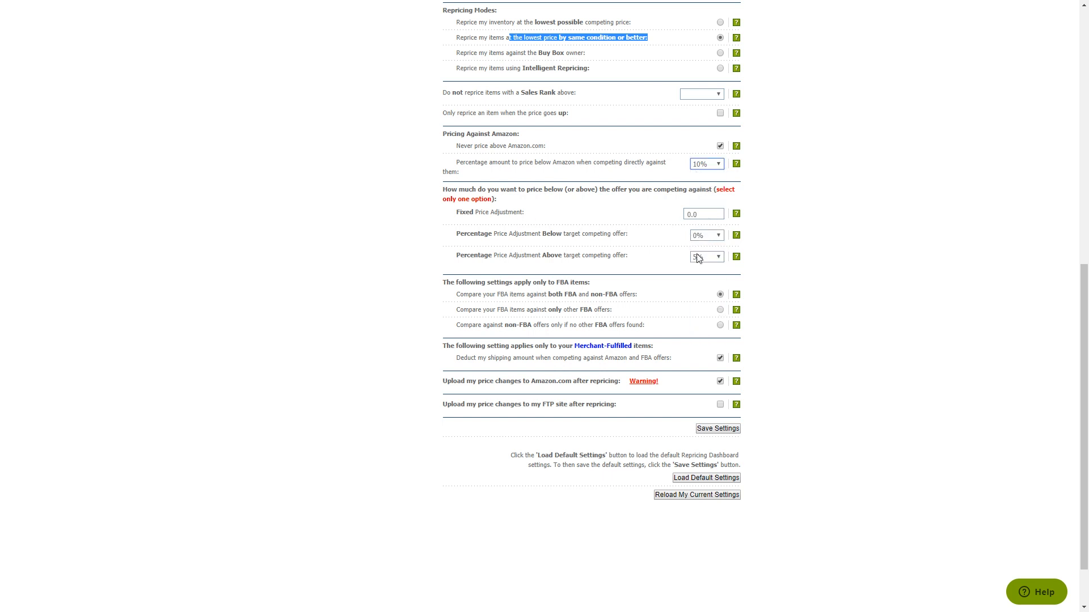
{"action": "left_click", "coordinate": [709, 262]}
{"action": "left_click", "coordinate": [709, 261]}
{"action": "left_click", "coordinate": [709, 262]}
{"action": "left_click", "coordinate": [709, 262]}
{"action": "scroll", "coordinate": [804, 267], "scroll_direction": "down", "scroll_amount": 2}
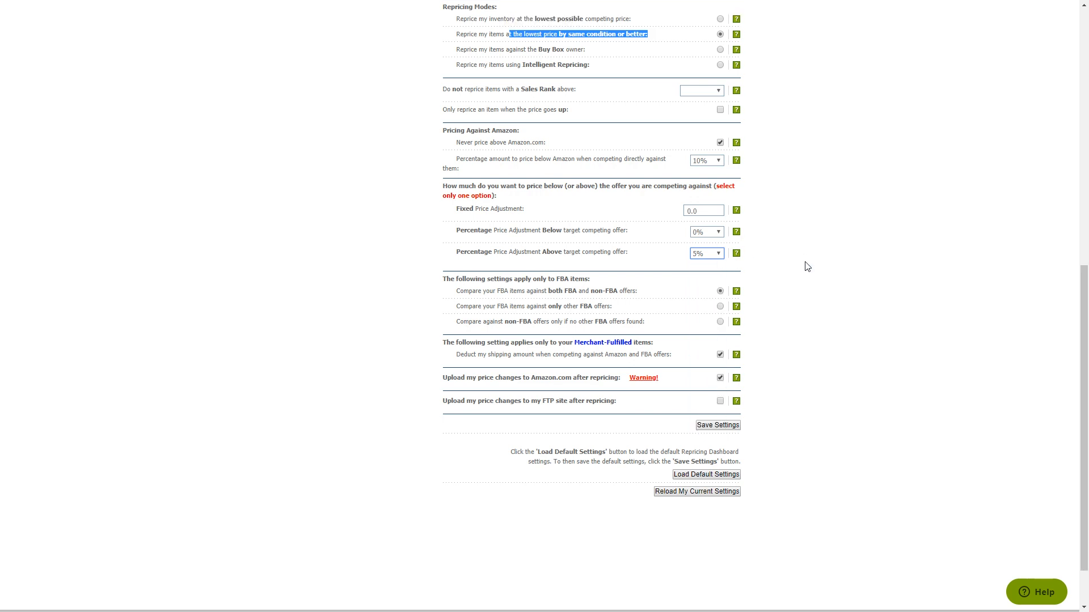
{"action": "left_click", "coordinate": [701, 195]}
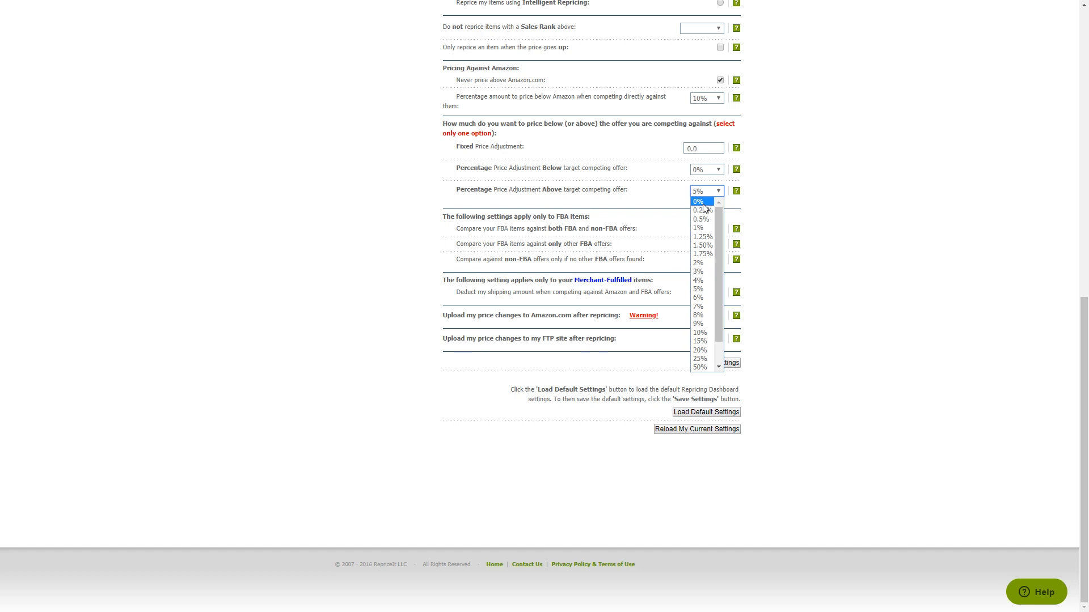
{"action": "left_click", "coordinate": [701, 288]}
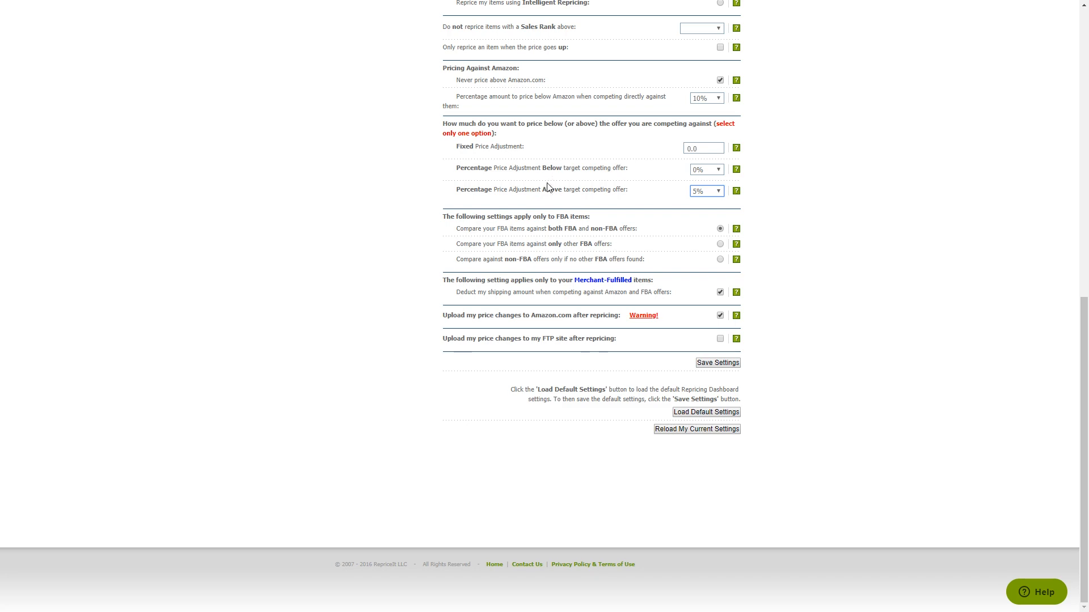
{"action": "left_click", "coordinate": [803, 216]}
Step: Look over the whole 3mil rank match mf settings page once more and return to the dashboard
{"action": "scroll", "coordinate": [774, 179], "scroll_direction": "up", "scroll_amount": 5}
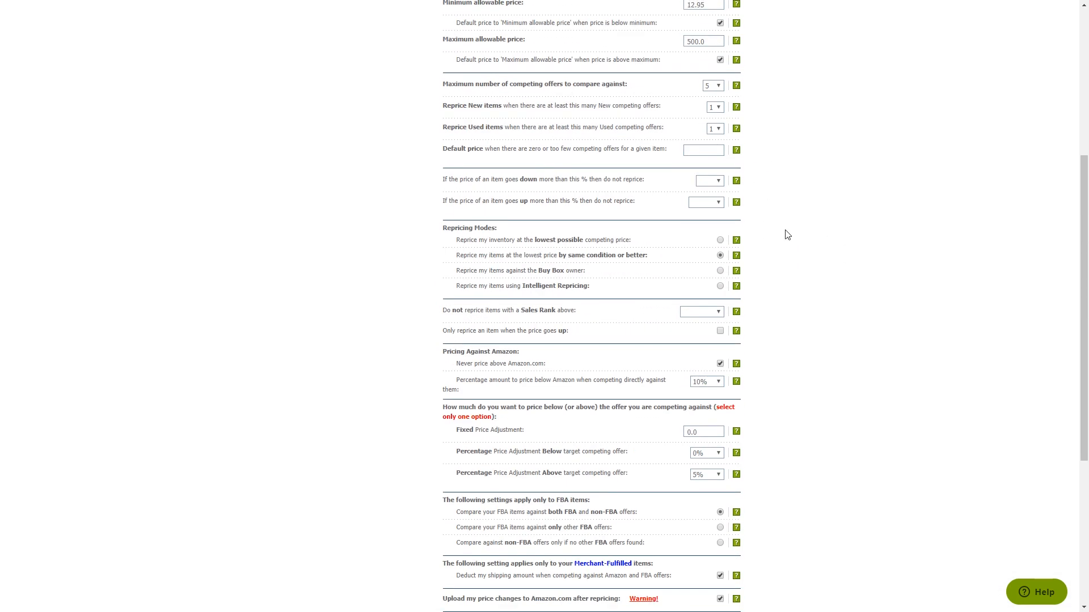
{"action": "scroll", "coordinate": [784, 233], "scroll_direction": "down", "scroll_amount": 5}
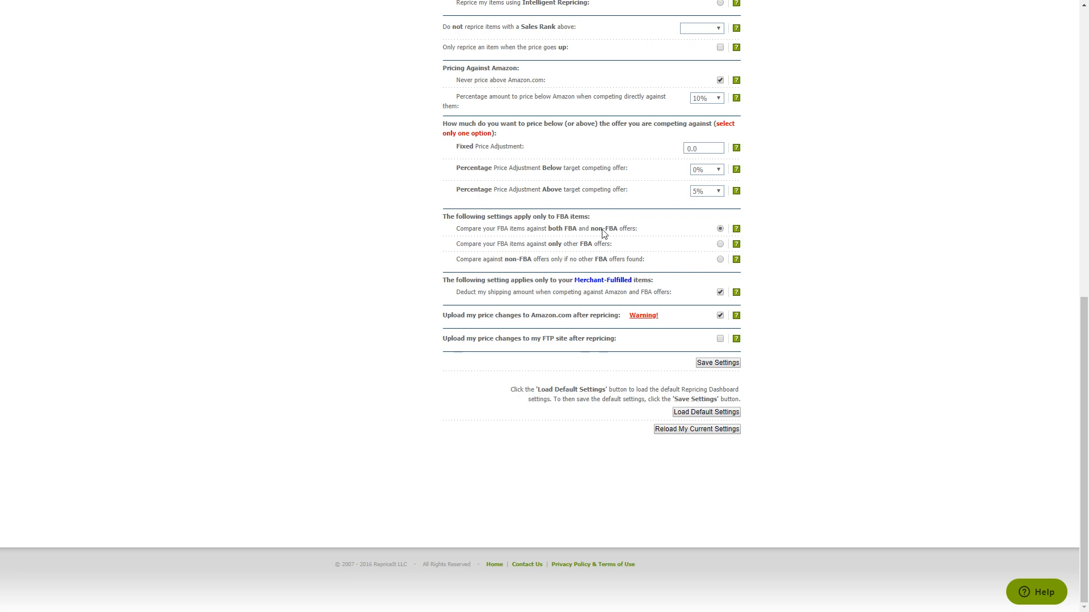
{"action": "scroll", "coordinate": [807, 380], "scroll_direction": "up", "scroll_amount": 10}
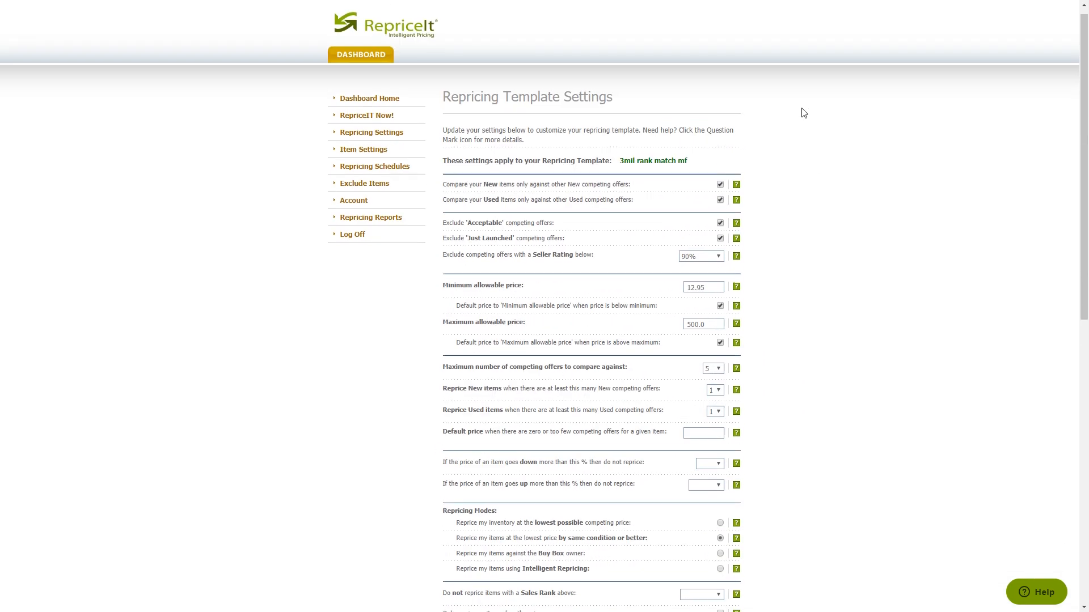
{"action": "scroll", "coordinate": [760, 369], "scroll_direction": "down", "scroll_amount": 9}
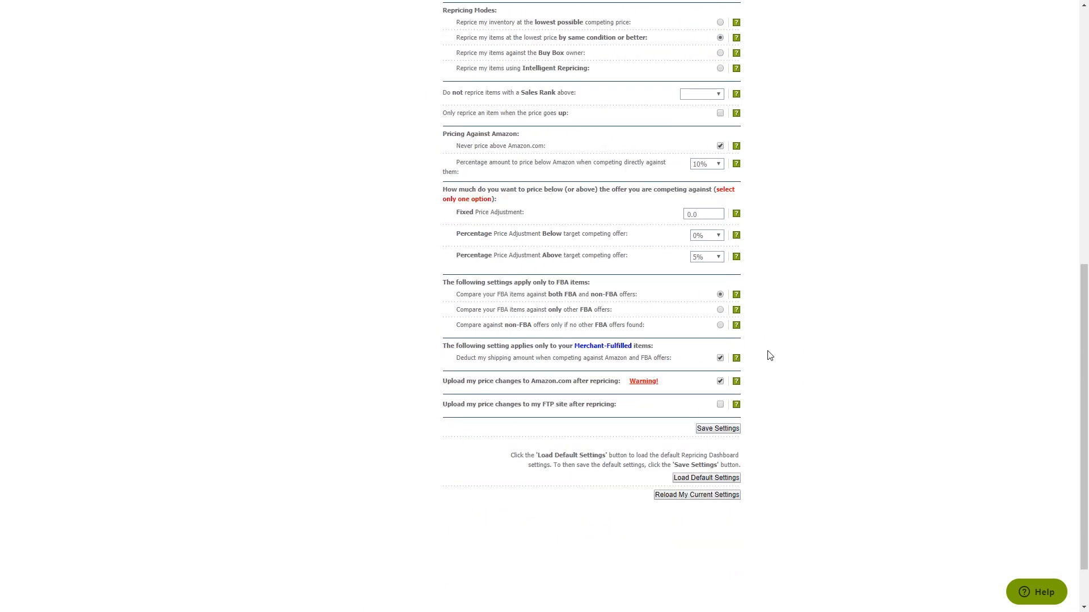
{"action": "scroll", "coordinate": [764, 359], "scroll_direction": "up", "scroll_amount": 10}
{"action": "left_click", "coordinate": [361, 64]}
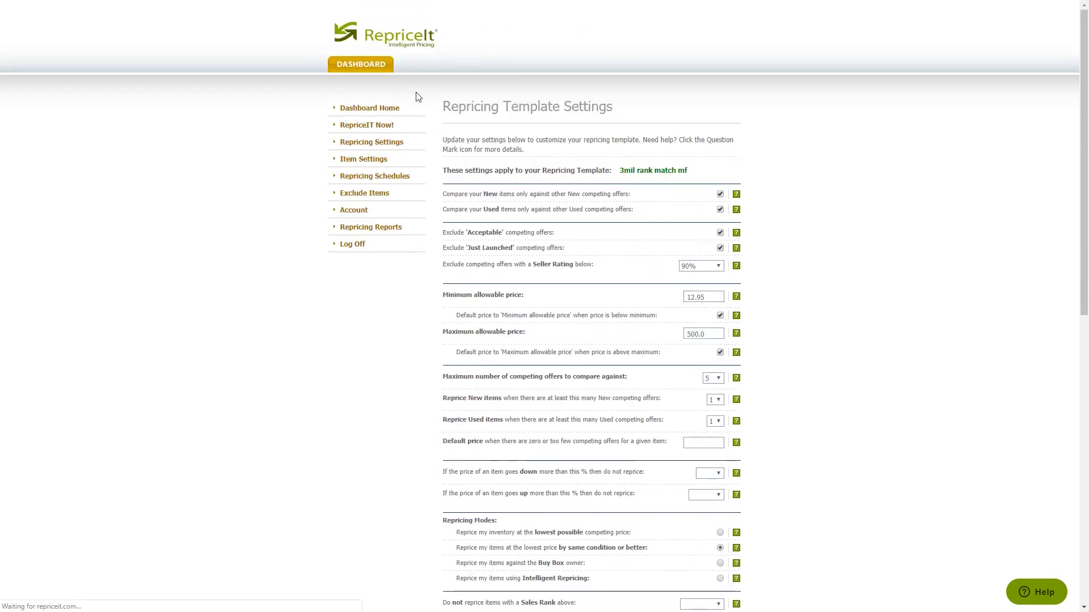
{"action": "scroll", "coordinate": [634, 243], "scroll_direction": "down", "scroll_amount": 4}
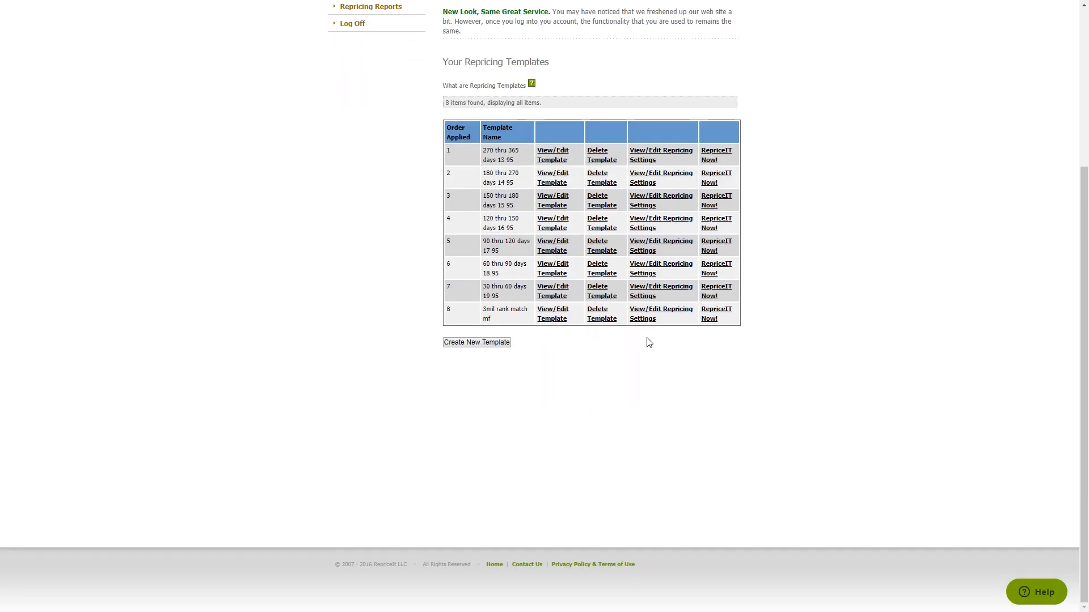
{"action": "scroll", "coordinate": [820, 326], "scroll_direction": "up", "scroll_amount": 4}
{"action": "scroll", "coordinate": [817, 301], "scroll_direction": "down", "scroll_amount": 4}
{"action": "scroll", "coordinate": [730, 150], "scroll_direction": "up", "scroll_amount": 4}
{"action": "scroll", "coordinate": [755, 372], "scroll_direction": "down", "scroll_amount": 4}
{"action": "scroll", "coordinate": [764, 334], "scroll_direction": "up", "scroll_amount": 4}
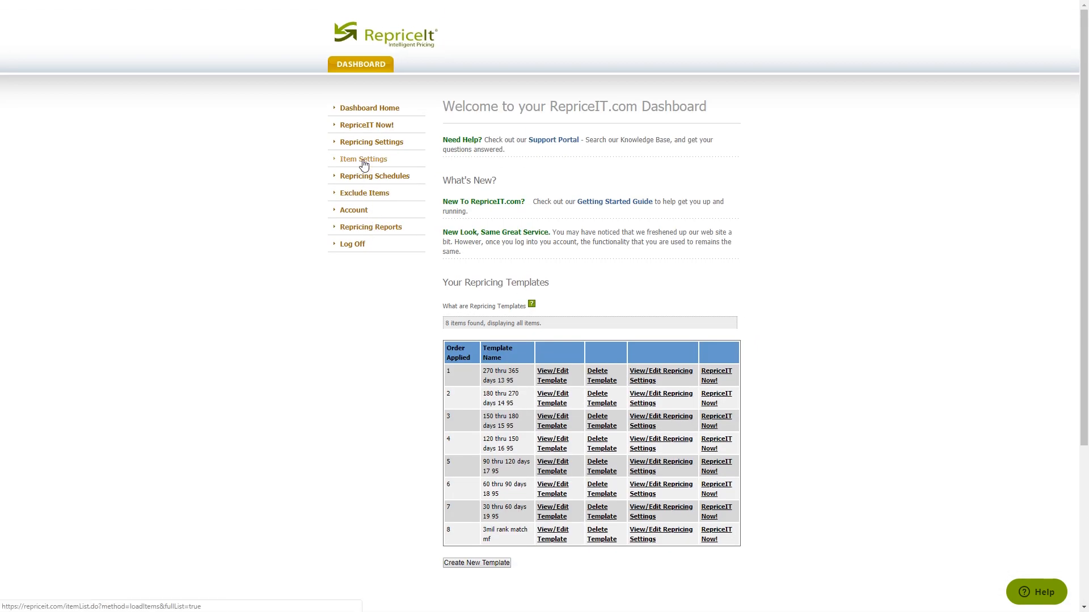
Step: View the Repricing Reports and Repricing Settings pages, going back to the dashboard after each
{"action": "left_click", "coordinate": [375, 125]}
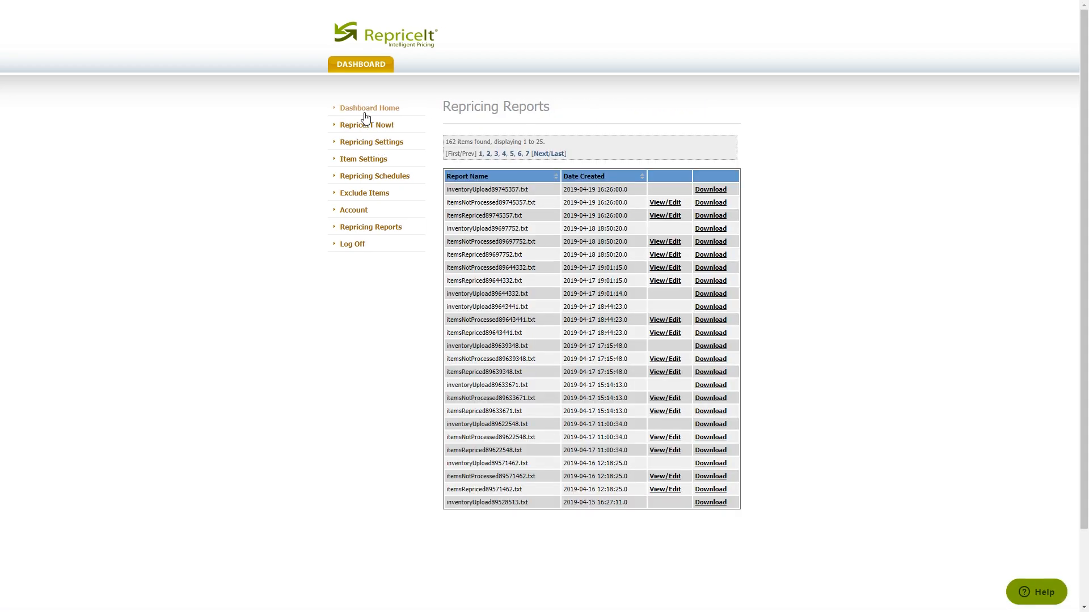
{"action": "left_click", "coordinate": [353, 108]}
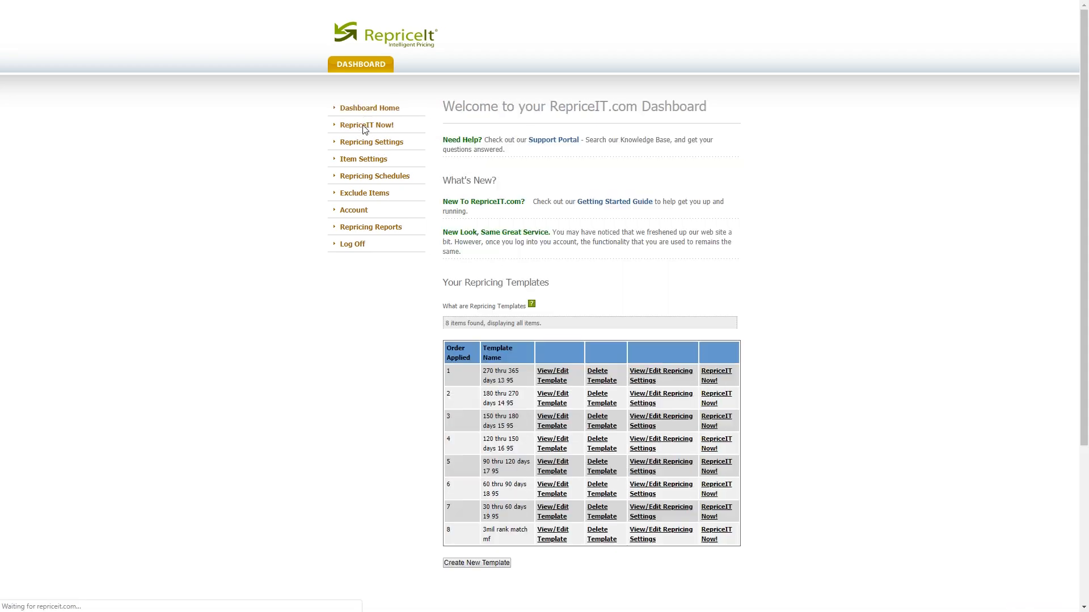
{"action": "left_click", "coordinate": [348, 124]}
{"action": "left_click", "coordinate": [364, 142]}
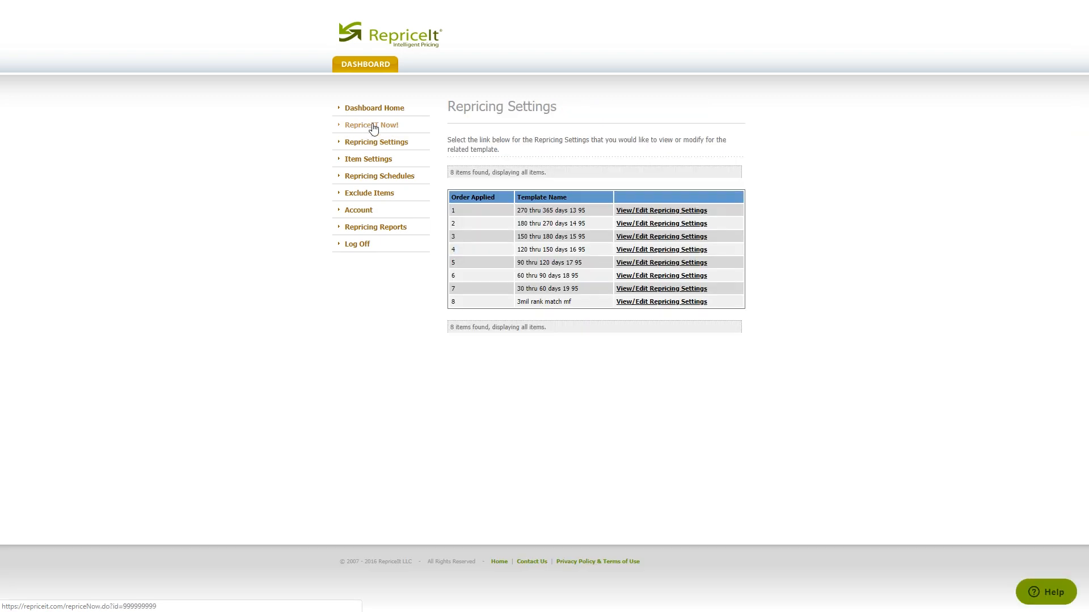
{"action": "left_click", "coordinate": [369, 126]}
{"action": "left_click", "coordinate": [395, 109]}
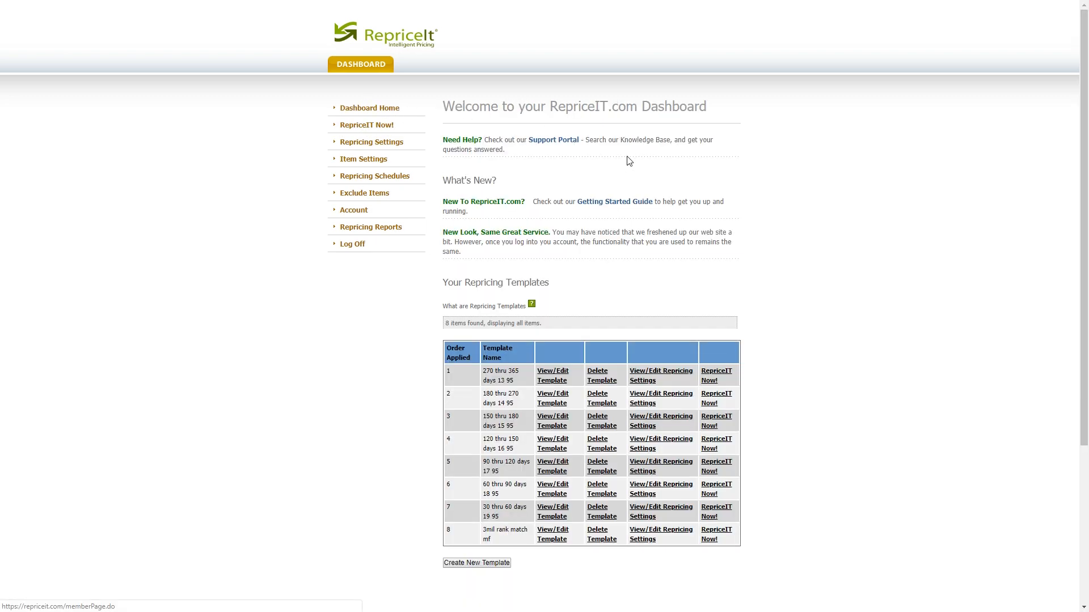
{"action": "scroll", "coordinate": [710, 347], "scroll_direction": "down", "scroll_amount": 3}
{"action": "left_click", "coordinate": [710, 347]}
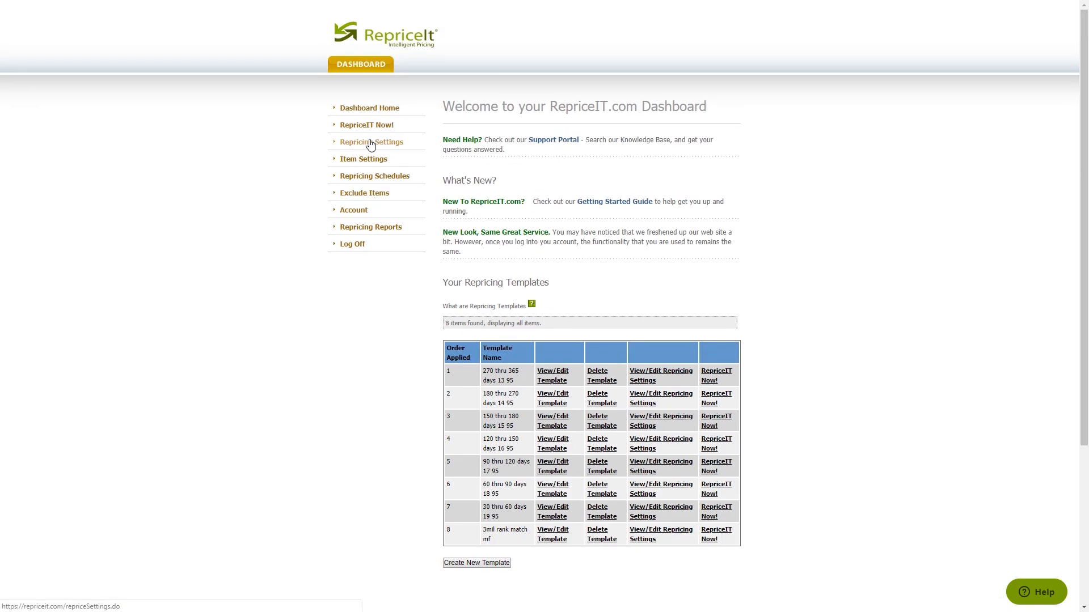
{"action": "left_click", "coordinate": [370, 143]}
{"action": "left_click", "coordinate": [372, 109]}
Step: Open the repricing settings of the 270 thru 365 days 13 95 template and examine its fixed price adjustment
{"action": "scroll", "coordinate": [577, 318], "scroll_direction": "down", "scroll_amount": 3}
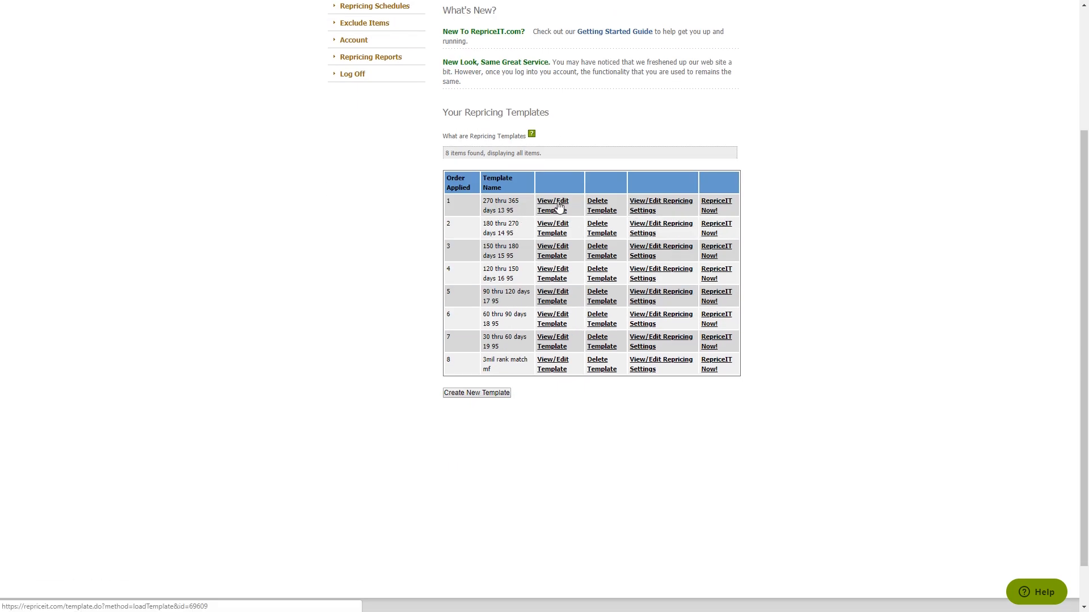
{"action": "left_click", "coordinate": [656, 204]}
{"action": "scroll", "coordinate": [661, 214], "scroll_direction": "down", "scroll_amount": 15}
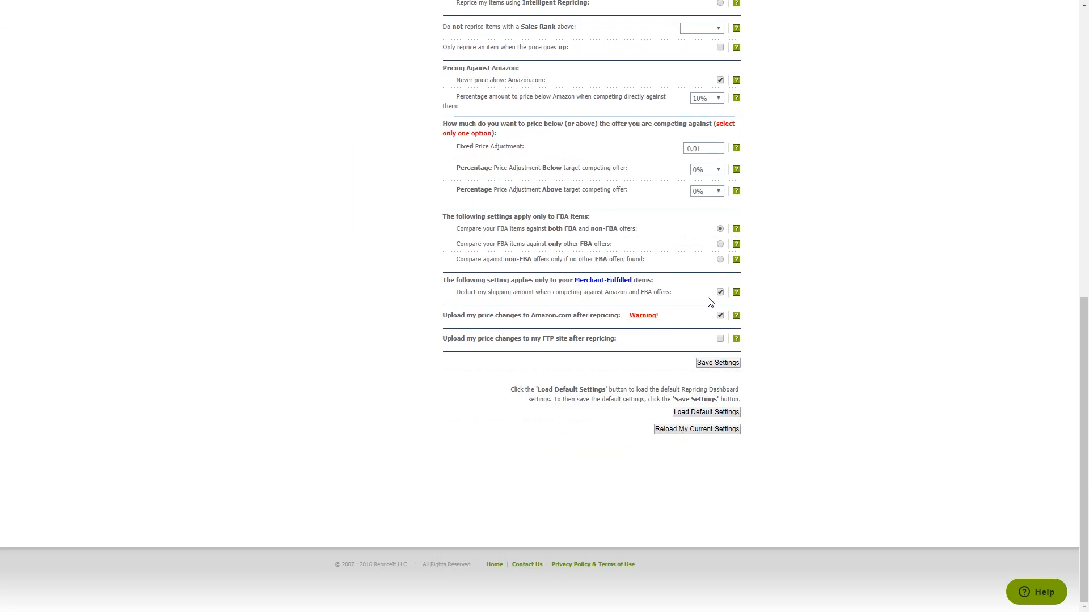
{"action": "left_click", "coordinate": [698, 148]}
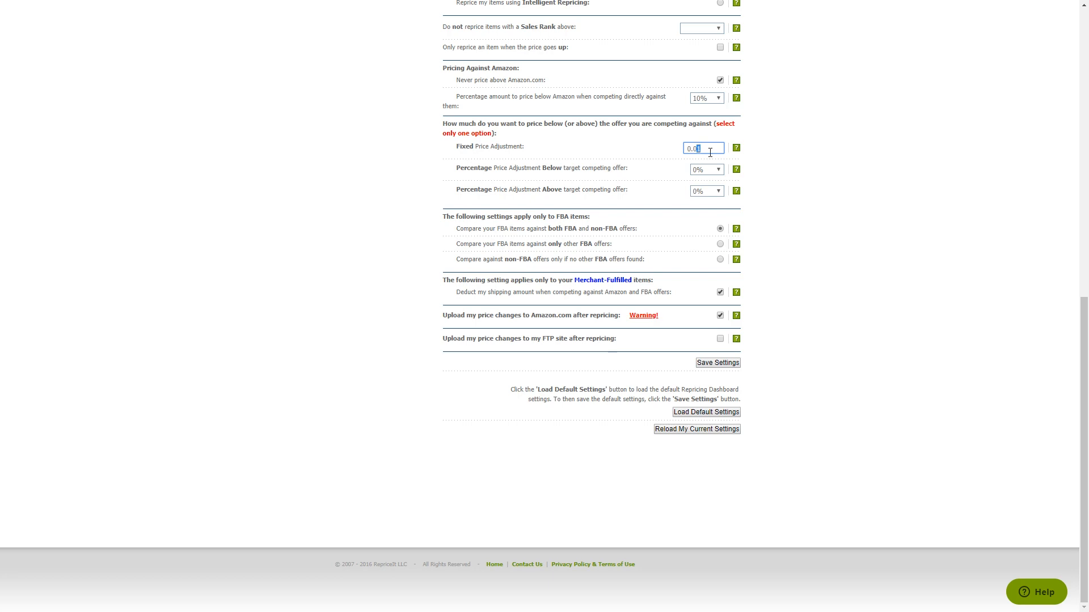
{"action": "left_click", "coordinate": [796, 201]}
{"action": "scroll", "coordinate": [880, 326], "scroll_direction": "up", "scroll_amount": 15}
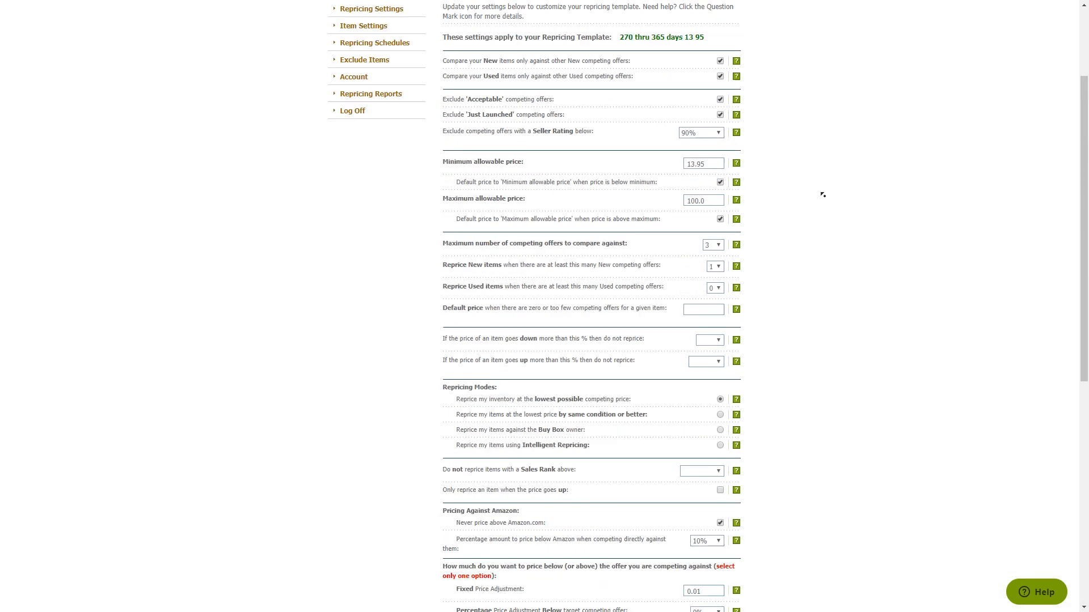
Step: Leave the template's settings, view the list of repricing reports and return to the dashboard
{"action": "left_click", "coordinate": [377, 66]}
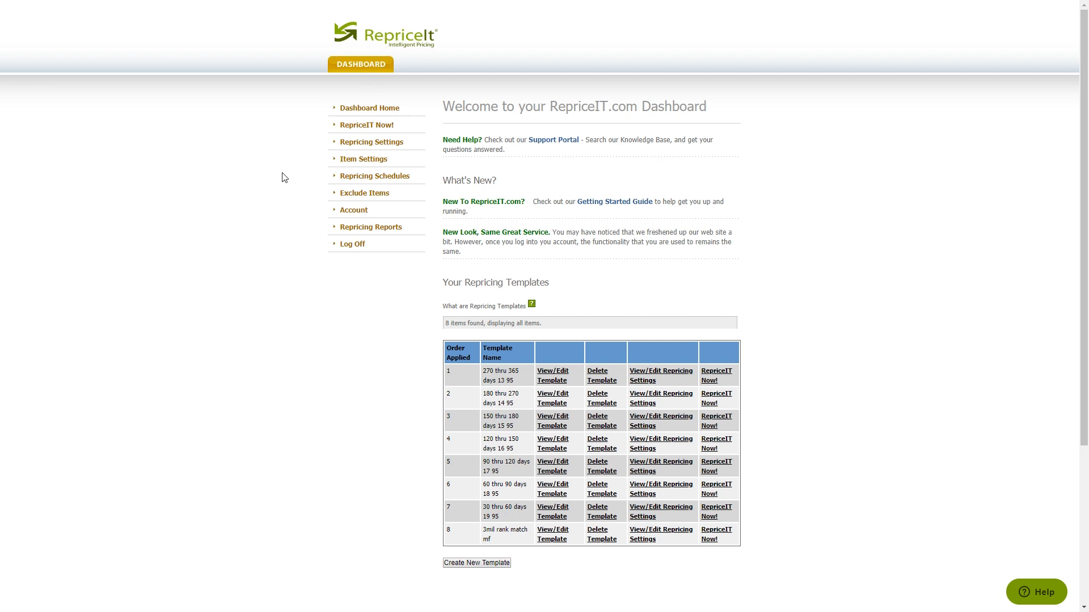
{"action": "scroll", "coordinate": [286, 173], "scroll_direction": "down", "scroll_amount": 3}
{"action": "scroll", "coordinate": [290, 168], "scroll_direction": "up", "scroll_amount": 3}
{"action": "left_click", "coordinate": [380, 228]}
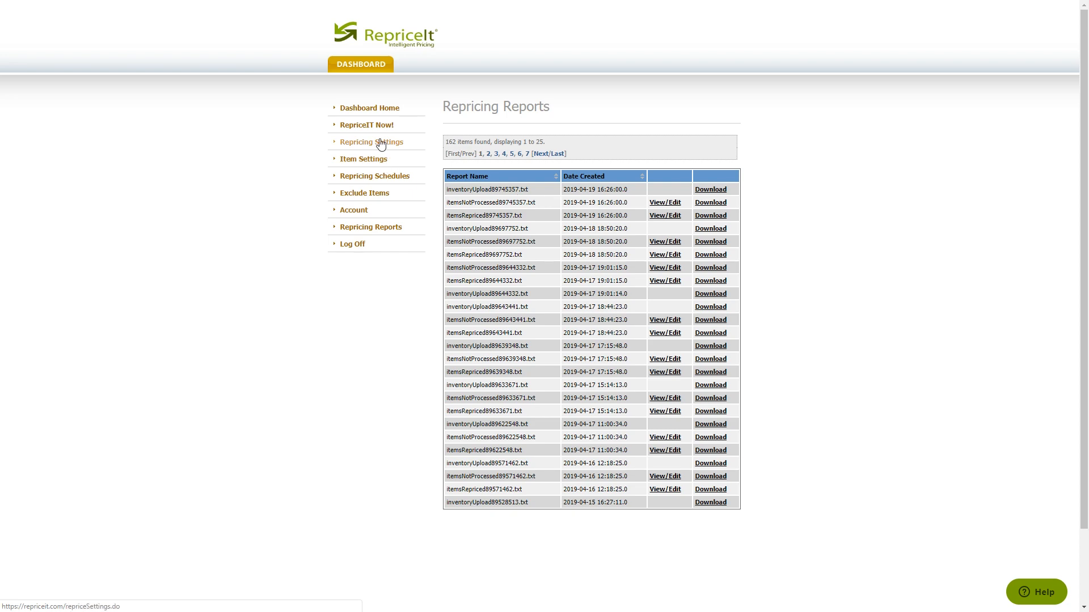
{"action": "left_click", "coordinate": [375, 109]}
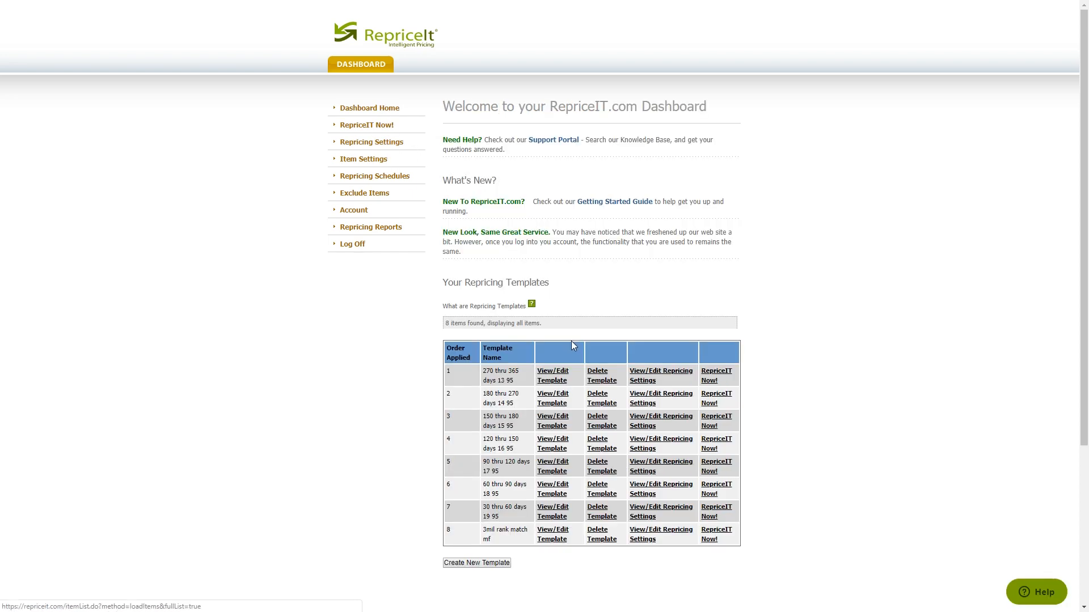
{"action": "scroll", "coordinate": [474, 260], "scroll_direction": "down", "scroll_amount": 3}
{"action": "scroll", "coordinate": [464, 254], "scroll_direction": "up", "scroll_amount": 3}
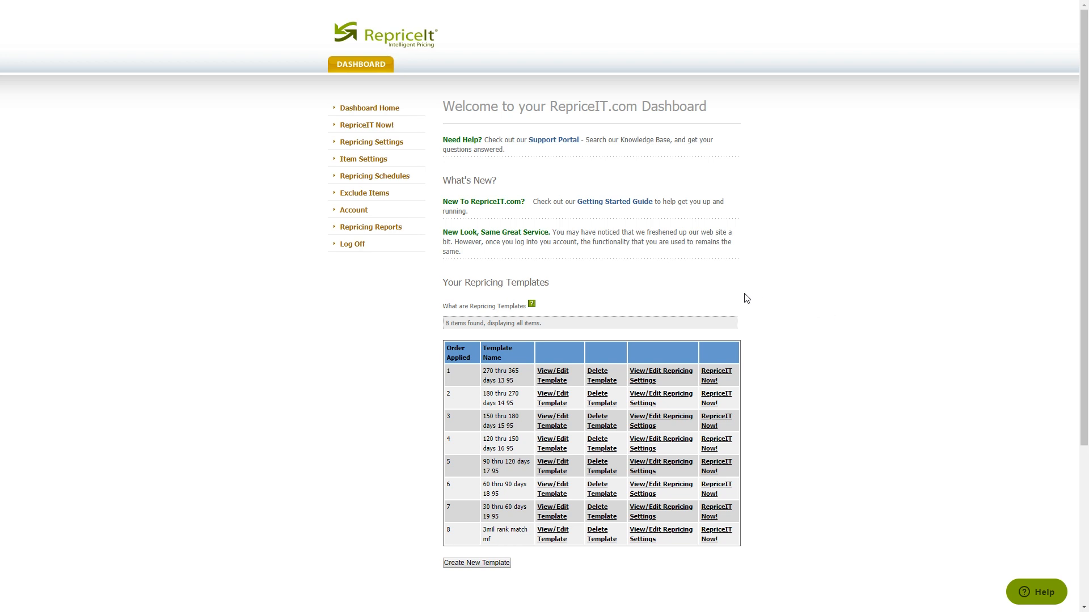
{"action": "scroll", "coordinate": [746, 298], "scroll_direction": "down", "scroll_amount": 1}
{"action": "scroll", "coordinate": [828, 316], "scroll_direction": "down", "scroll_amount": 2}
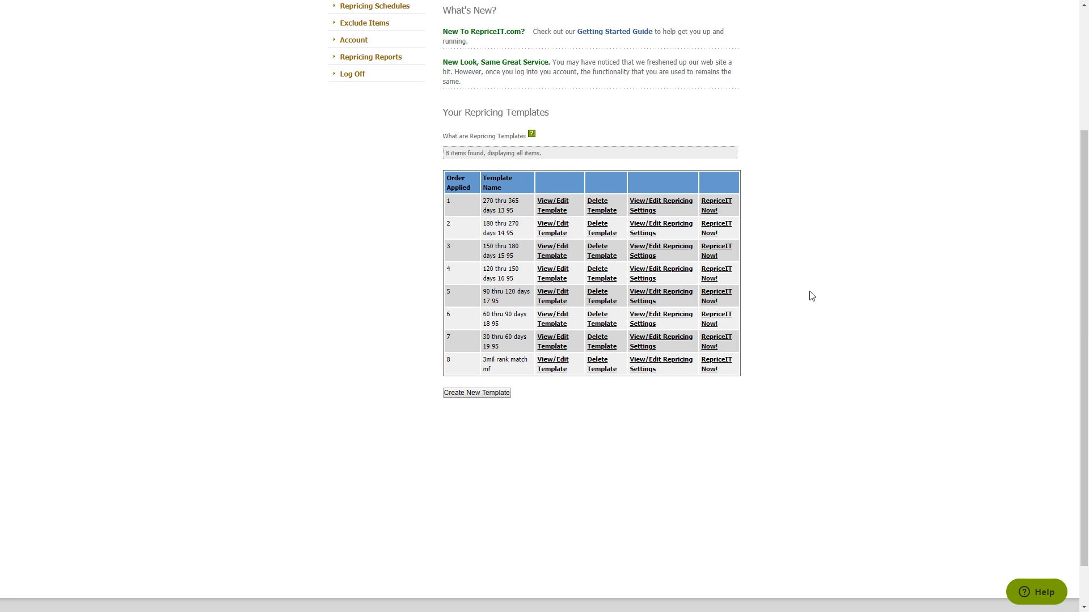
{"action": "scroll", "coordinate": [812, 296], "scroll_direction": "up", "scroll_amount": 3}
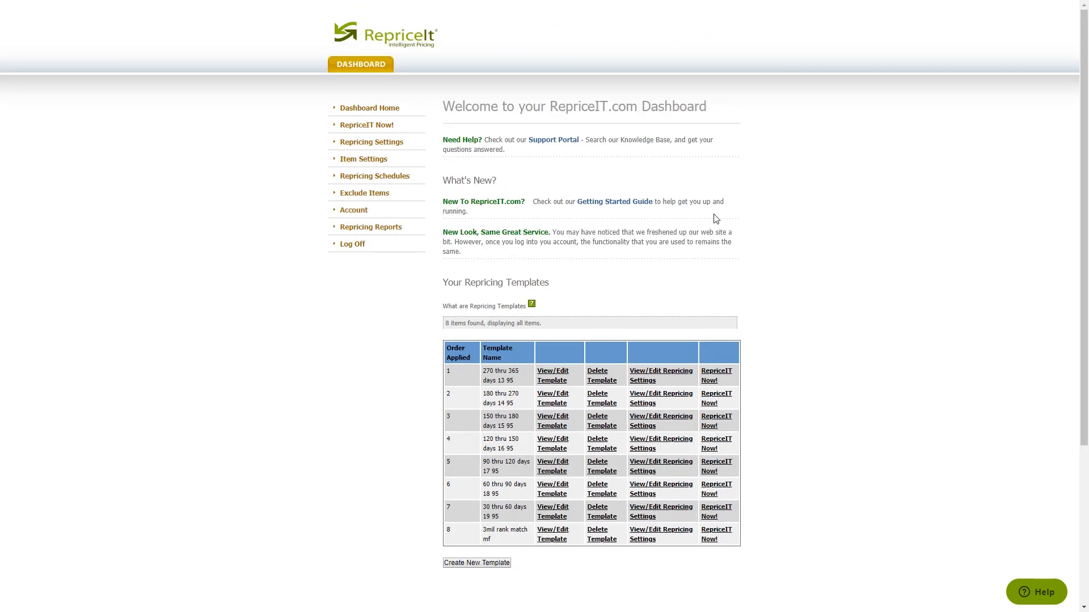
{"action": "scroll", "coordinate": [824, 300], "scroll_direction": "down", "scroll_amount": 4}
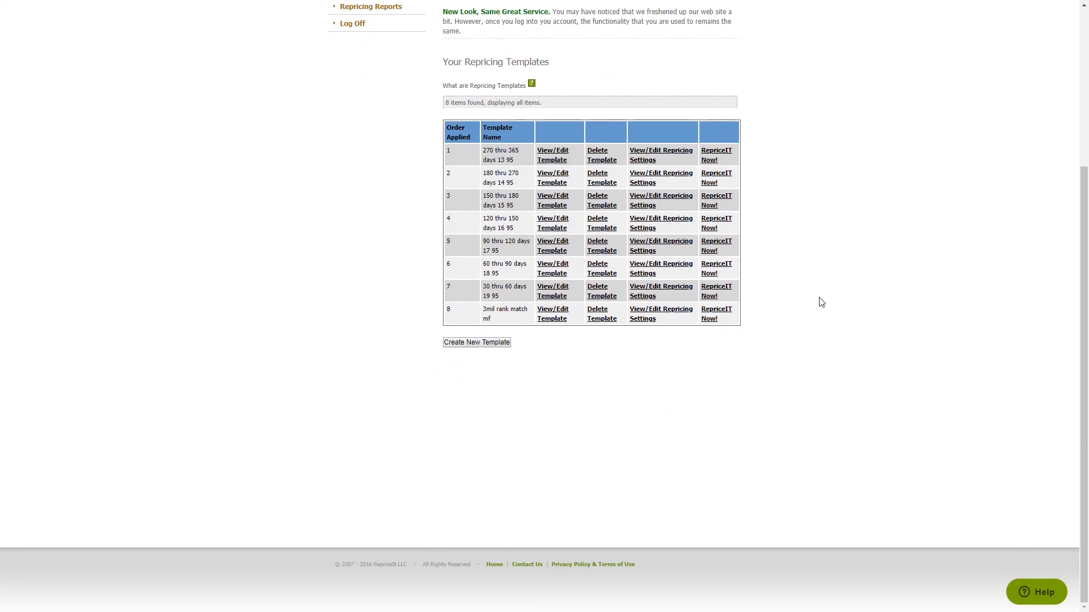
{"action": "scroll", "coordinate": [383, 223], "scroll_direction": "up", "scroll_amount": 4}
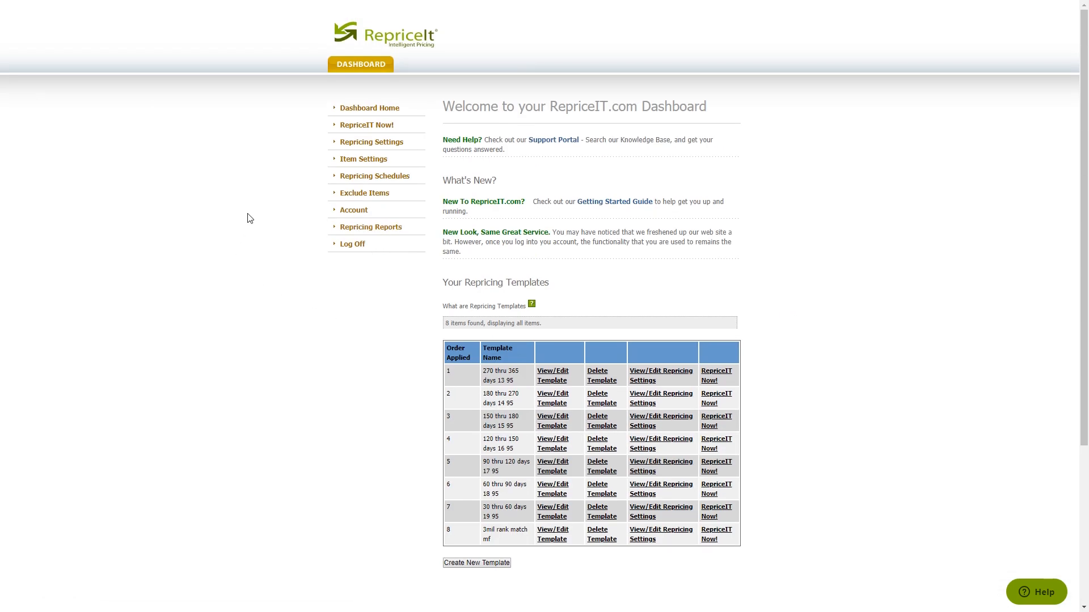
{"action": "left_click", "coordinate": [347, 71]}
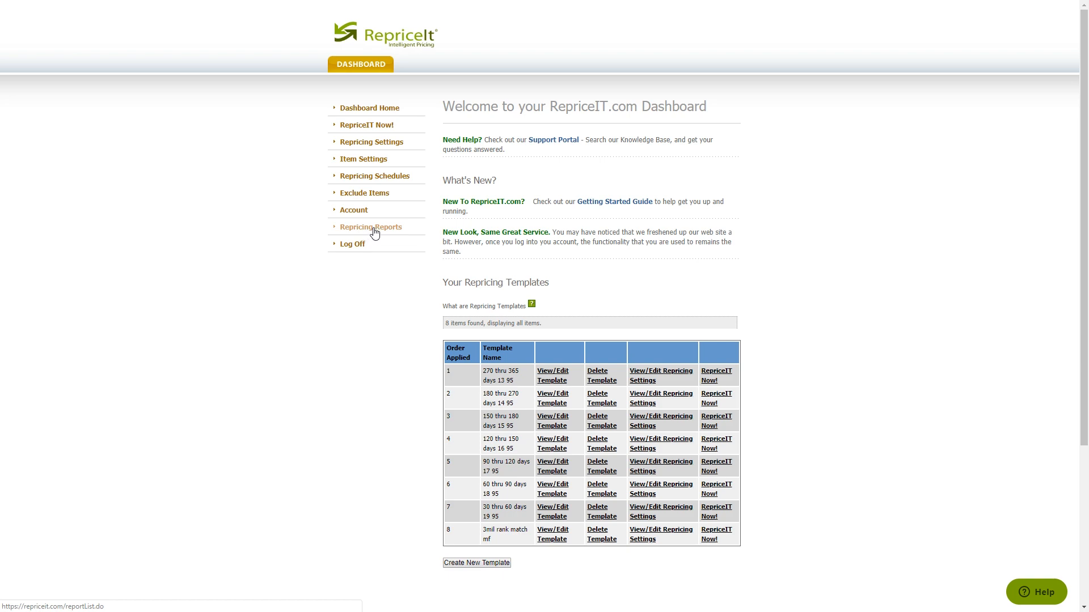
{"action": "scroll", "coordinate": [608, 325], "scroll_direction": "down", "scroll_amount": 4}
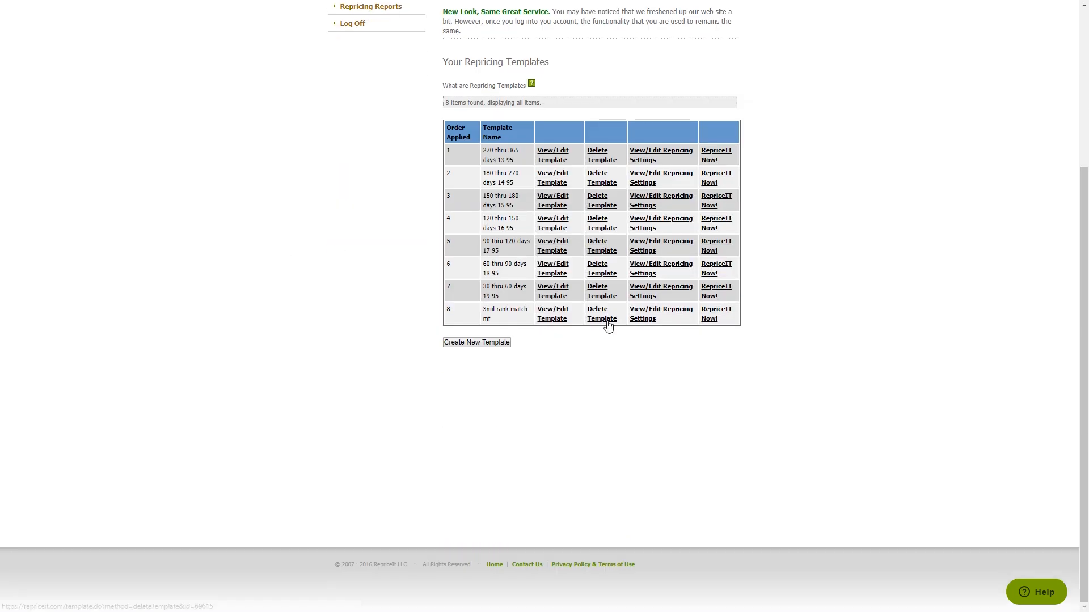
{"action": "scroll", "coordinate": [370, 267], "scroll_direction": "up", "scroll_amount": 4}
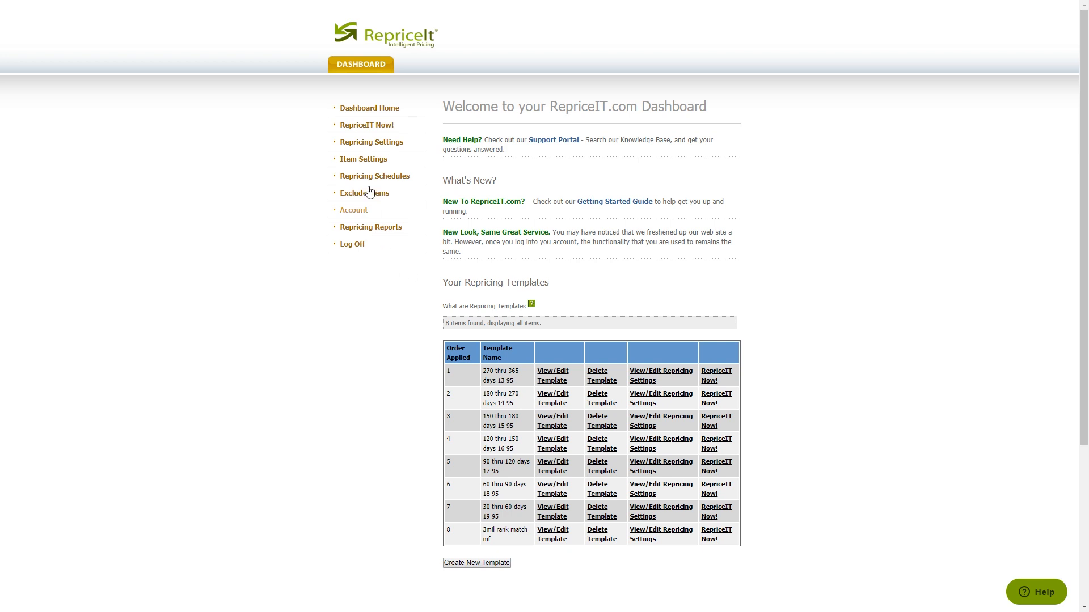
{"action": "left_click", "coordinate": [368, 71]}
{"action": "scroll", "coordinate": [656, 454], "scroll_direction": "down", "scroll_amount": 4}
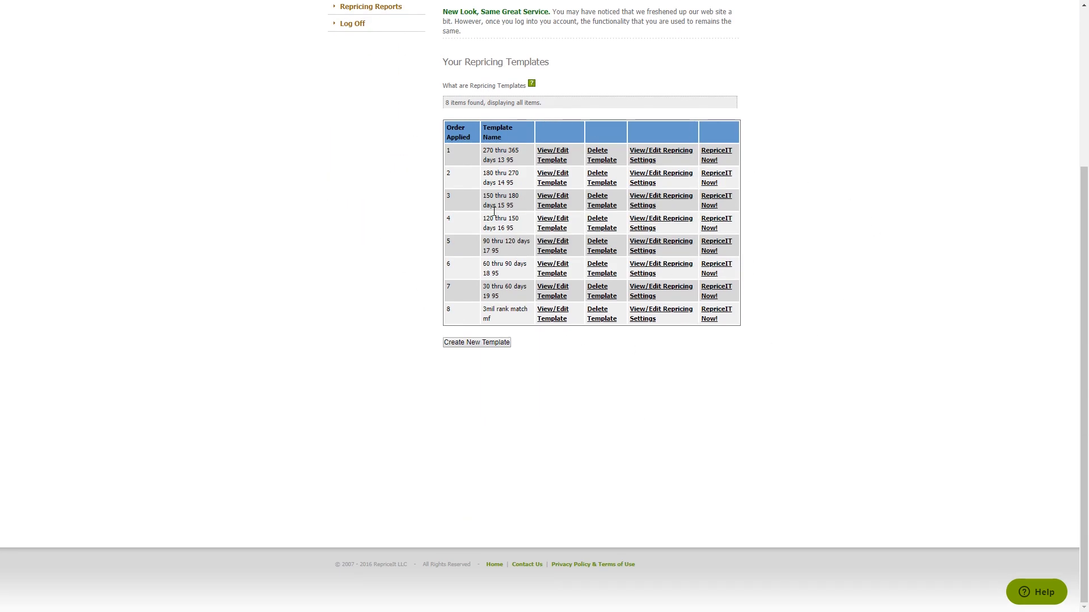
{"action": "scroll", "coordinate": [746, 253], "scroll_direction": "up", "scroll_amount": 4}
{"action": "scroll", "coordinate": [428, 279], "scroll_direction": "down", "scroll_amount": 4}
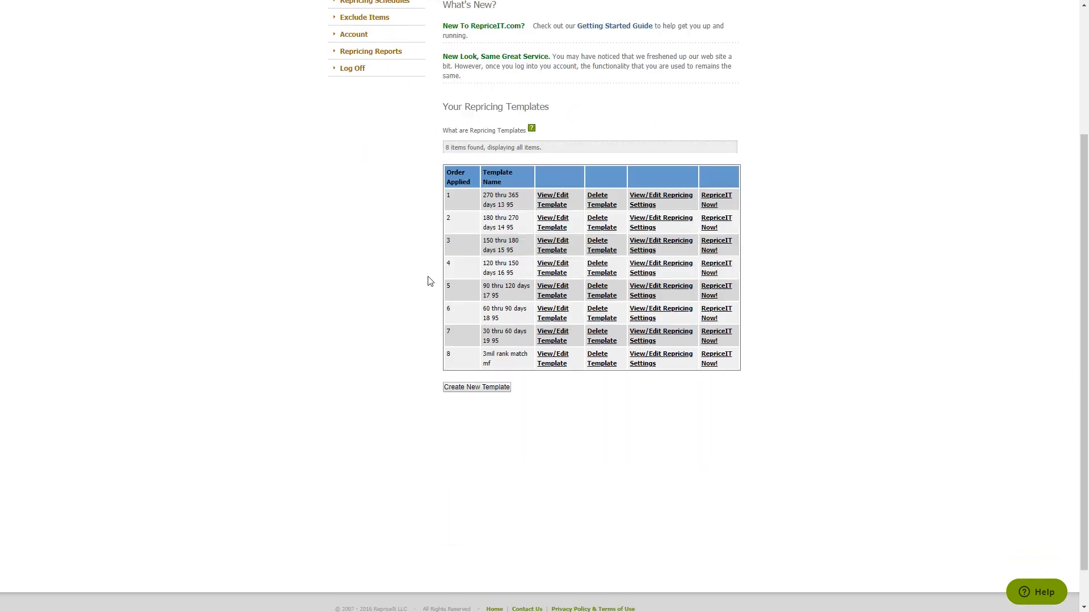